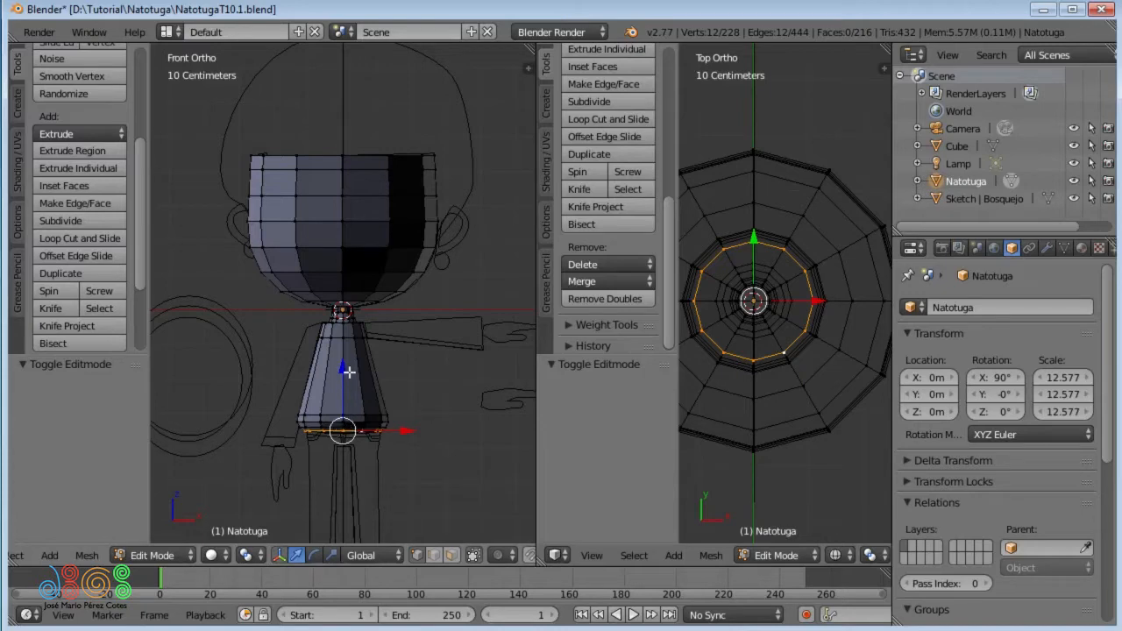
Step: Add a 5 cm radius cube at the centre of the torso's bottom edge loop, with the 3D cursor snapped there
key("shift+s")
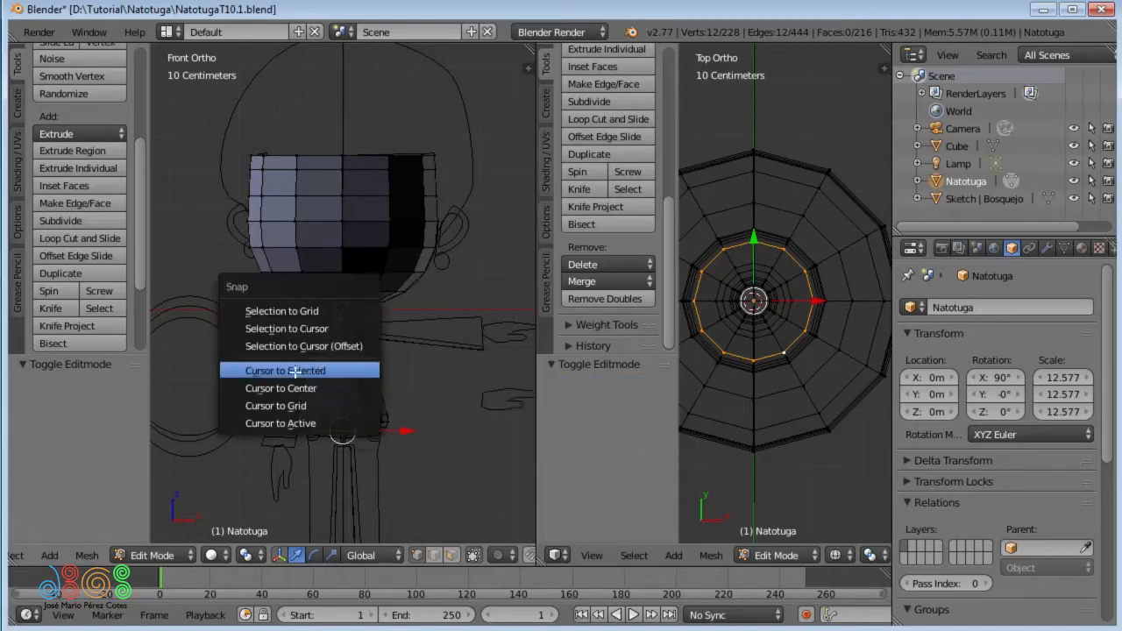
left_click(309, 372)
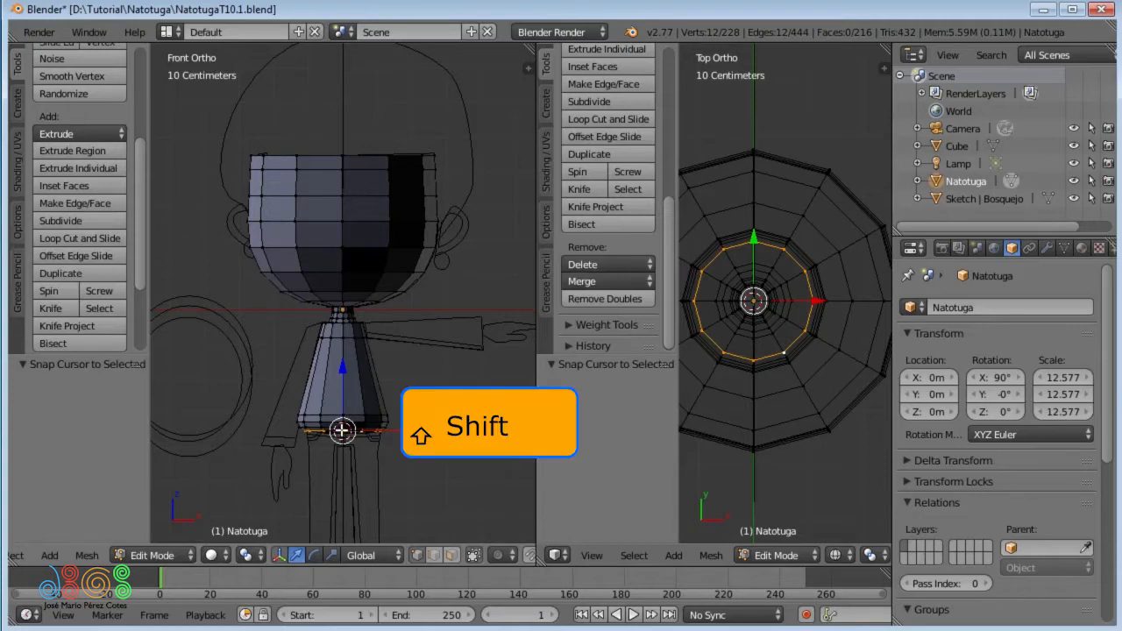
key("shift+a")
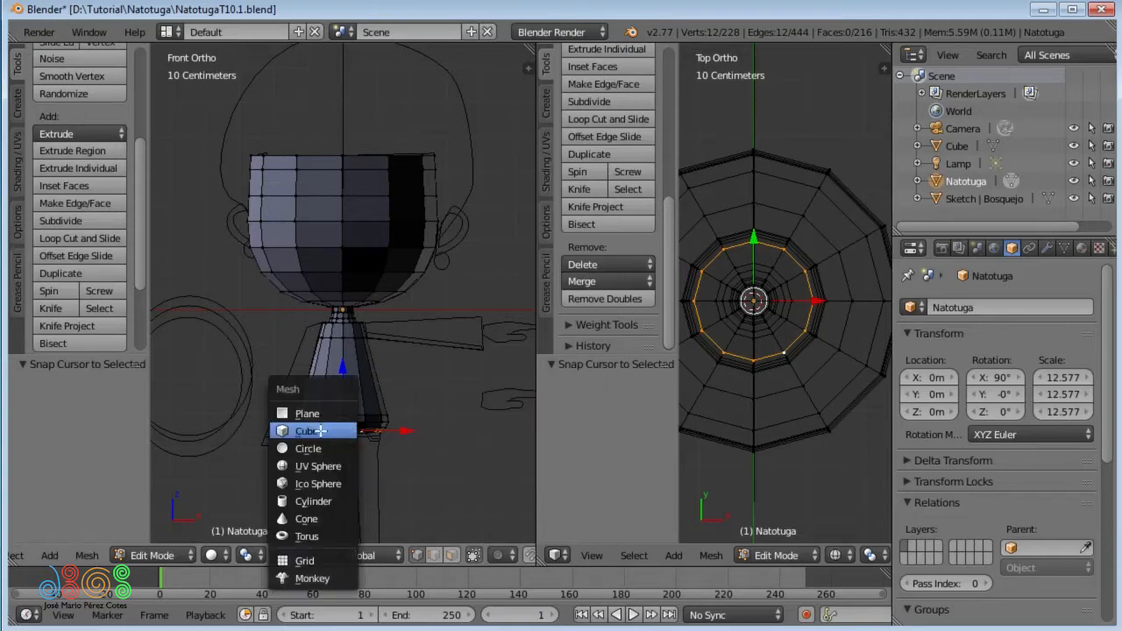
left_click(320, 431)
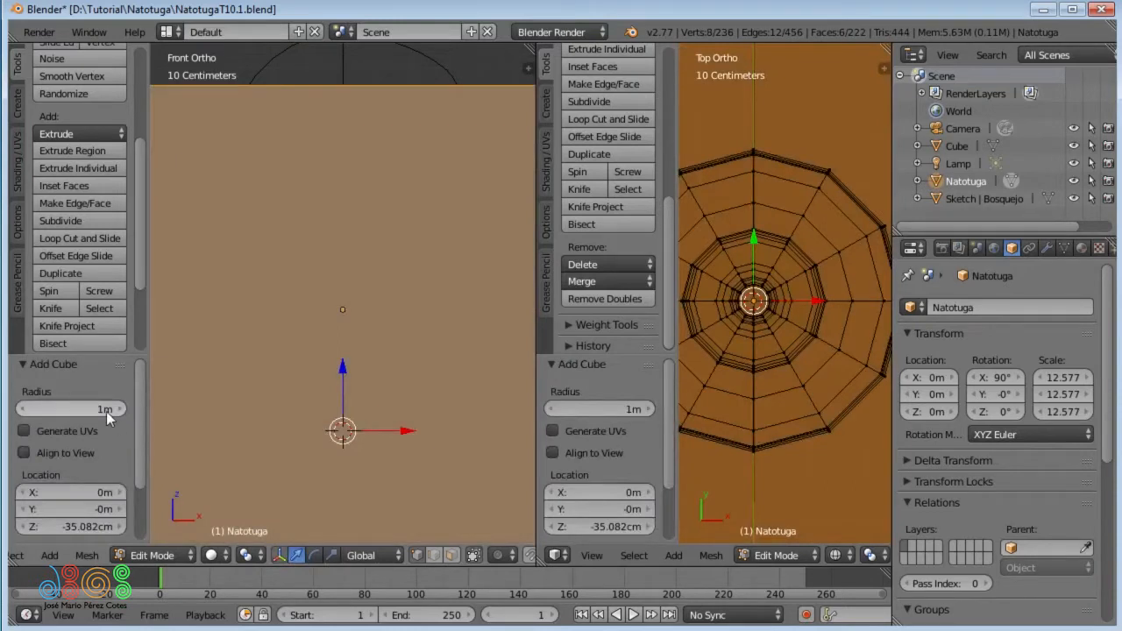
mouse_move(106, 411)
left_mouse_down()
mouse_move(48, 411)
mouse_move(105, 410)
left_mouse_up()
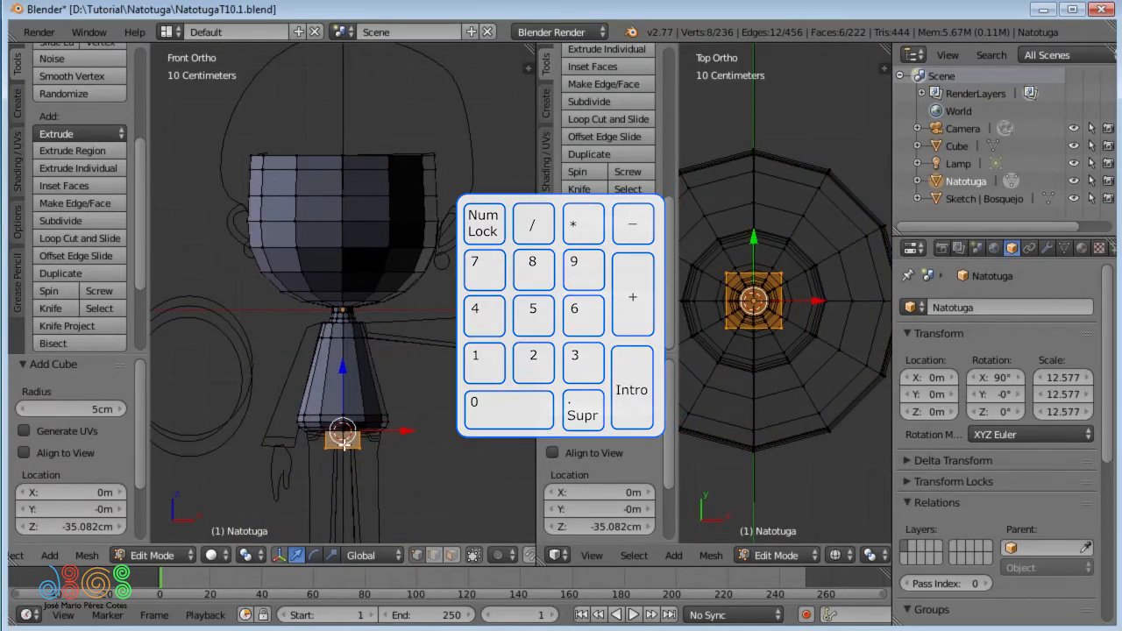
key("KP_Decimal")
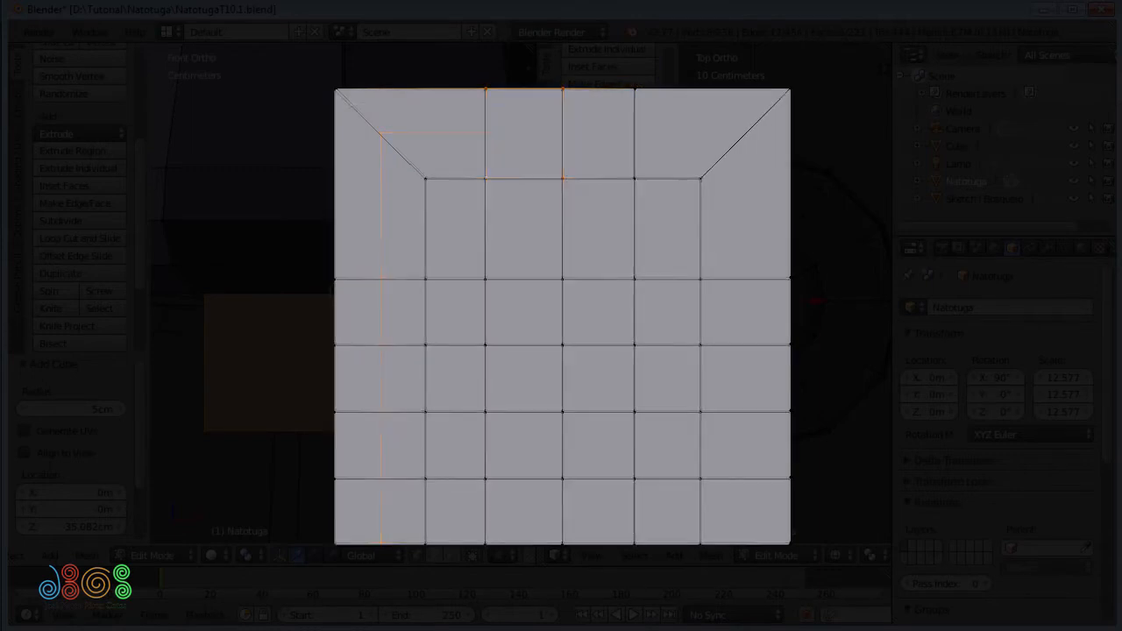
Step: Try loop cuts through different edge rings of the gridded demonstration mesh, undoing each one
key("ctrl+r")
left_click(396, 157)
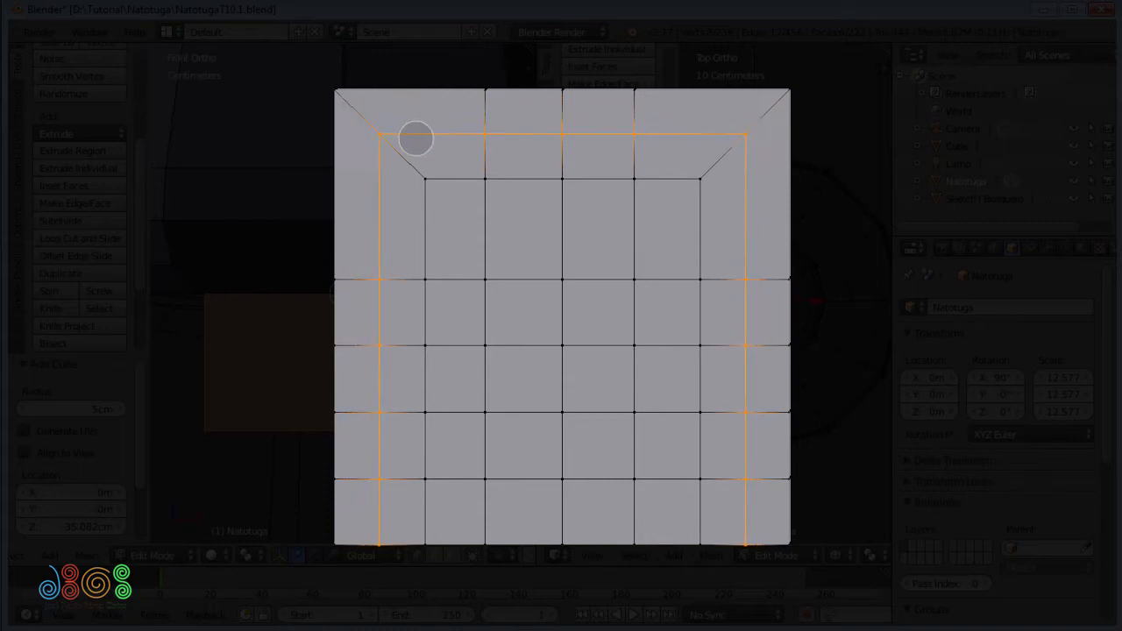
right_click(418, 141)
key("ctrl+z")
key("ctrl+r")
left_click(571, 310)
right_click(579, 287)
key("ctrl+z")
key("ctrl+r")
left_click(601, 278)
right_click(628, 283)
key("ctrl+z")
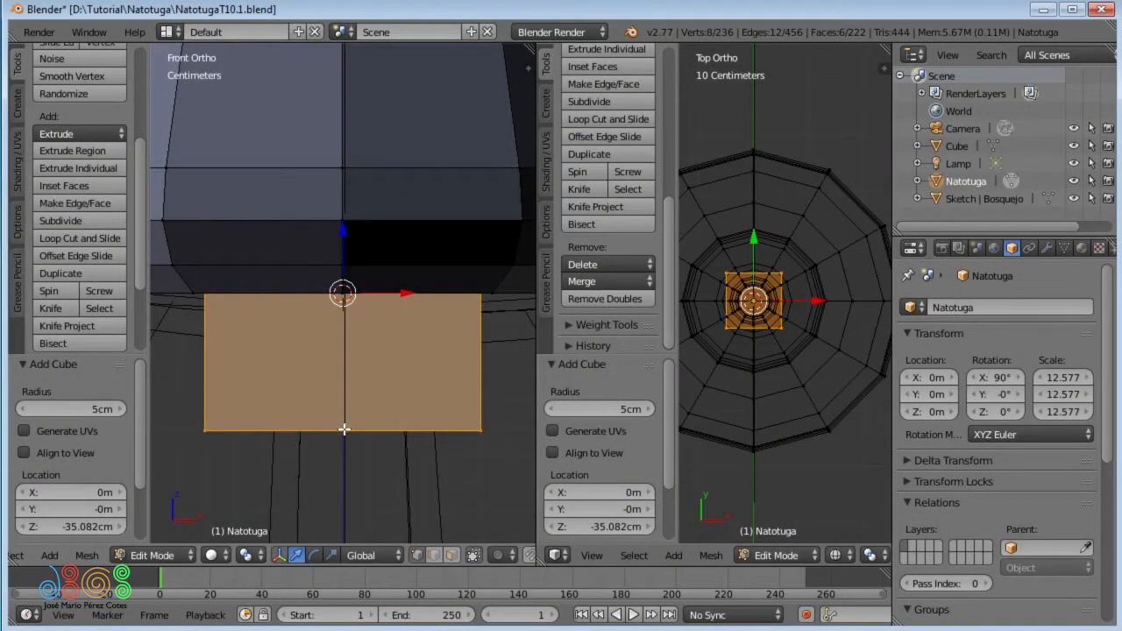
Step: Add one vertical loop cut through the exact middle of the cube, without any slide
key("ctrl")
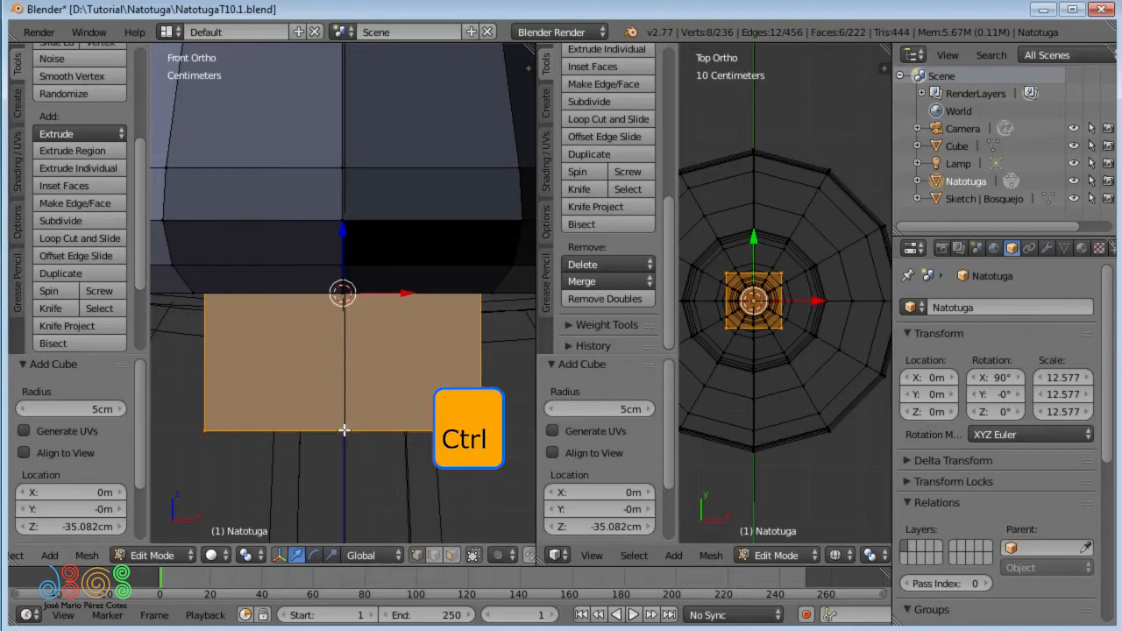
key("ctrl+r")
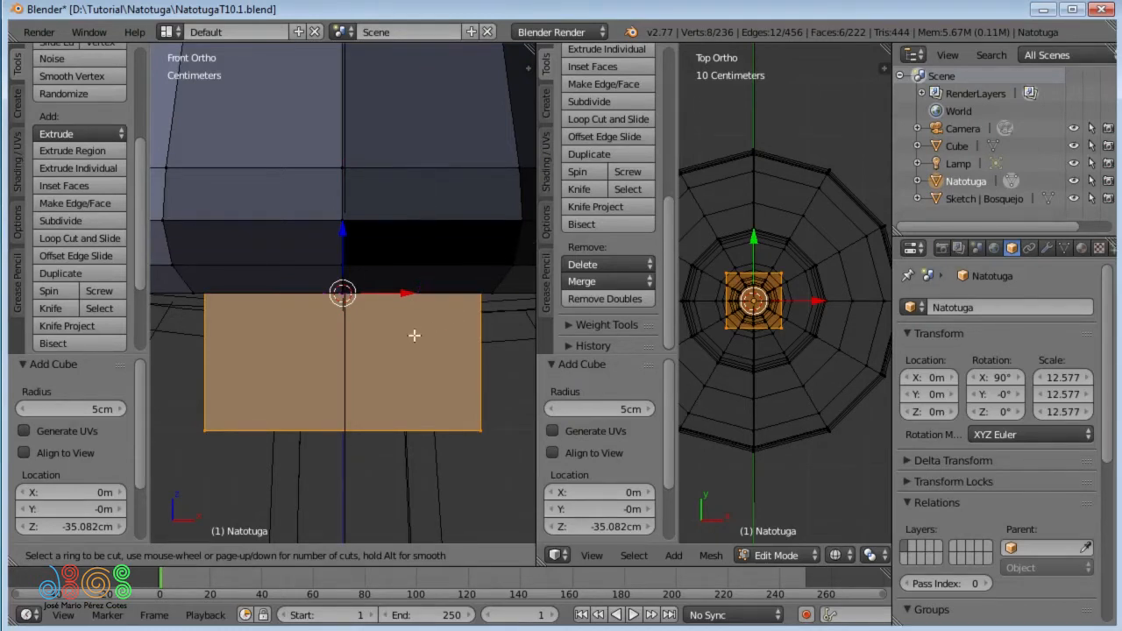
left_click(341, 434)
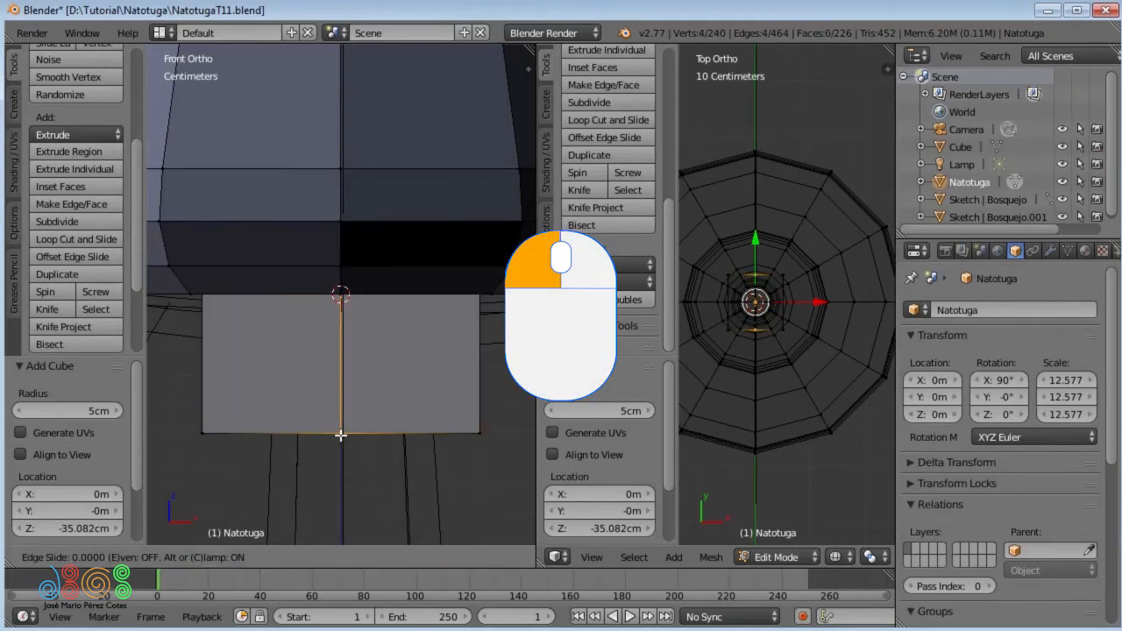
key("Return")
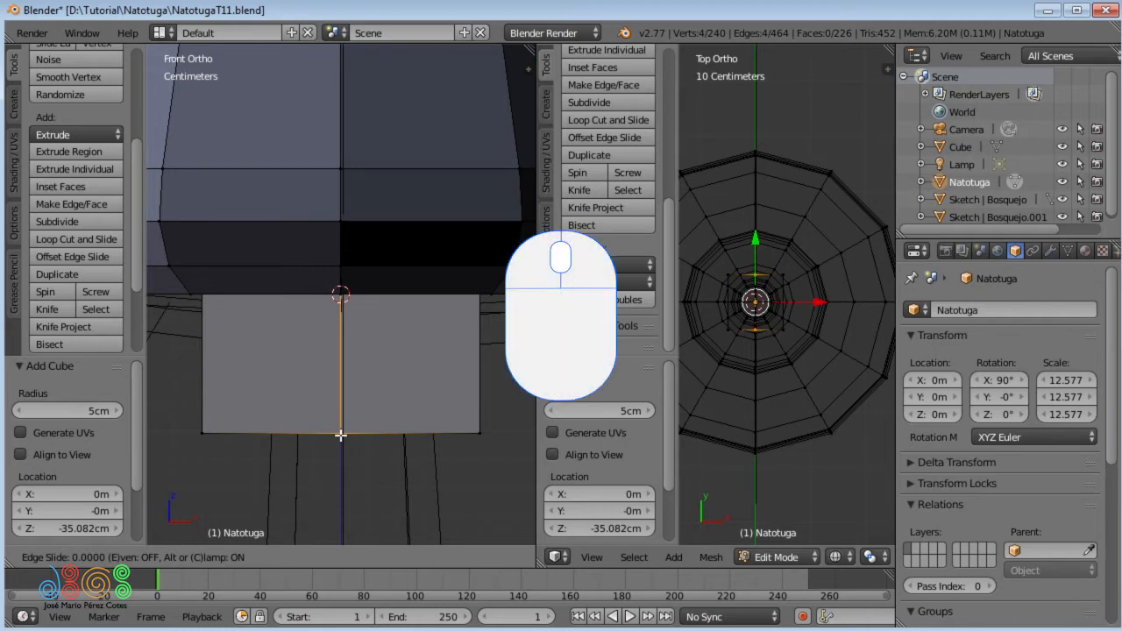
right_click(340, 434)
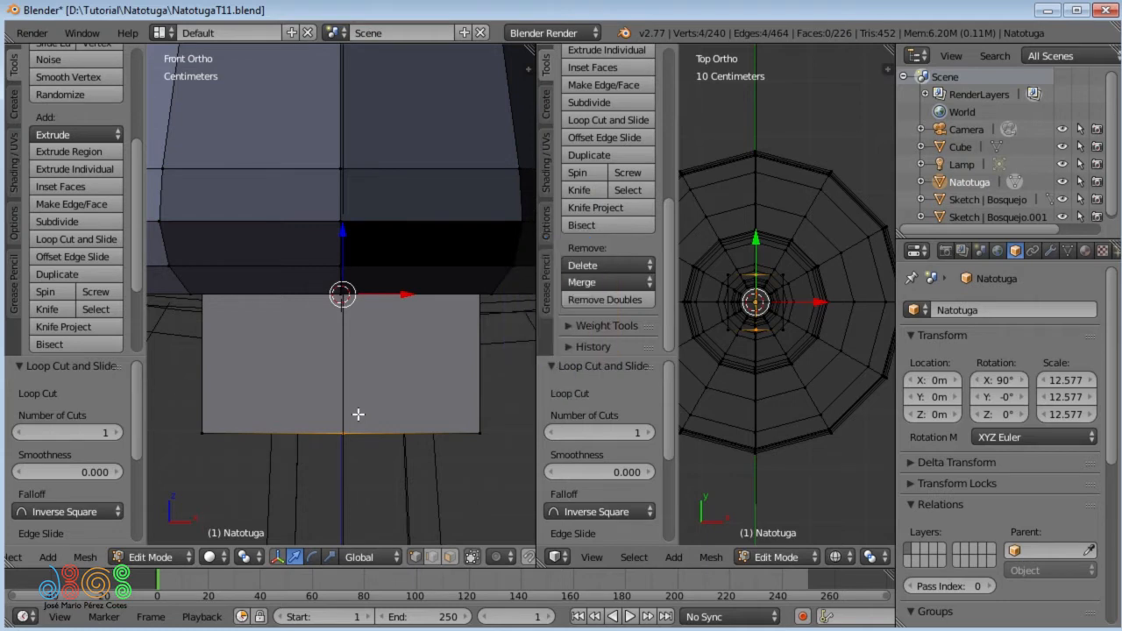
Step: In wireframe display, select the whole cube and scale it along global X by about 2.049 to match the sketched hips
key("z")
scroll(345, 465, "down", 2)
scroll(305, 437, "down", 1)
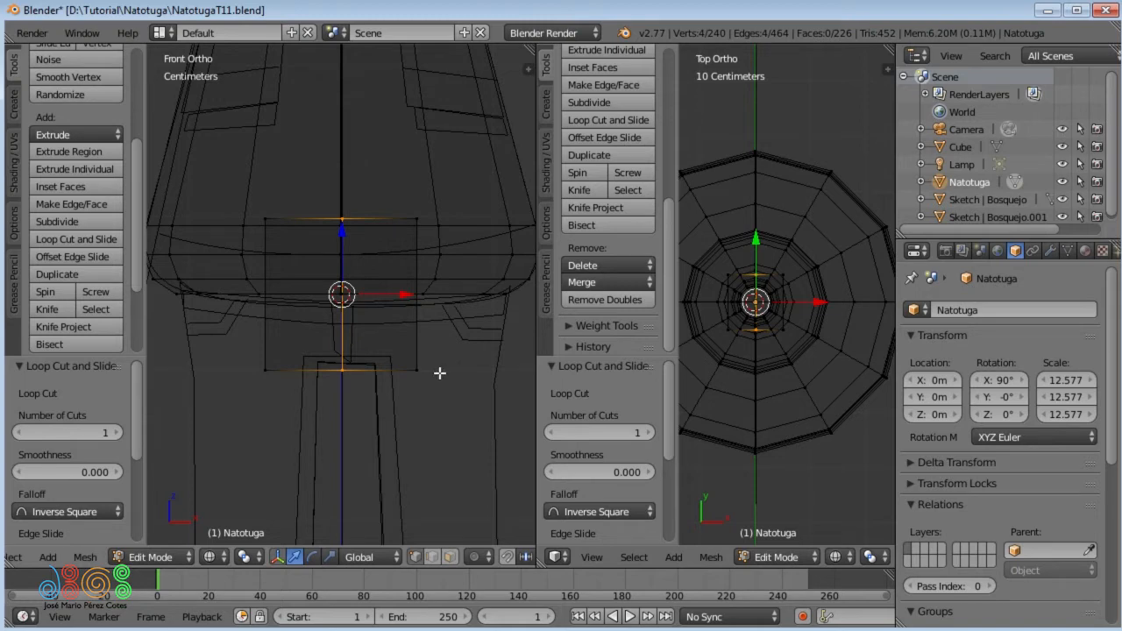
key("l")
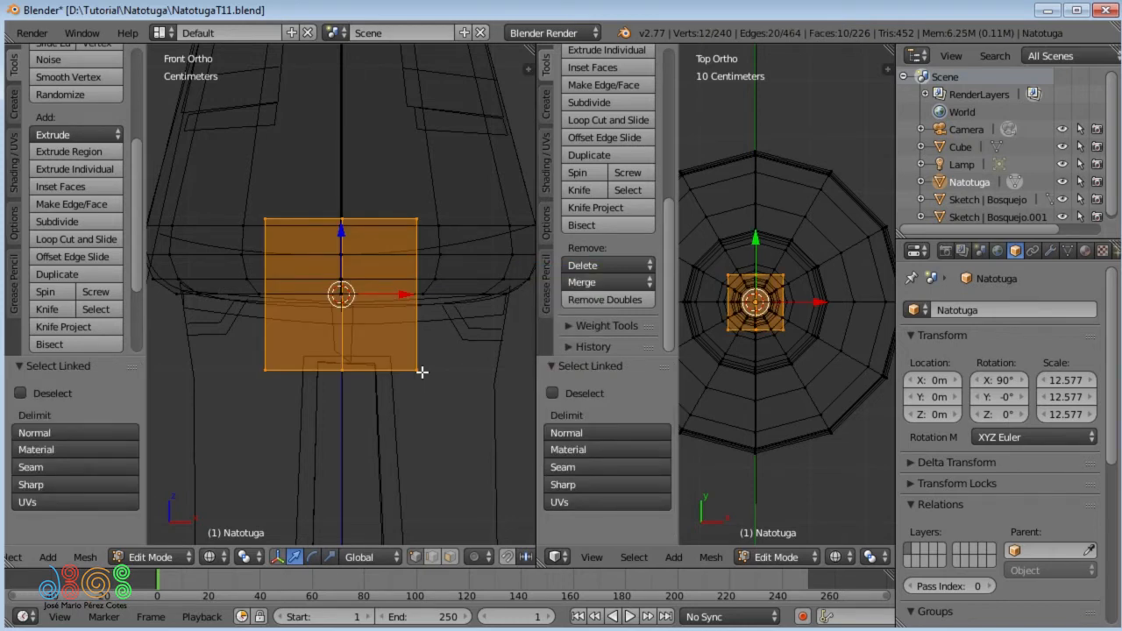
key("s")
key("x")
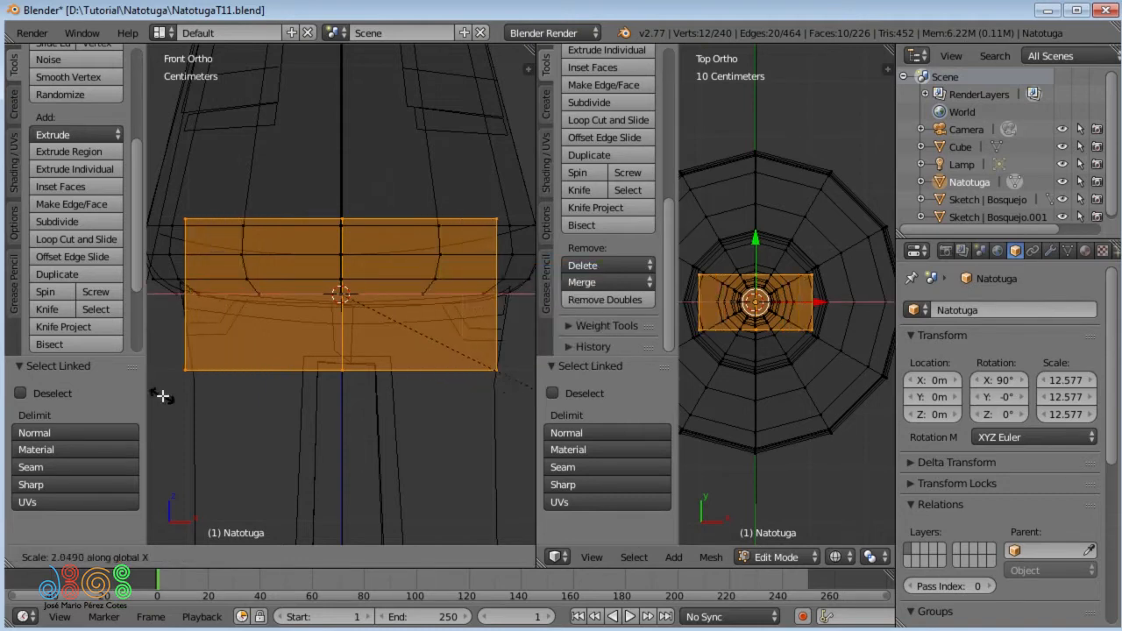
key("Return")
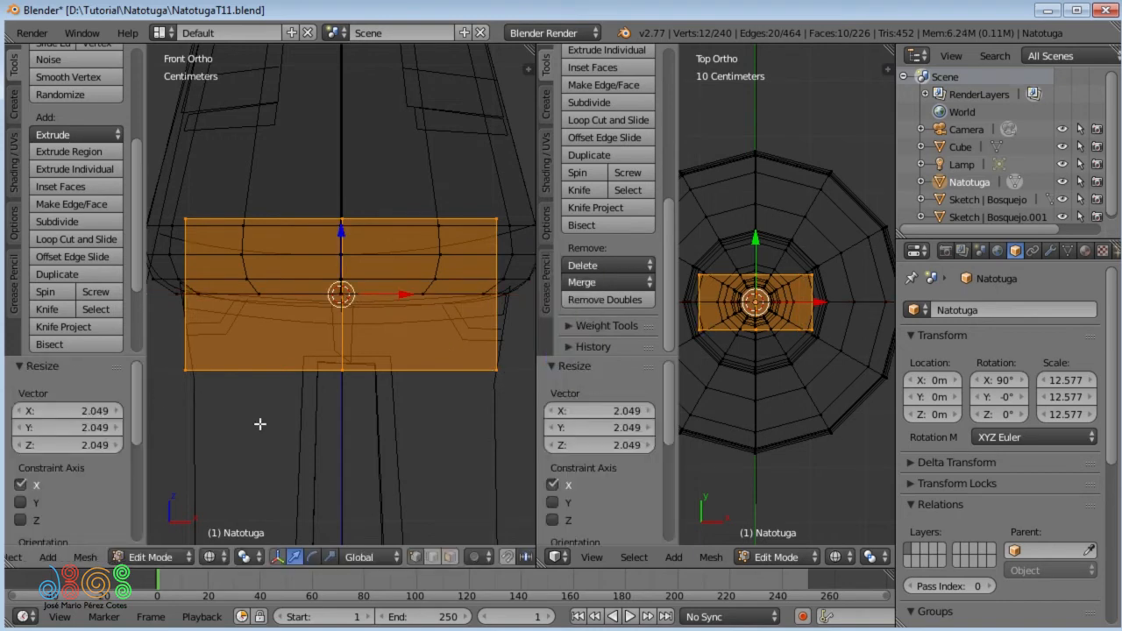
Step: Delete the block's outer vertices on the negative X side, keeping only the half on the positive X side
key("c")
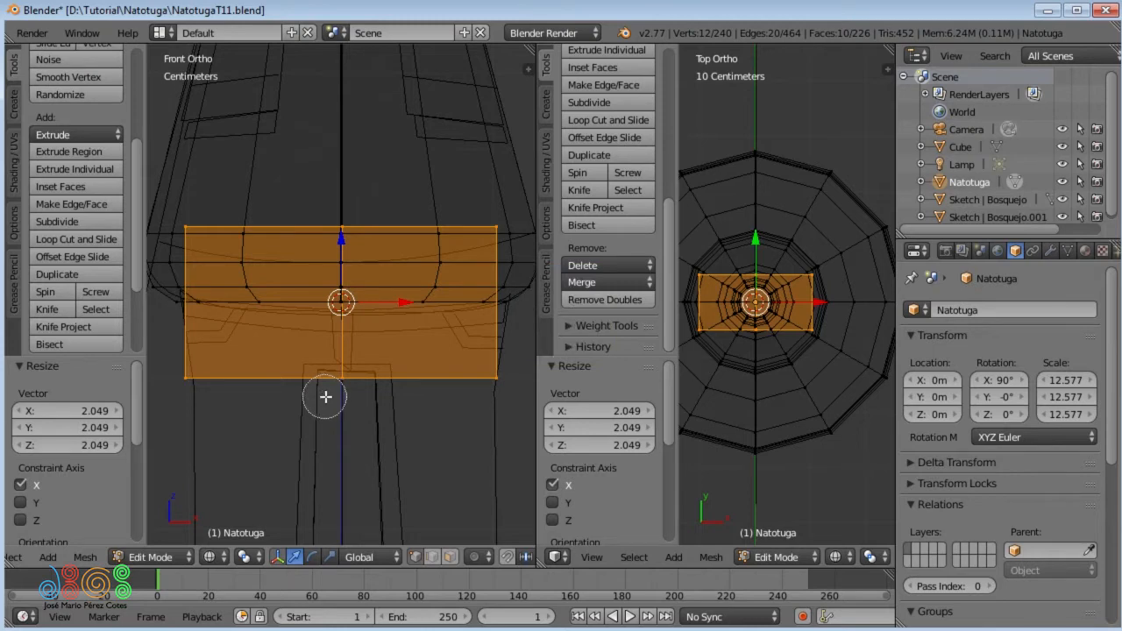
key("alt")
mouse_move(326, 396)
left_mouse_down("alt")
mouse_move(343, 244)
mouse_move(501, 254)
mouse_move(451, 413)
mouse_move(296, 404)
left_mouse_up("alt")
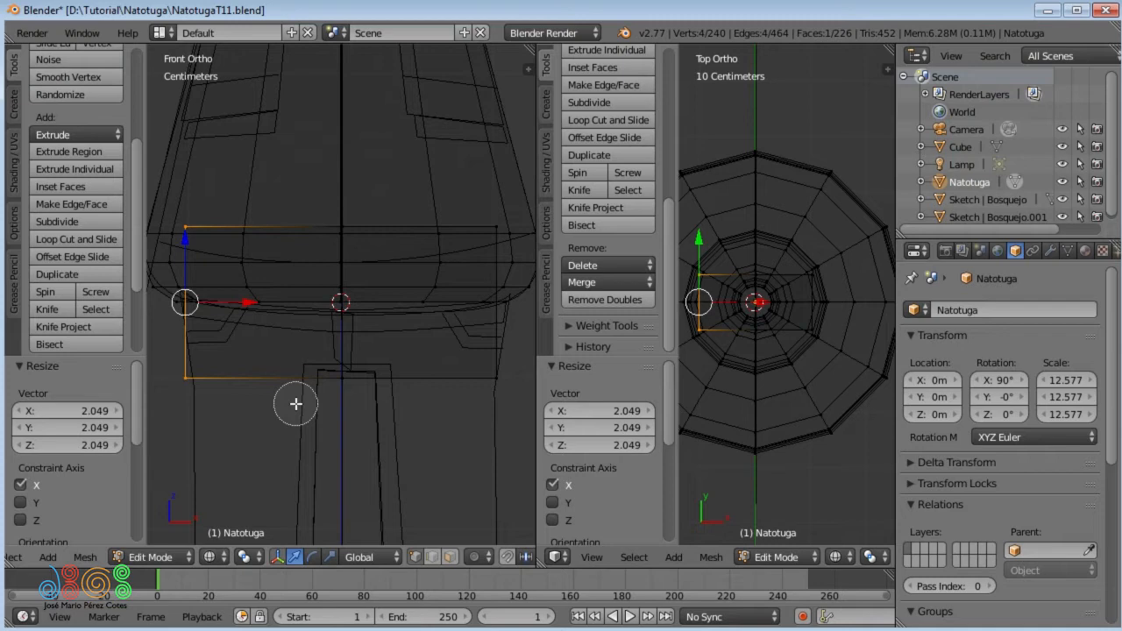
right_click(297, 403)
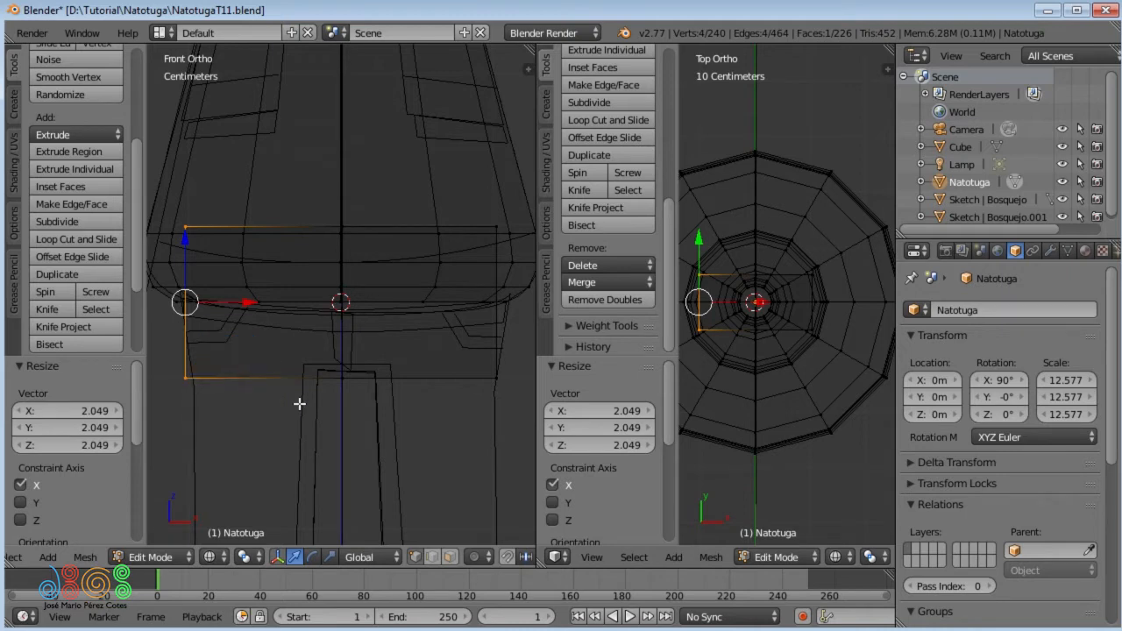
key("x")
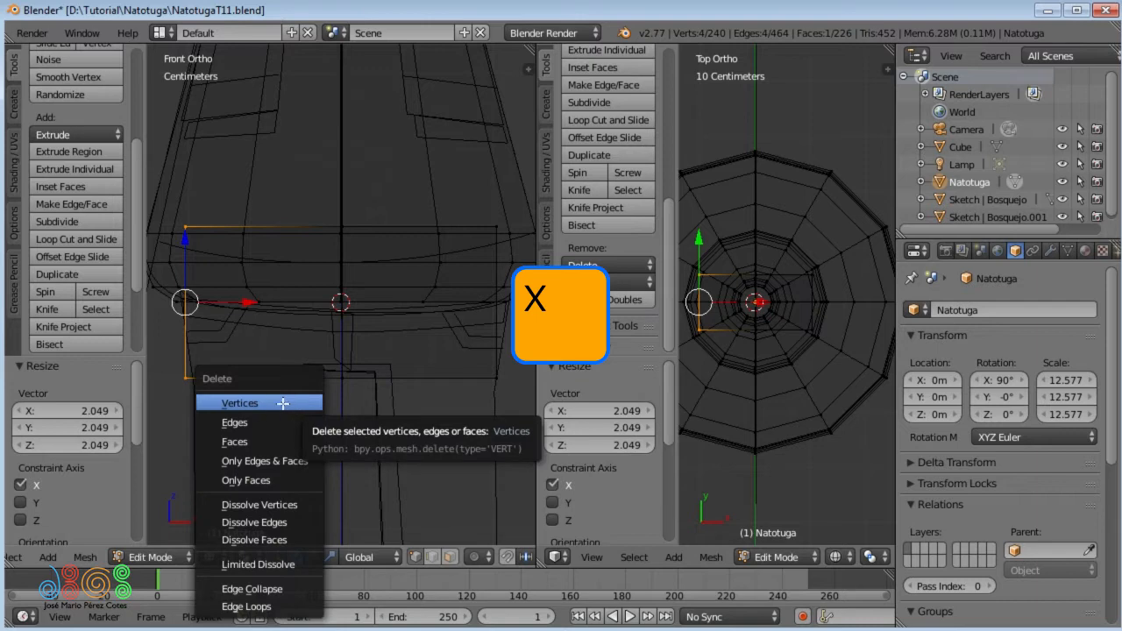
left_click(254, 403)
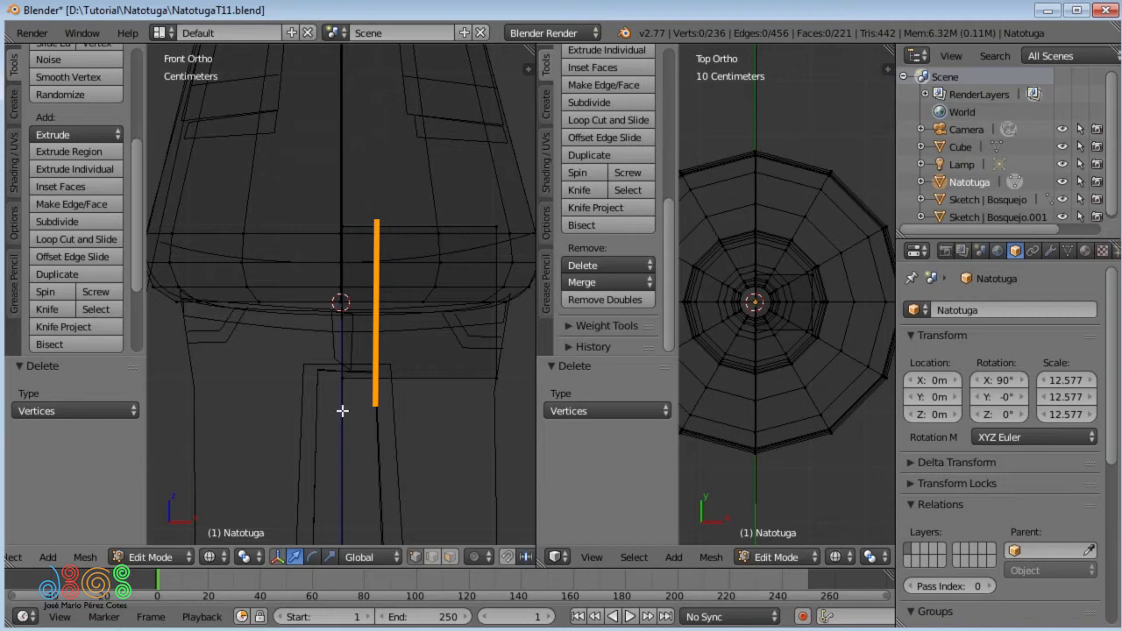
Step: Add a vertical loop cut to the half block, slid by about -0.58 to the sketched leg's inner edge
key("a")
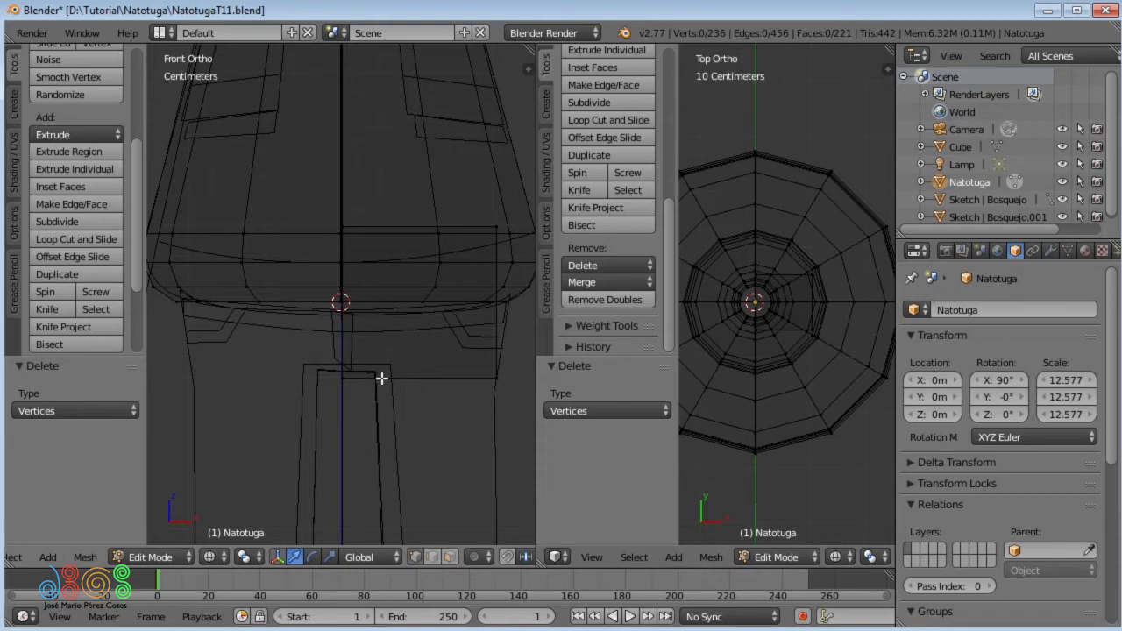
key("ctrl")
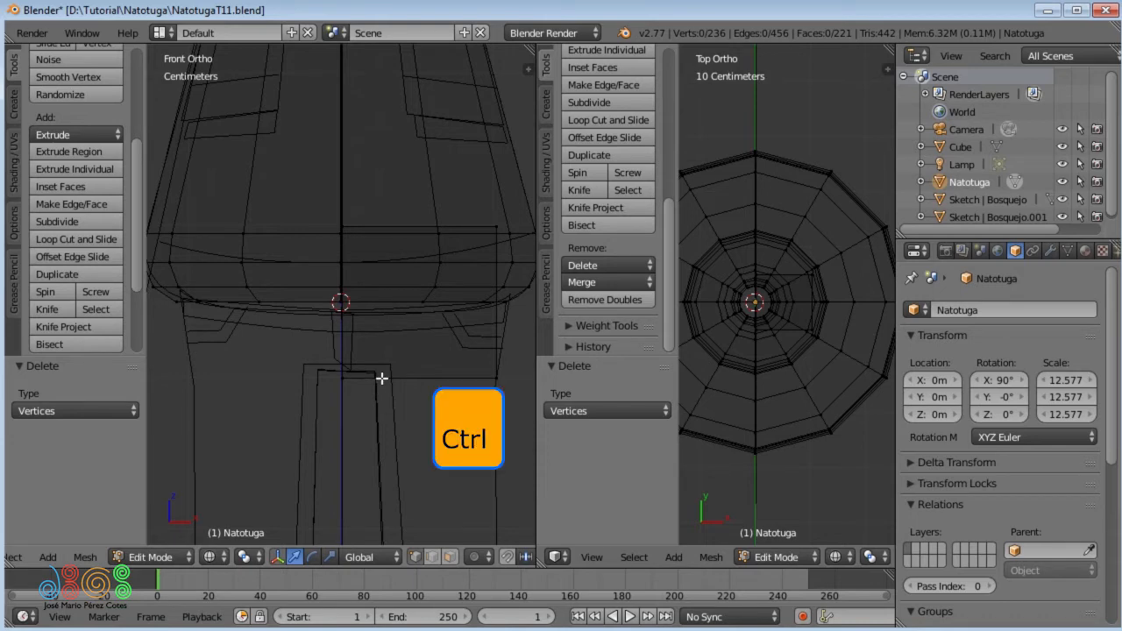
key("ctrl+r")
key("Return")
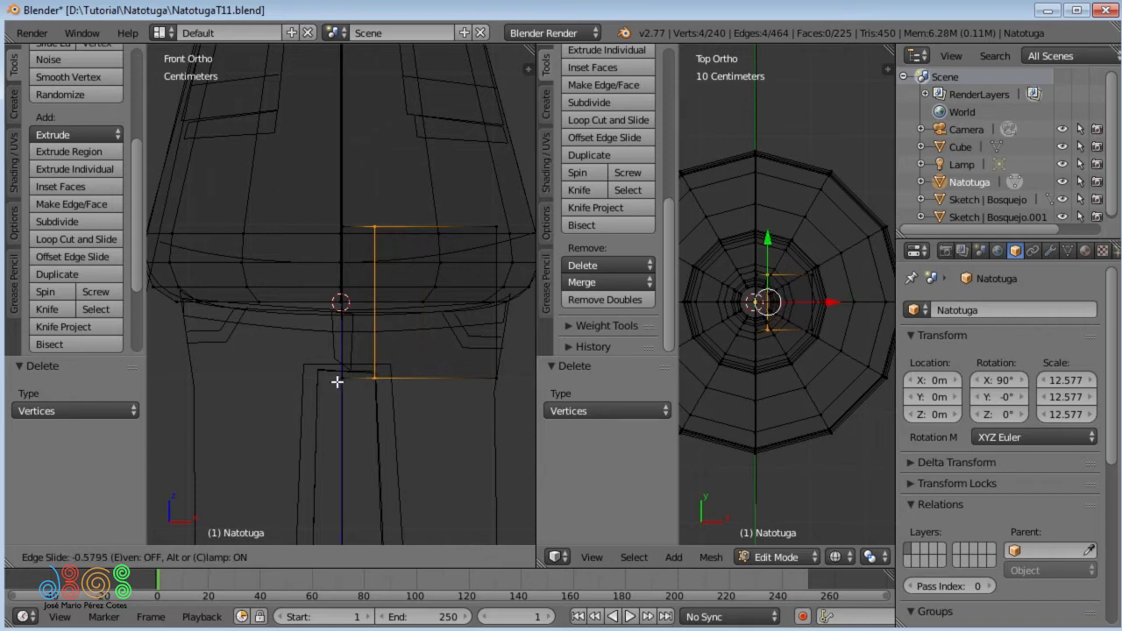
left_click(337, 381)
key("Return")
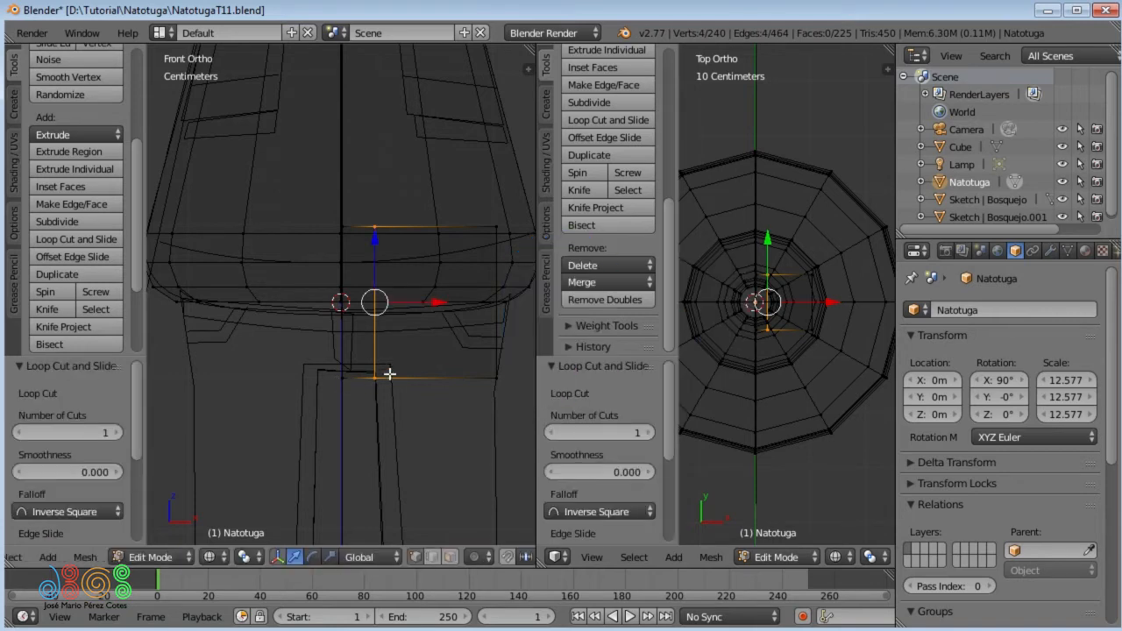
Step: Extrude the half block's bottom face outside the new loop downward by about 2.48 cm to start the leg
key("a")
key("b")
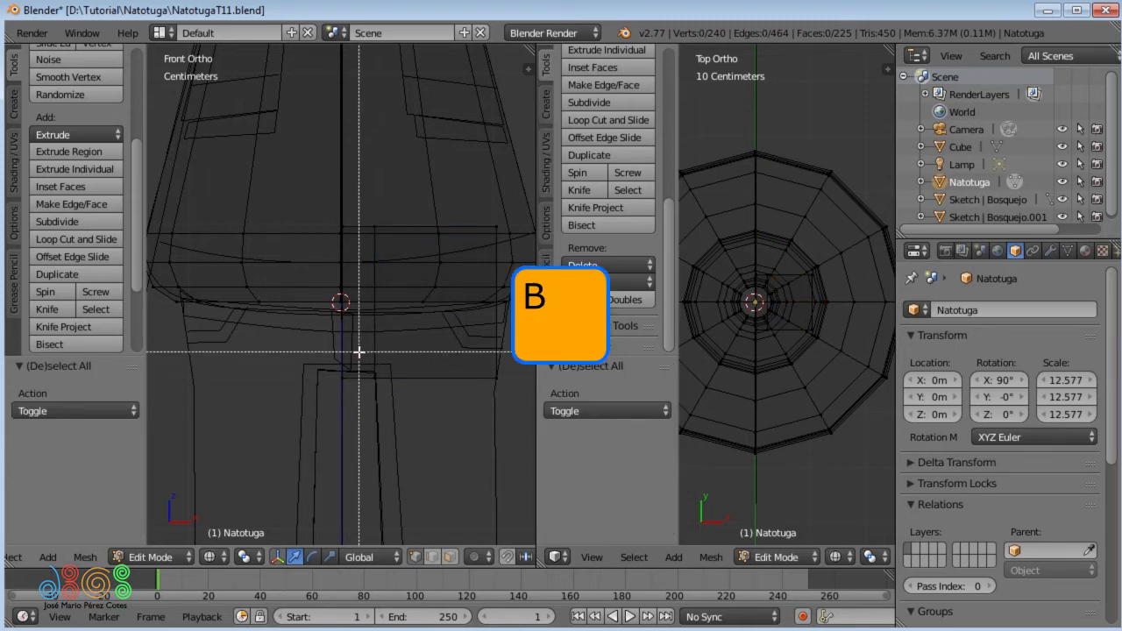
left_click_drag(359, 352, 500, 422)
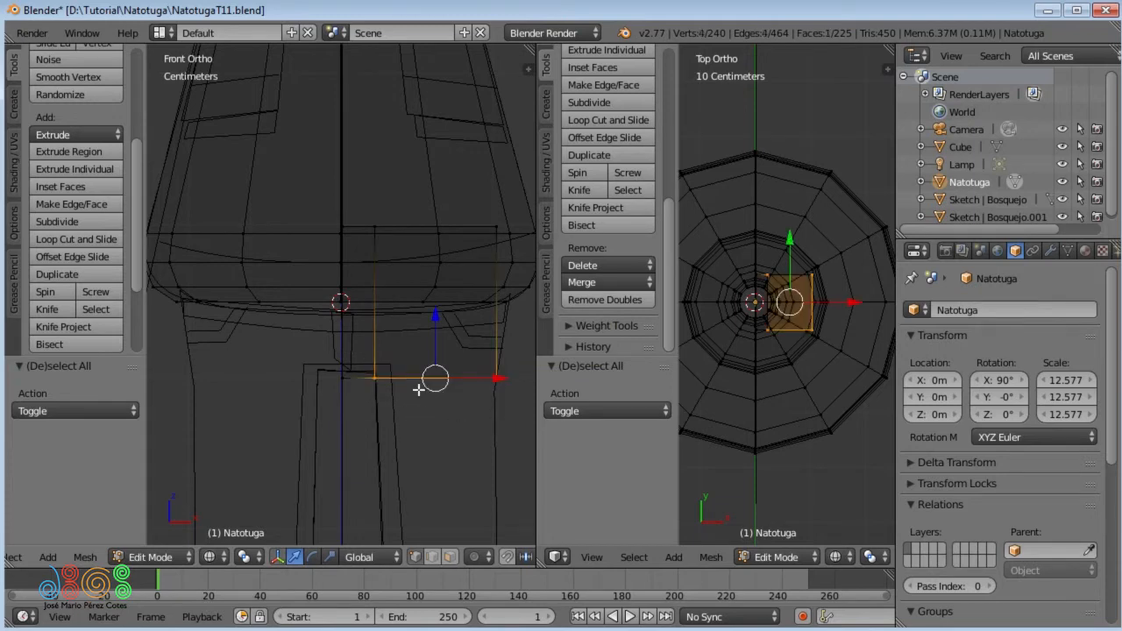
key("e")
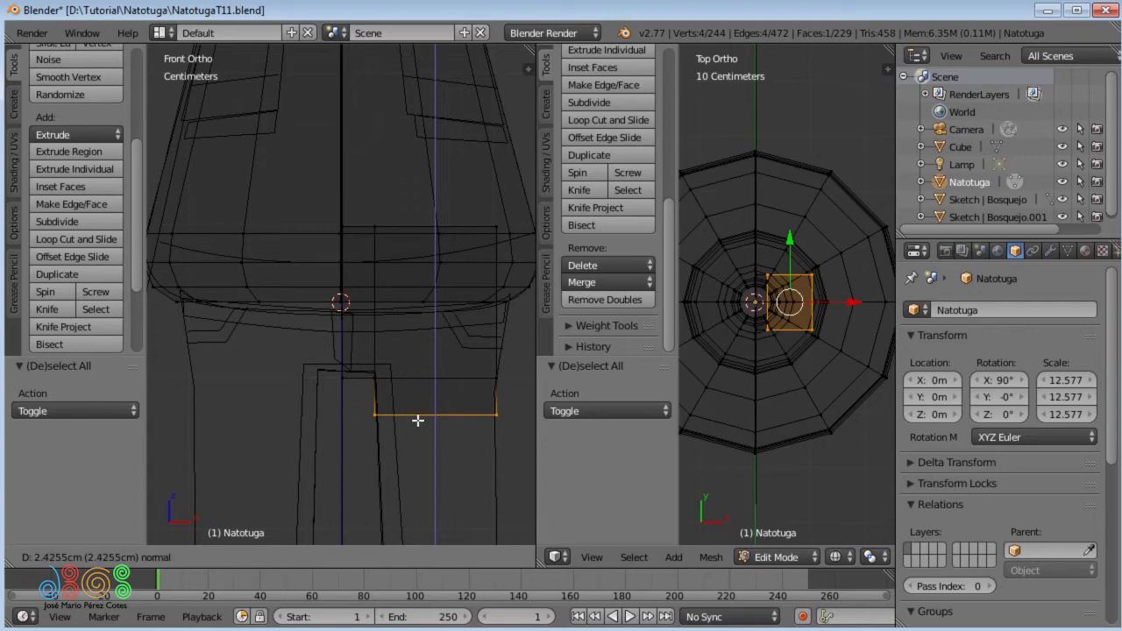
left_click(418, 420)
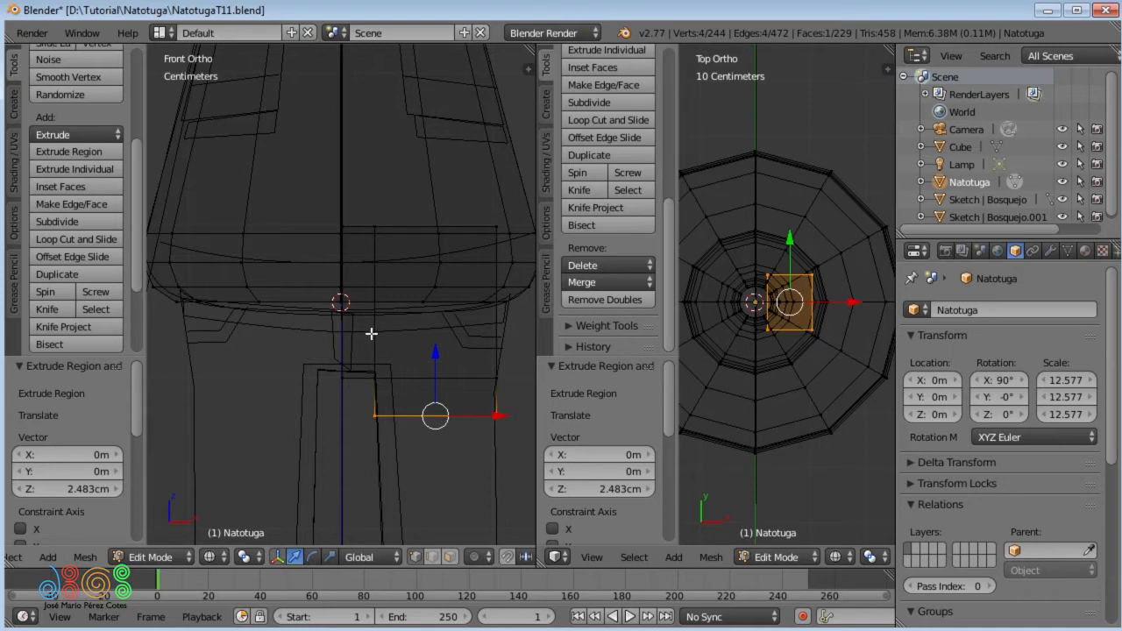
Step: Add a horizontal loop cut around the half block's upper section, slid by about -0.23 to just below its middle
key("ctrl+r")
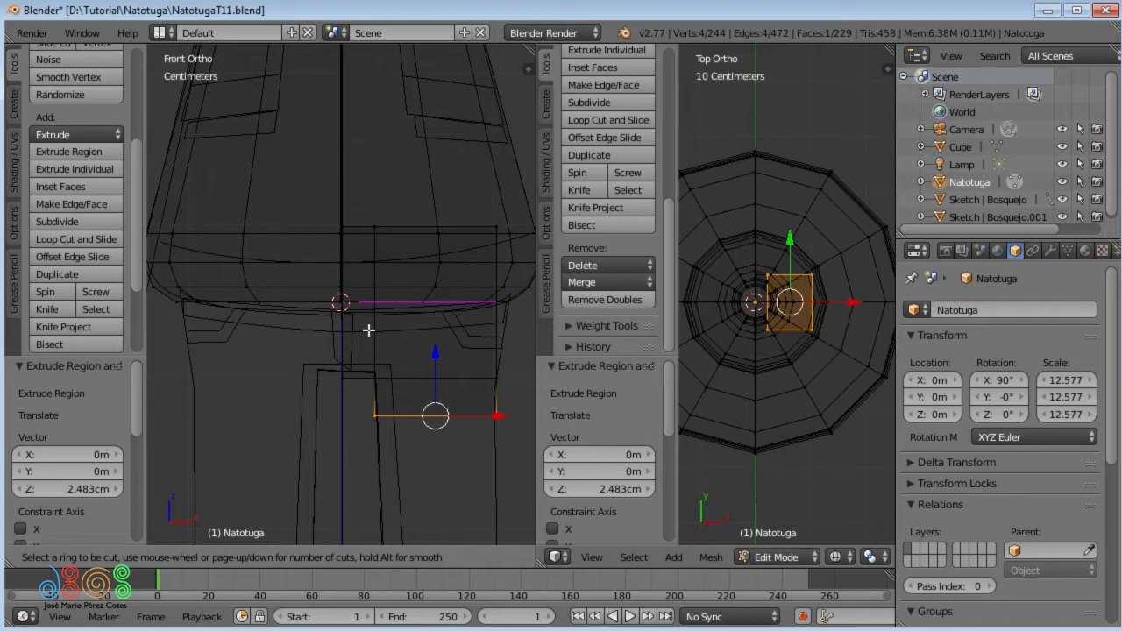
left_click(368, 330)
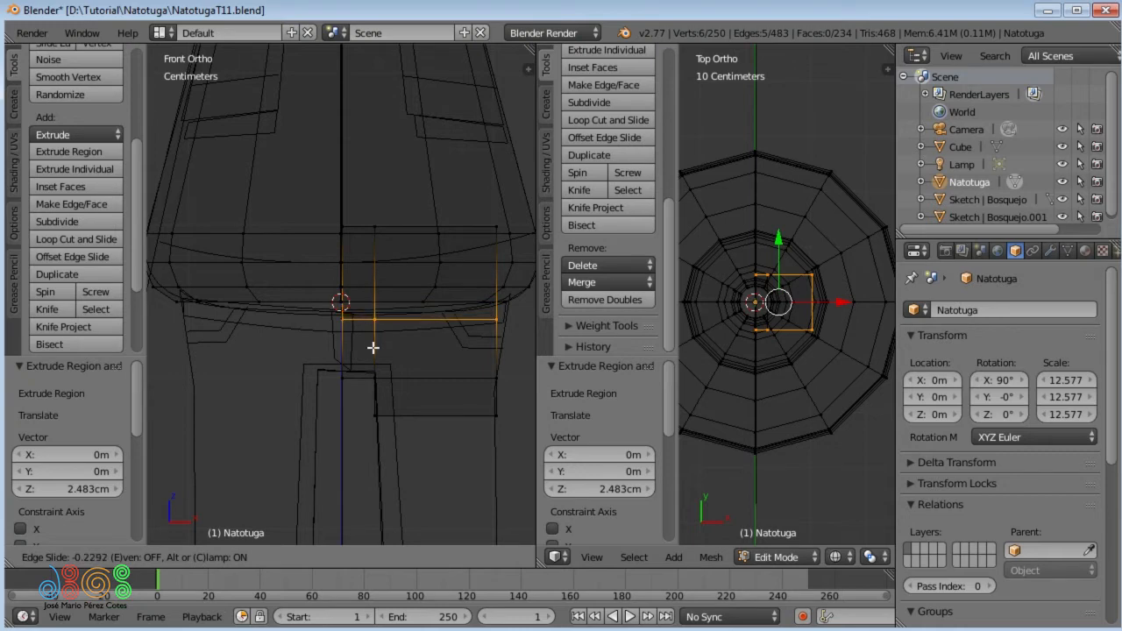
left_click(372, 347)
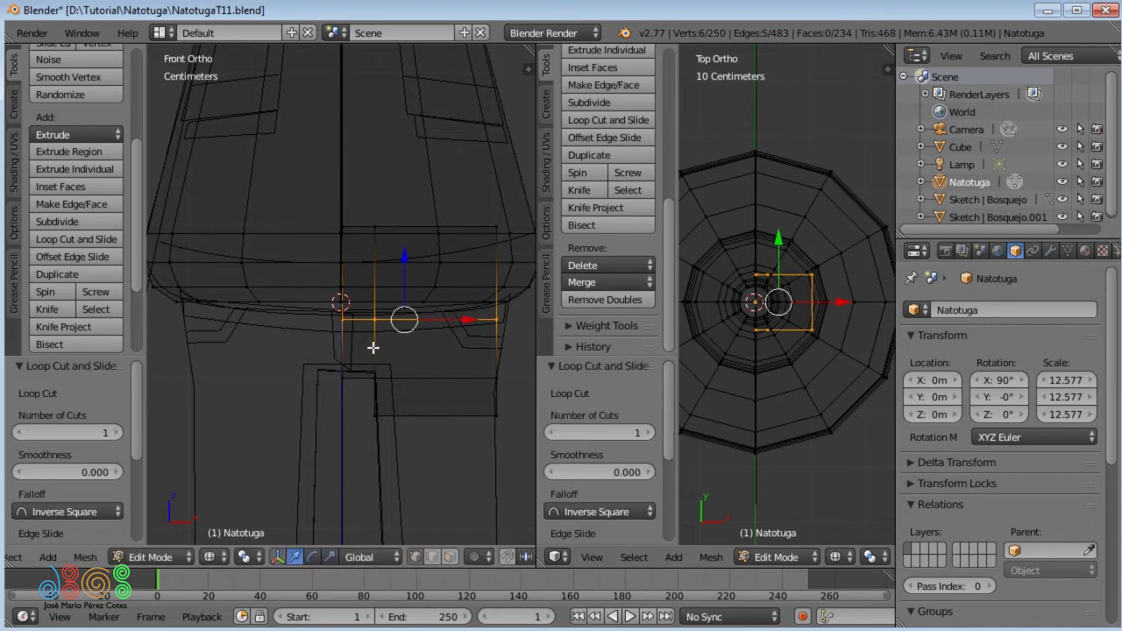
Step: Delete the half block's top row of vertices, above the horizontal loop cut
key("l")
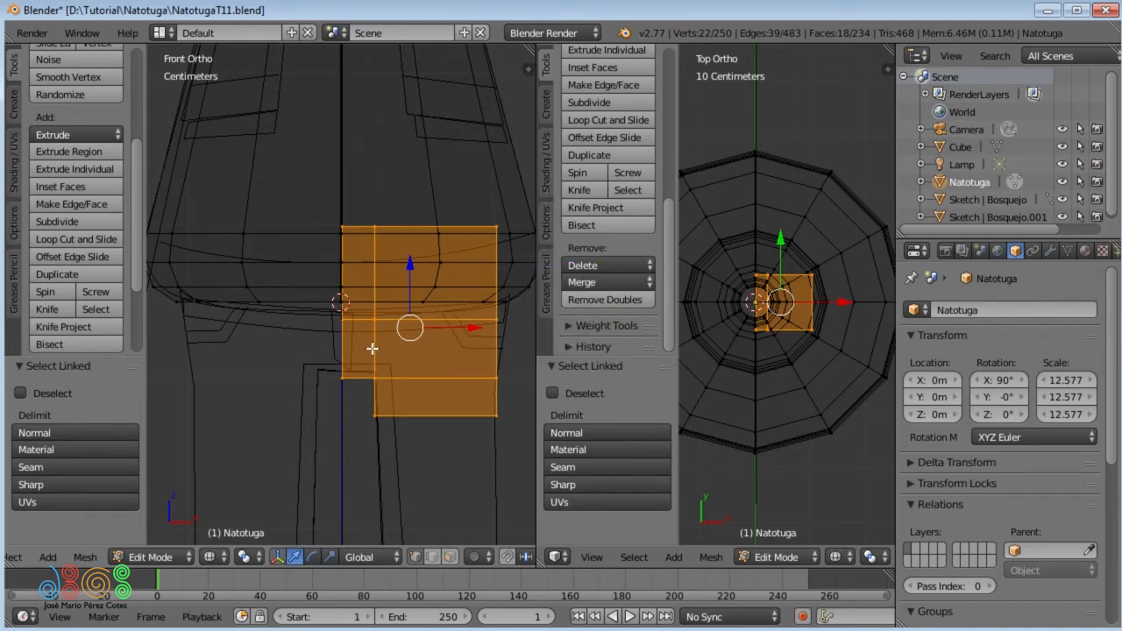
key("c")
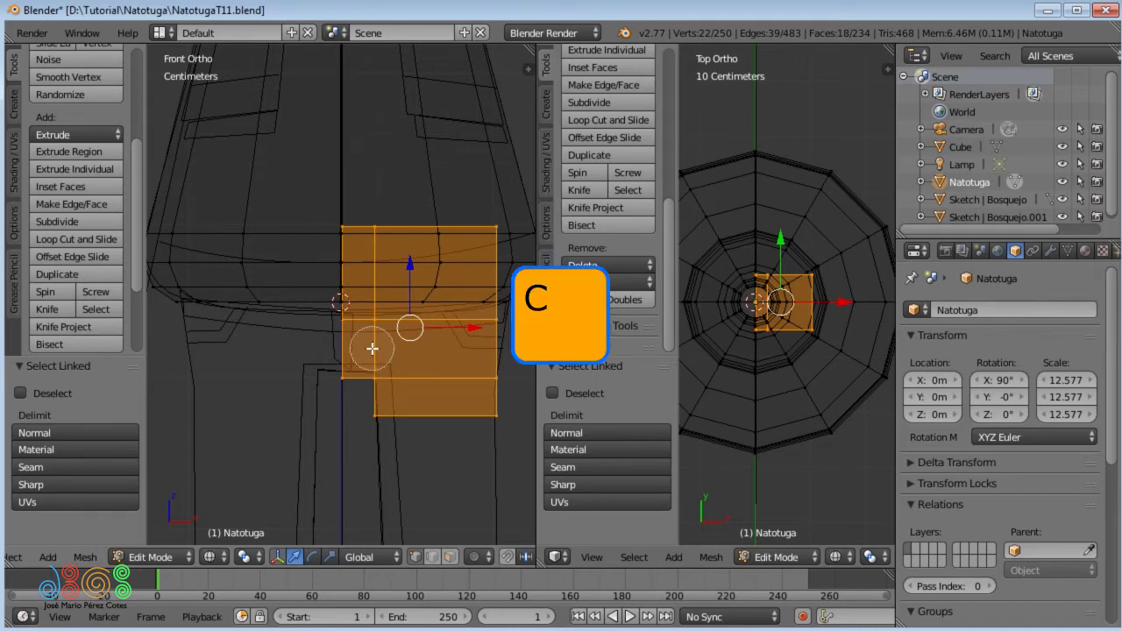
middle_click_drag(333, 328, 368, 327)
mouse_move(476, 328)
middle_mouse_down()
mouse_move(486, 387)
mouse_move(312, 373)
mouse_move(363, 394)
middle_mouse_up()
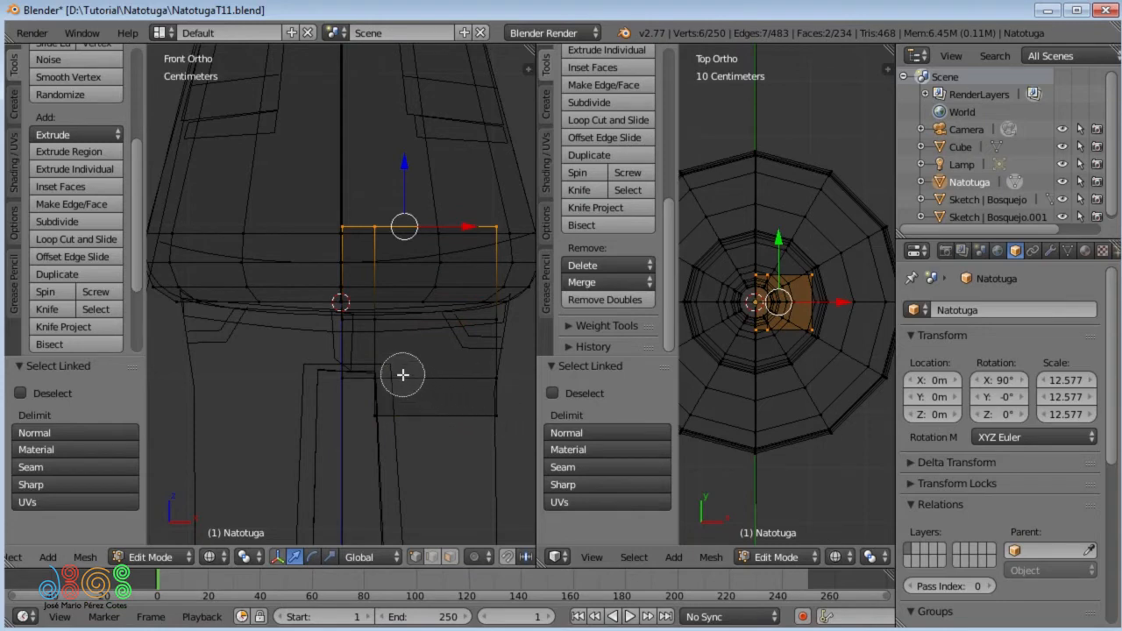
right_click(403, 375)
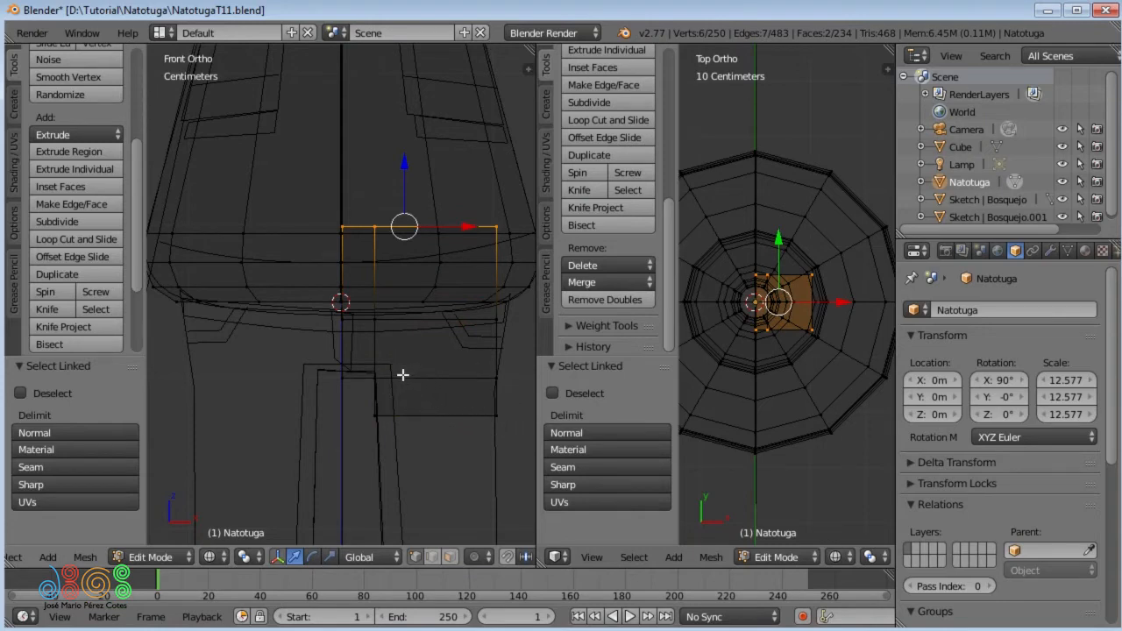
key("x")
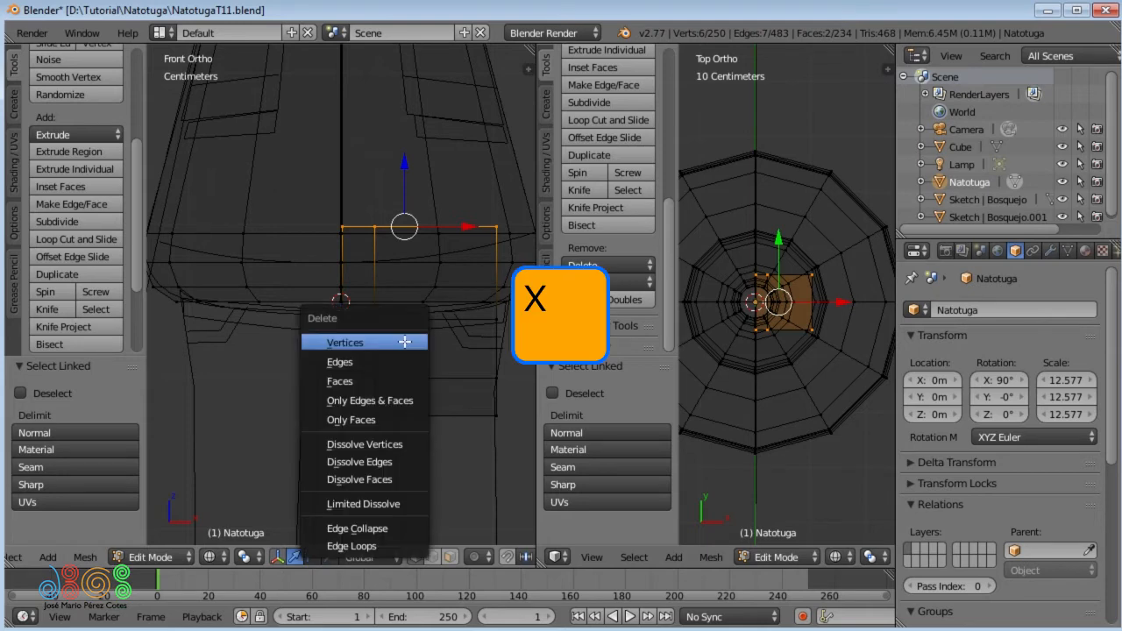
left_click(359, 343)
Step: Switch the front view to solid shading and hide the tool shelves in both the front and top views
key("z")
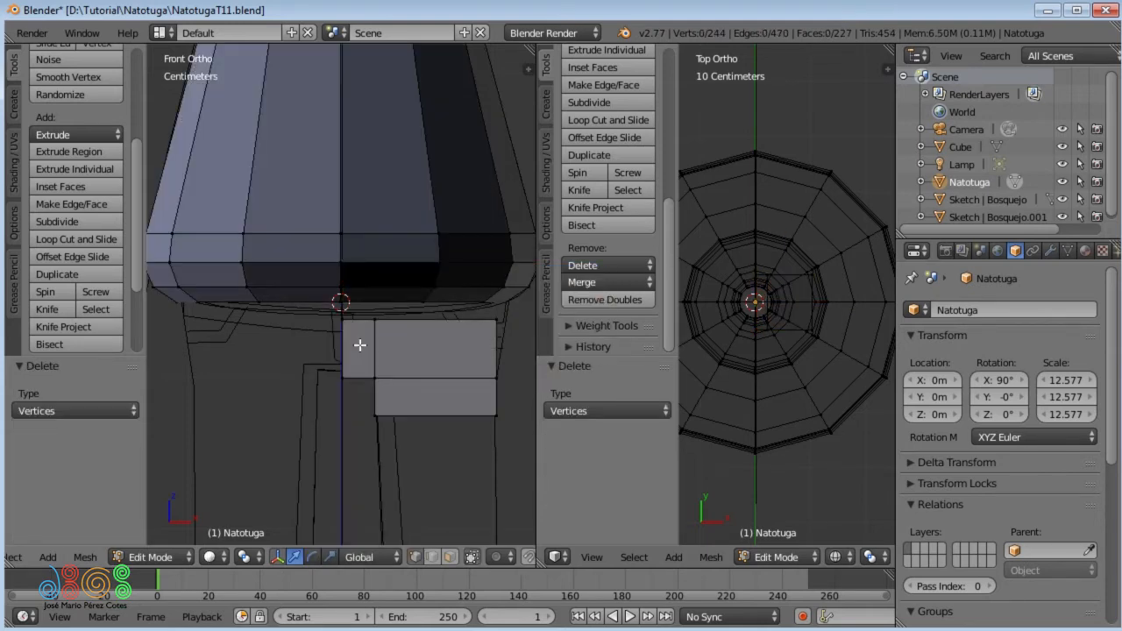
scroll(331, 276, "down", 1)
scroll(333, 272, "down", 1)
middle_click_drag(336, 195, 344, 360, "shift")
scroll(364, 250, "down", 1)
scroll(360, 269, "down", 1)
middle_click_drag(348, 279, 343, 347, "shift")
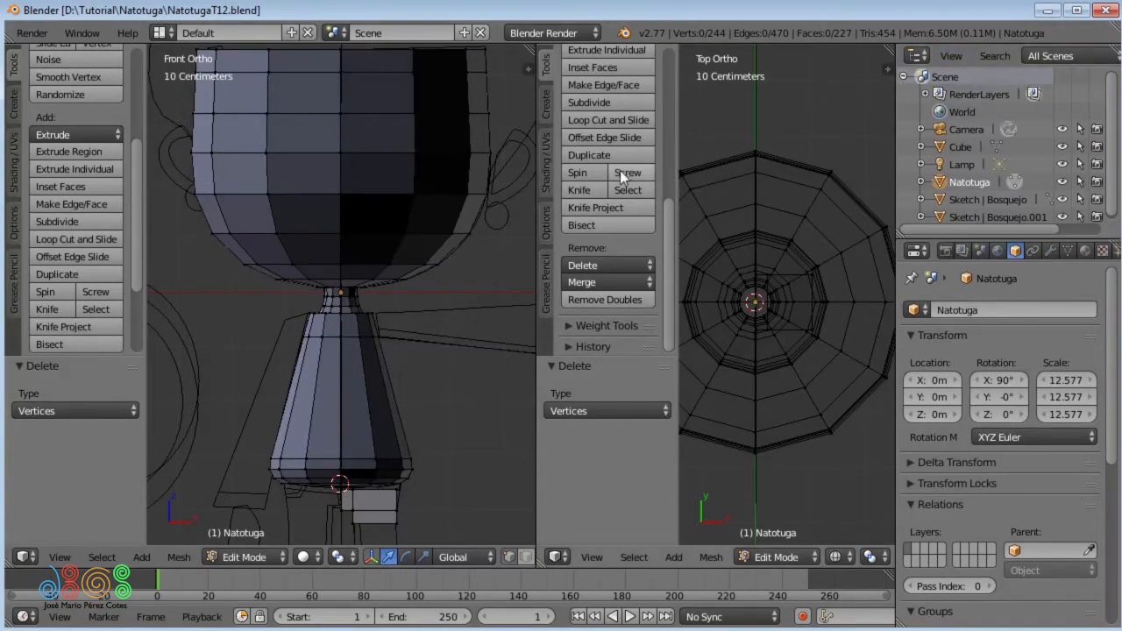
key("t")
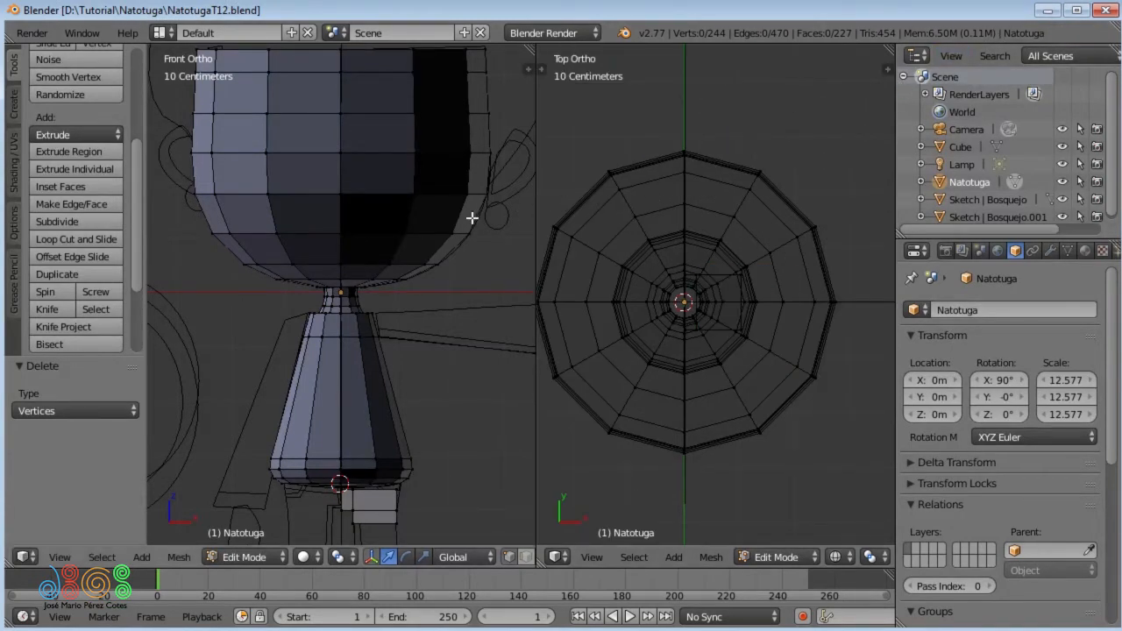
key("t")
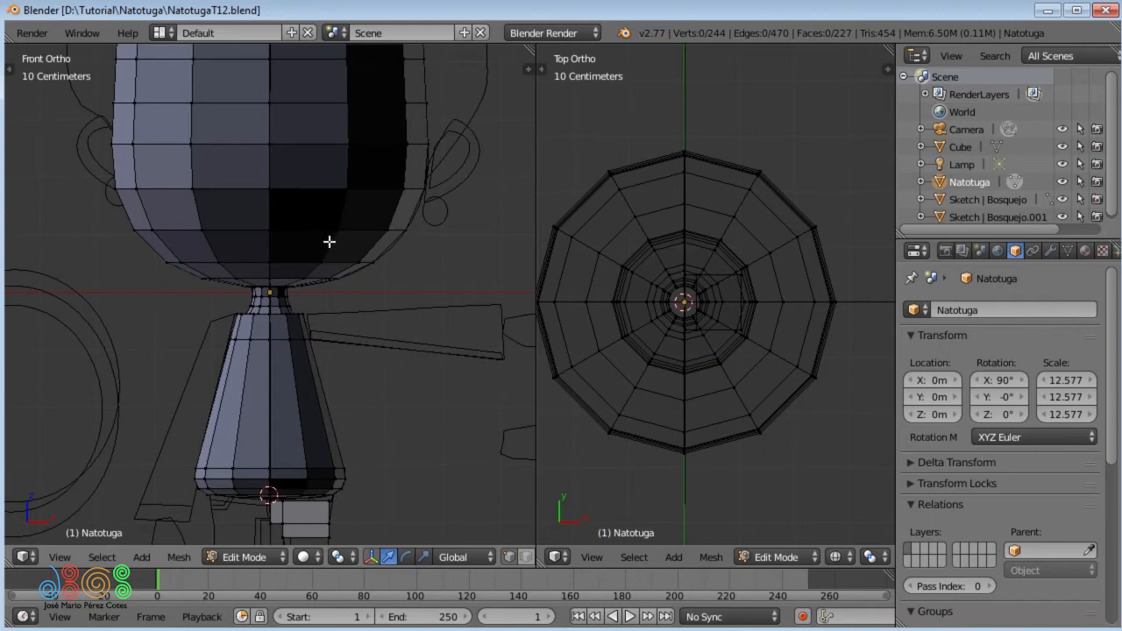
Step: Display the mesh's face normals with a size of 1 cm
key("n")
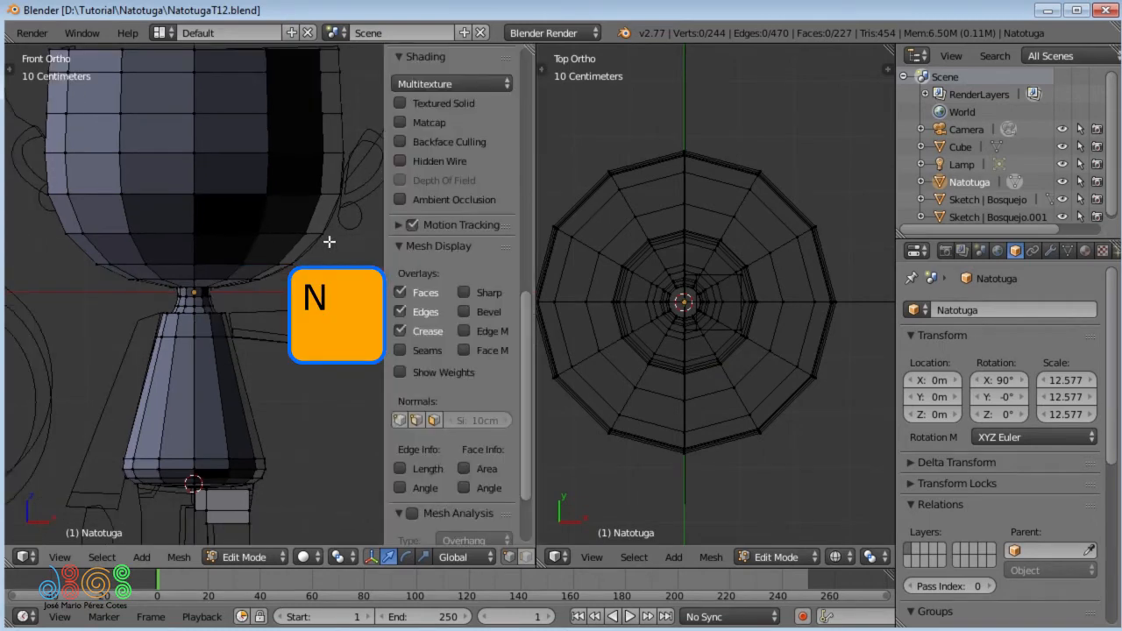
left_click(434, 420)
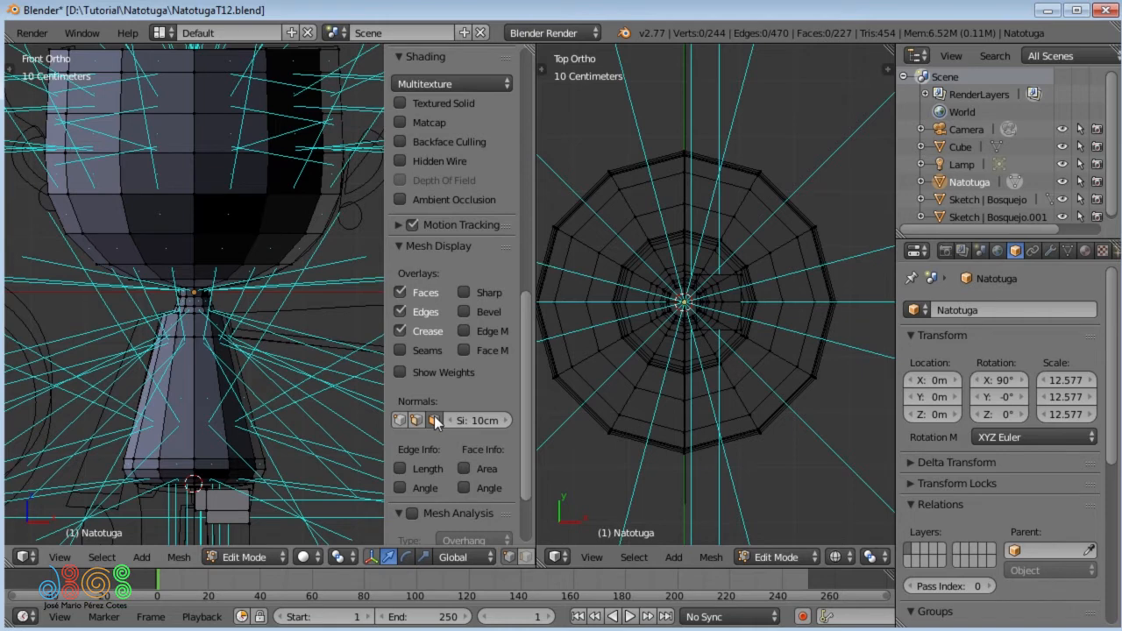
mouse_move(475, 422)
left_mouse_down()
mouse_move(457, 421)
mouse_move(479, 427)
left_mouse_up()
left_click(478, 421)
type("1")
key("Return")
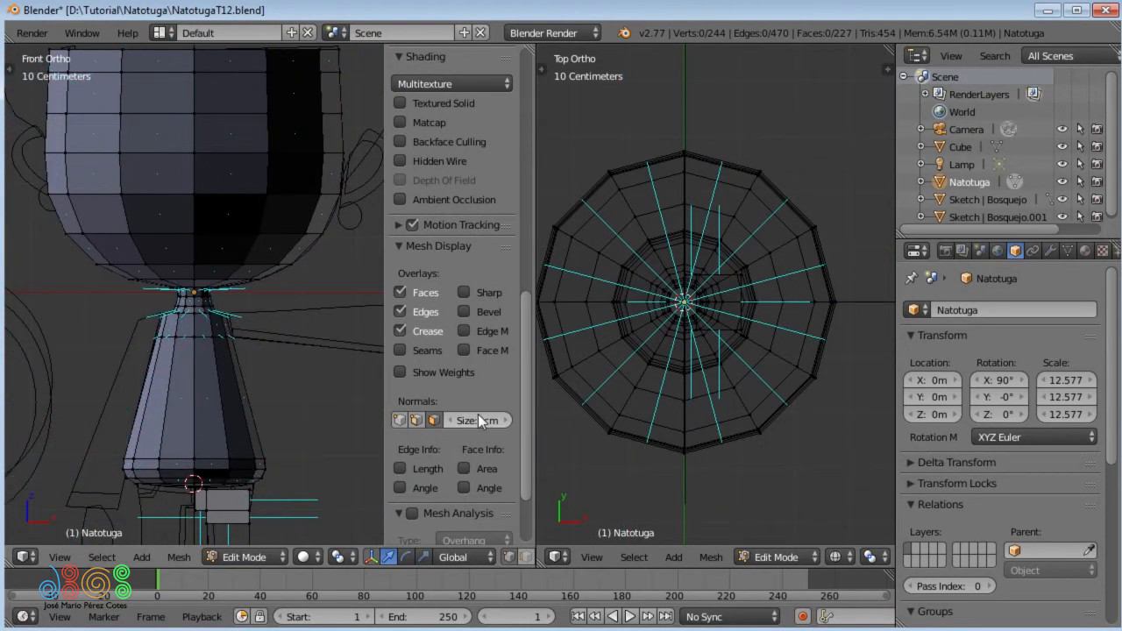
middle_click_drag(223, 260, 246, 268, "shift")
middle_click_drag(686, 391, 726, 395, "shift")
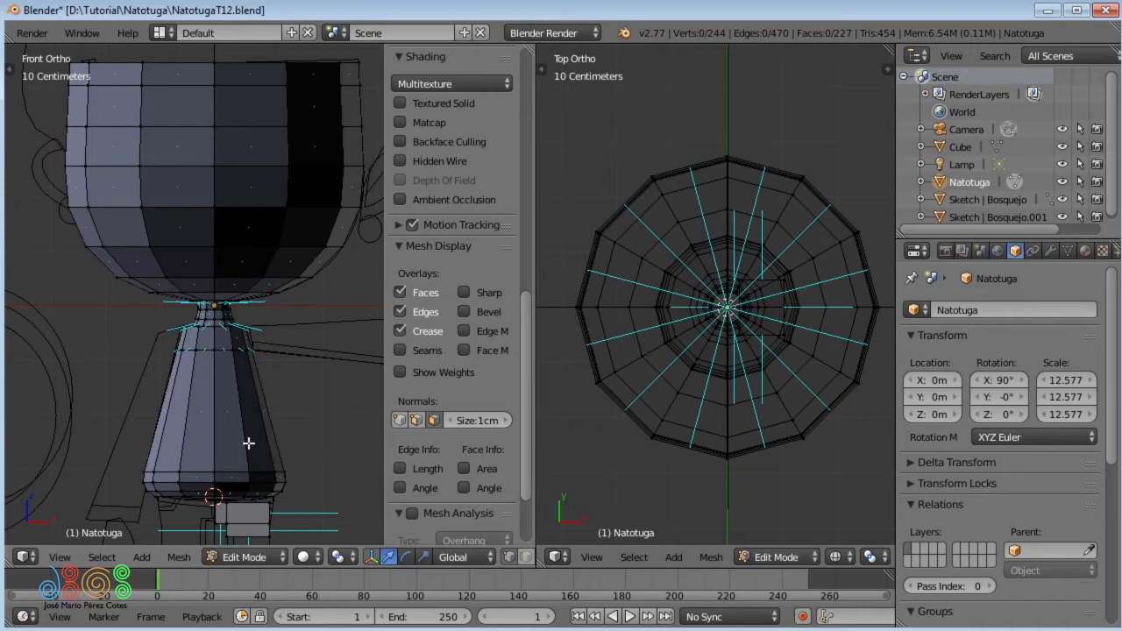
Step: Add a test cube at the 3D cursor and move it up along Z into the middle of the torso
key("shift+a")
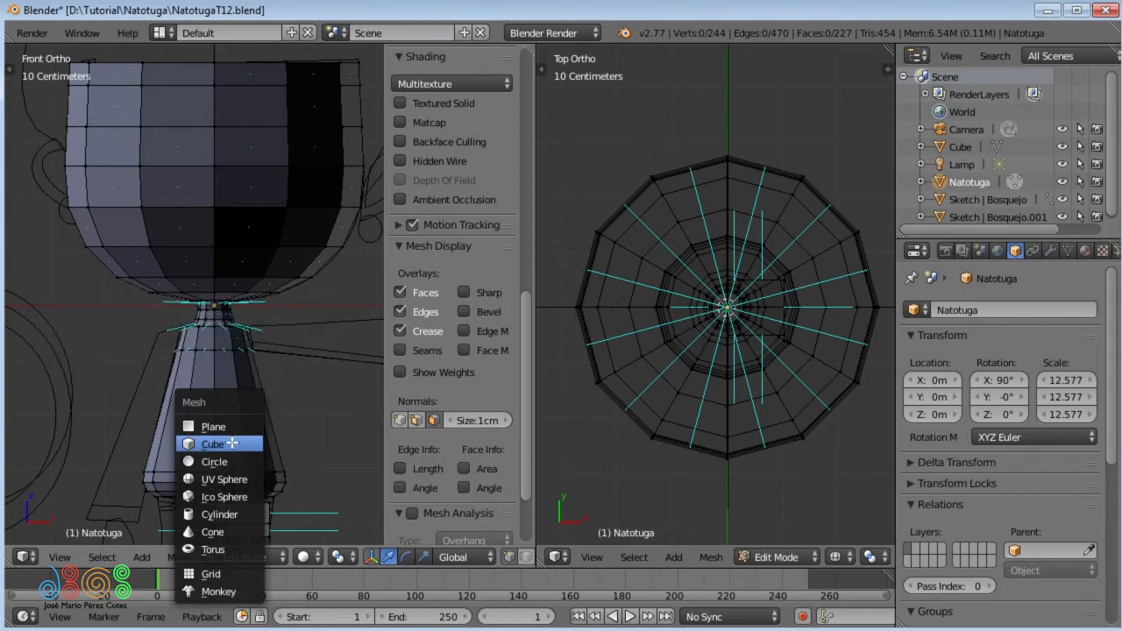
left_click(213, 443)
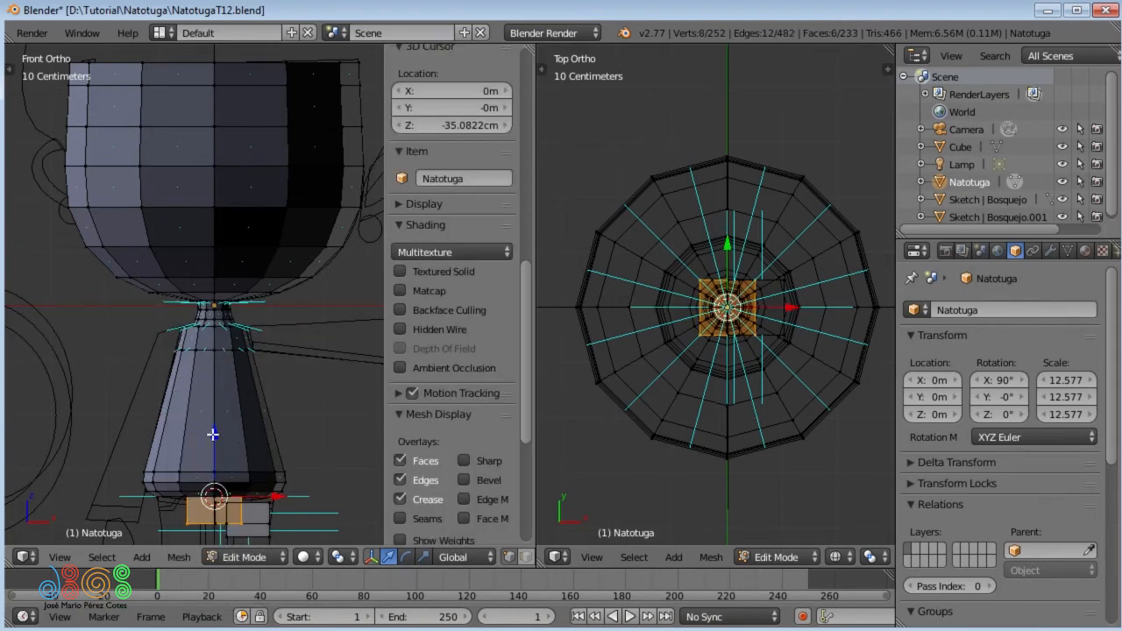
key("g")
key("z")
left_click(220, 368)
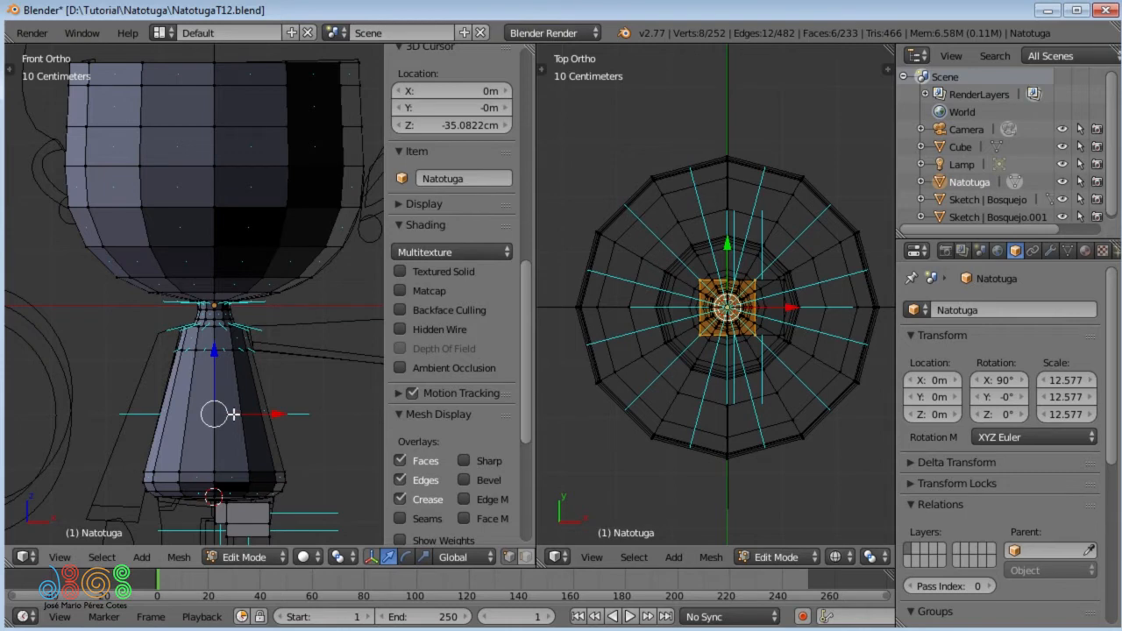
Step: Enable backface culling in the front view and move the test cube slightly higher inside the torso
left_click(400, 309)
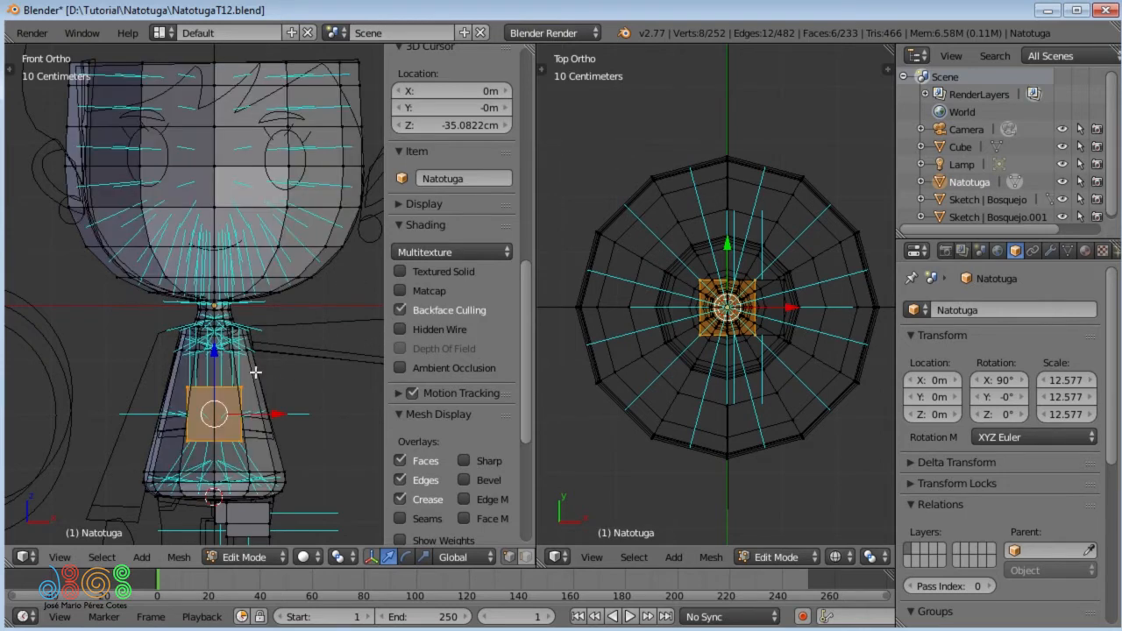
key("g")
left_click_drag(217, 353, 217, 340)
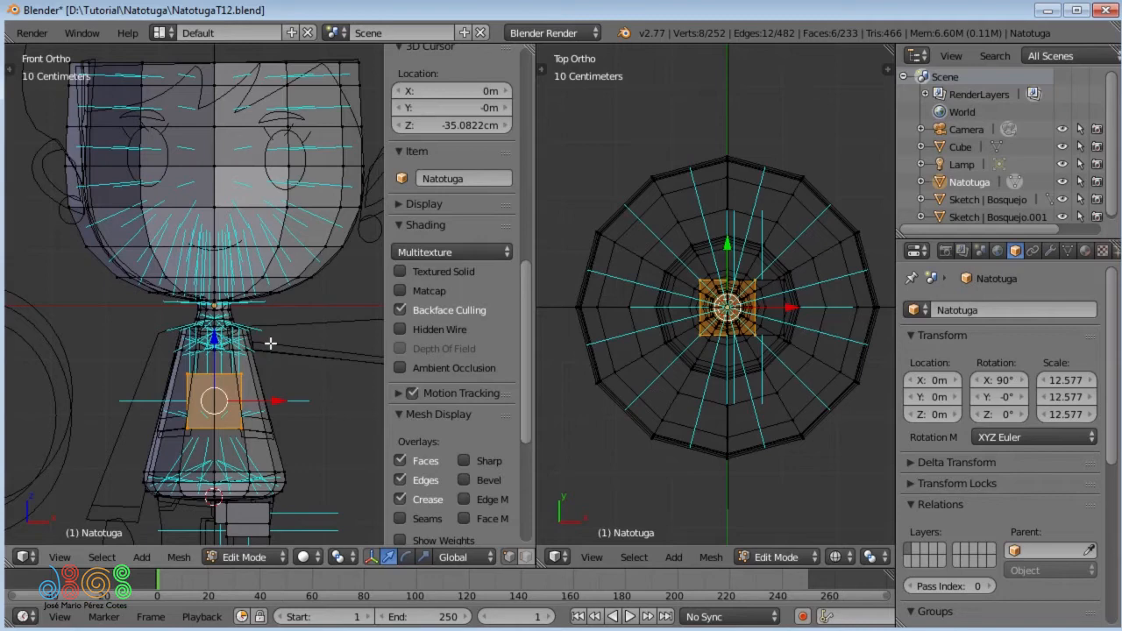
Step: Recalculate the normals of all geometry except the test cube so they face outward, and turn off backface culling
key("ctrl+i")
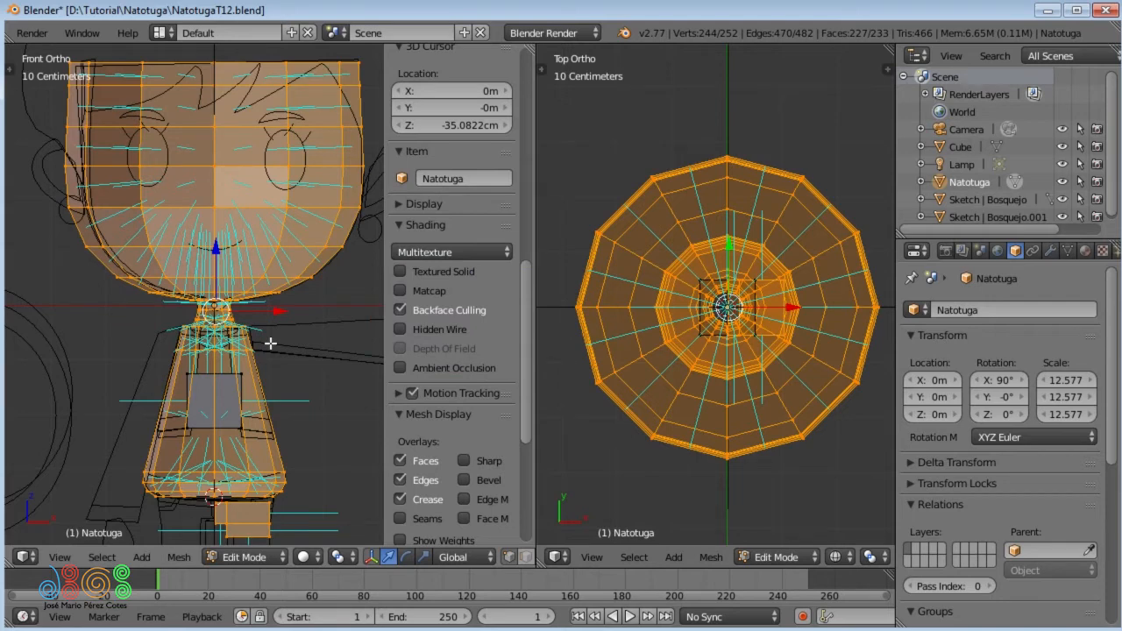
key("ctrl+n")
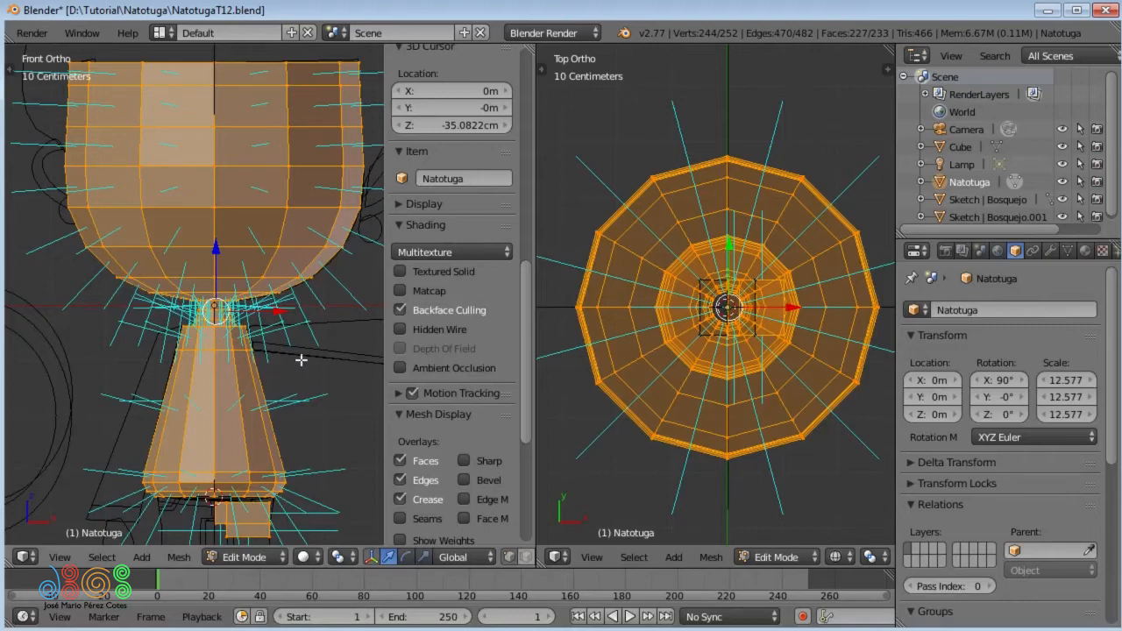
left_click(401, 309)
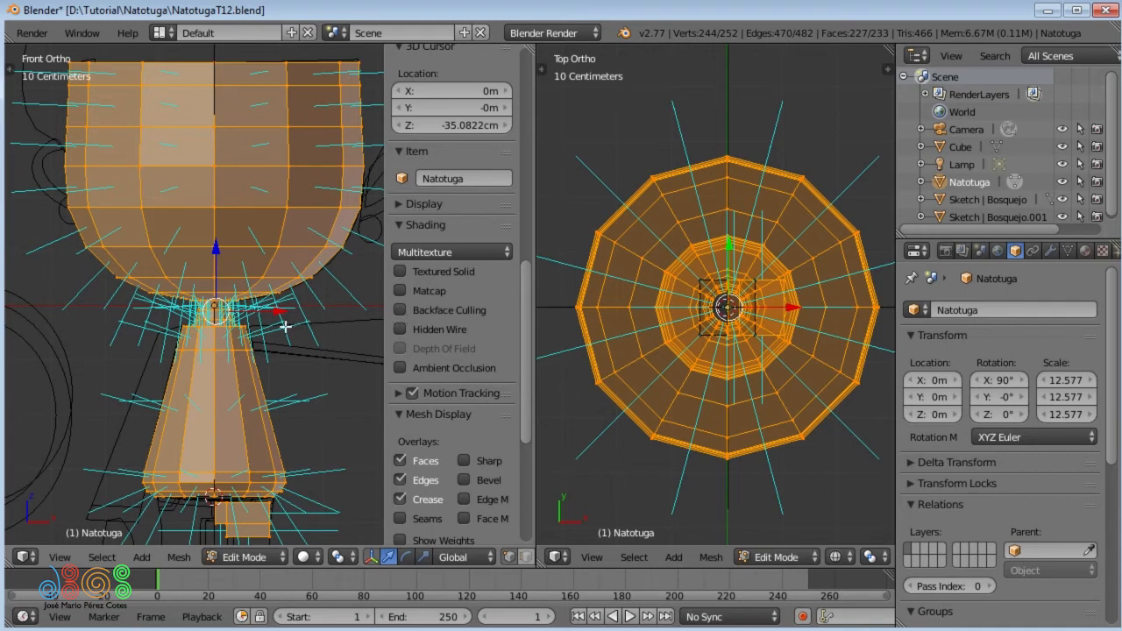
Step: Switch the front view to wireframe and delete the test cube's vertices
key("z")
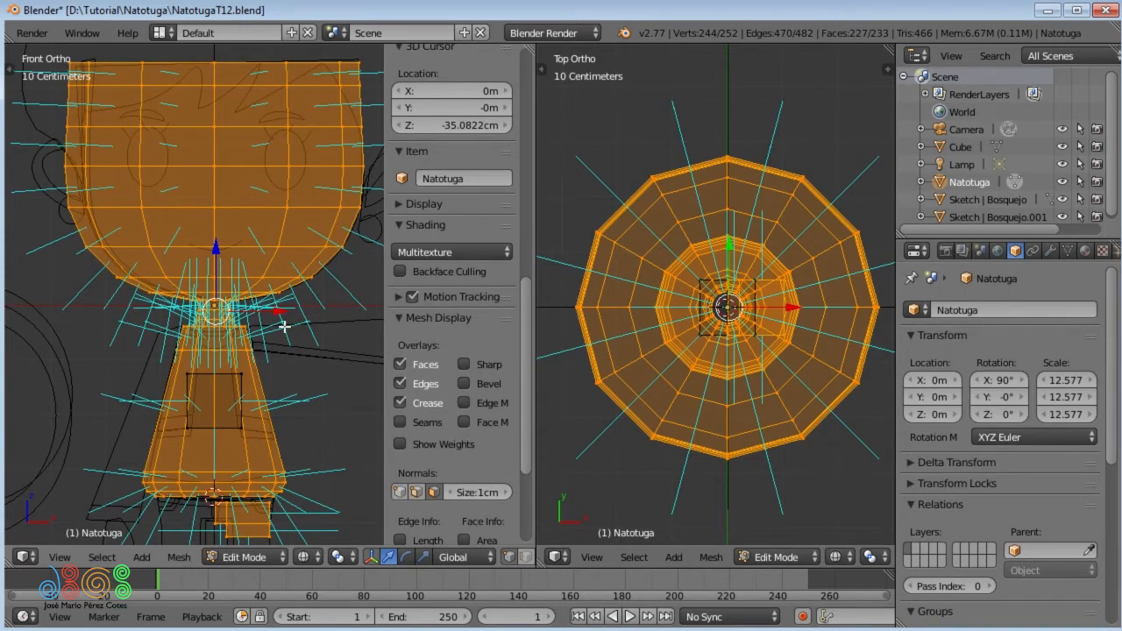
key("ctrl+i")
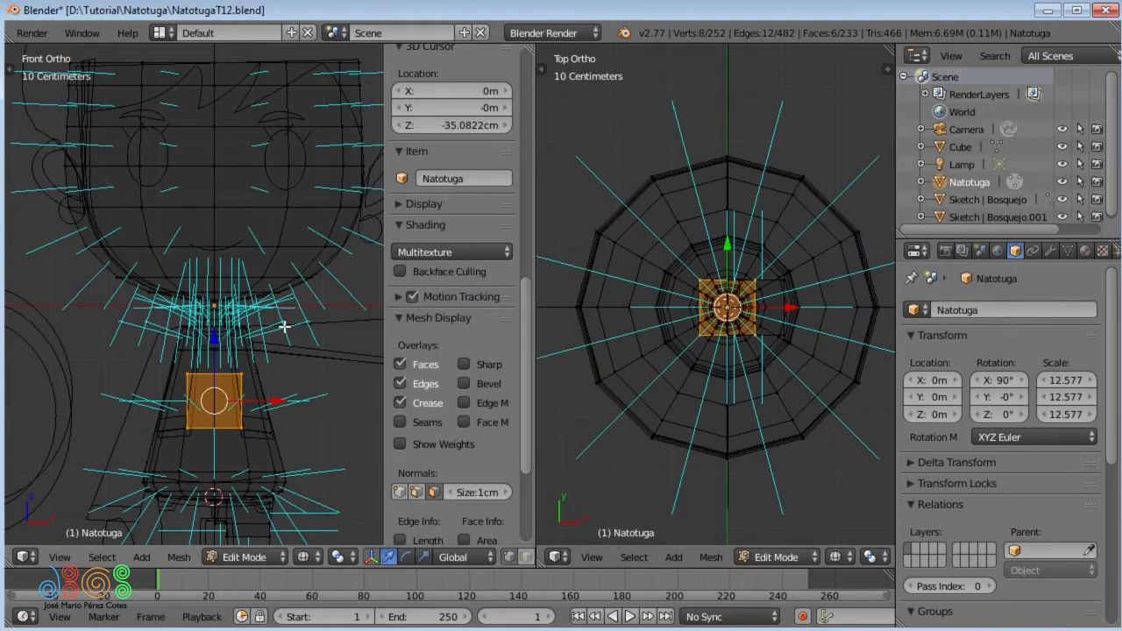
key("x")
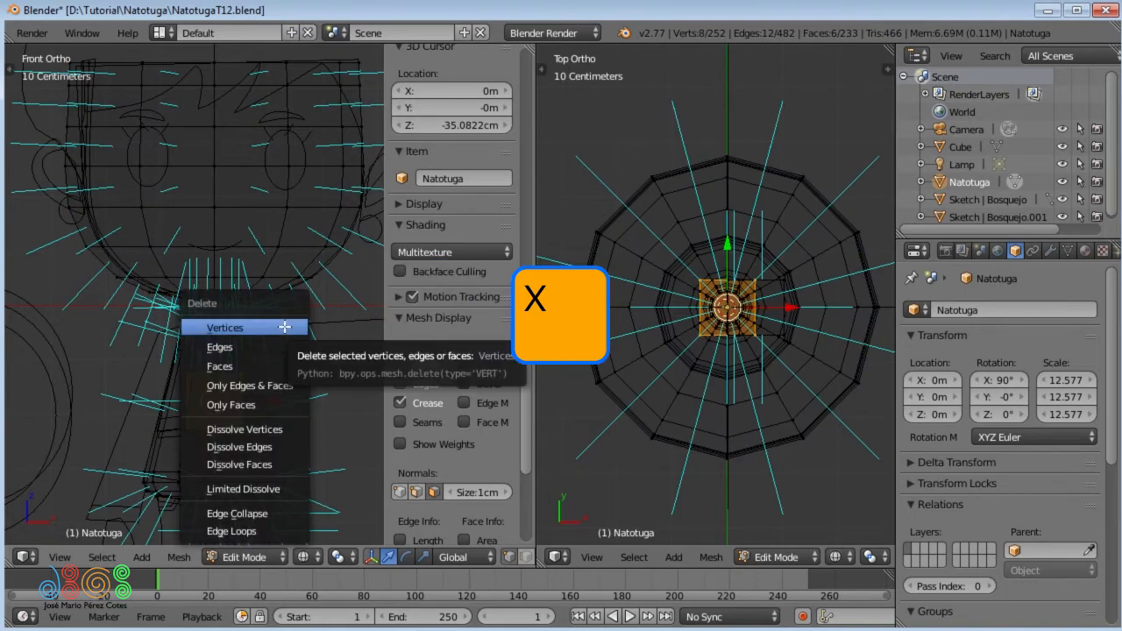
left_click(284, 327)
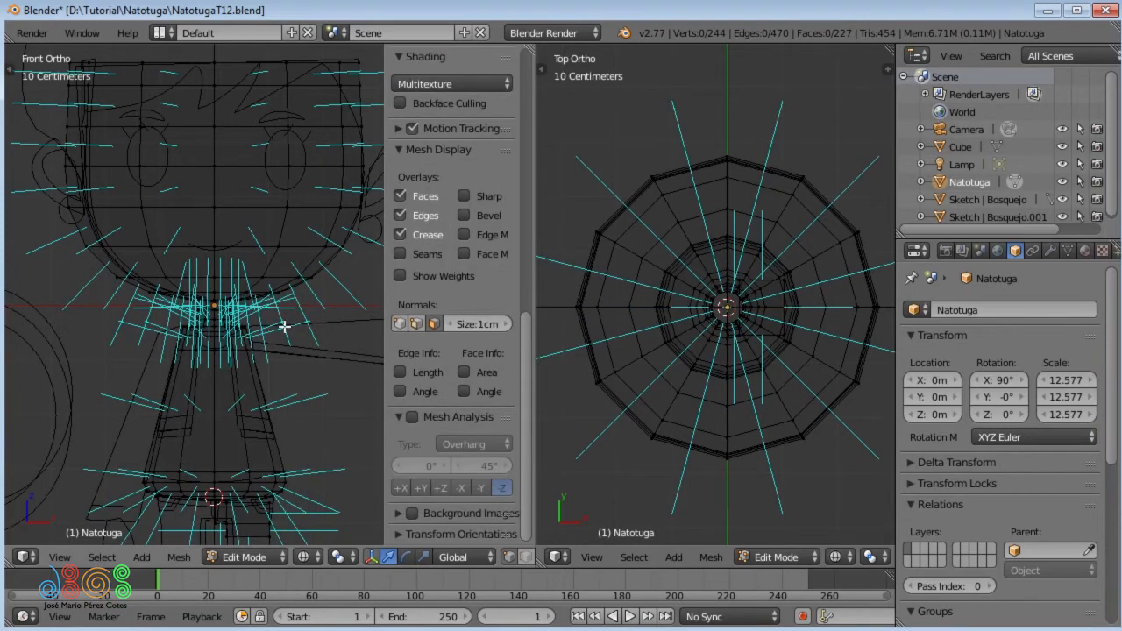
Step: Turn off the face normals display, hide the view properties, and return the front view to solid shading
left_click(432, 324)
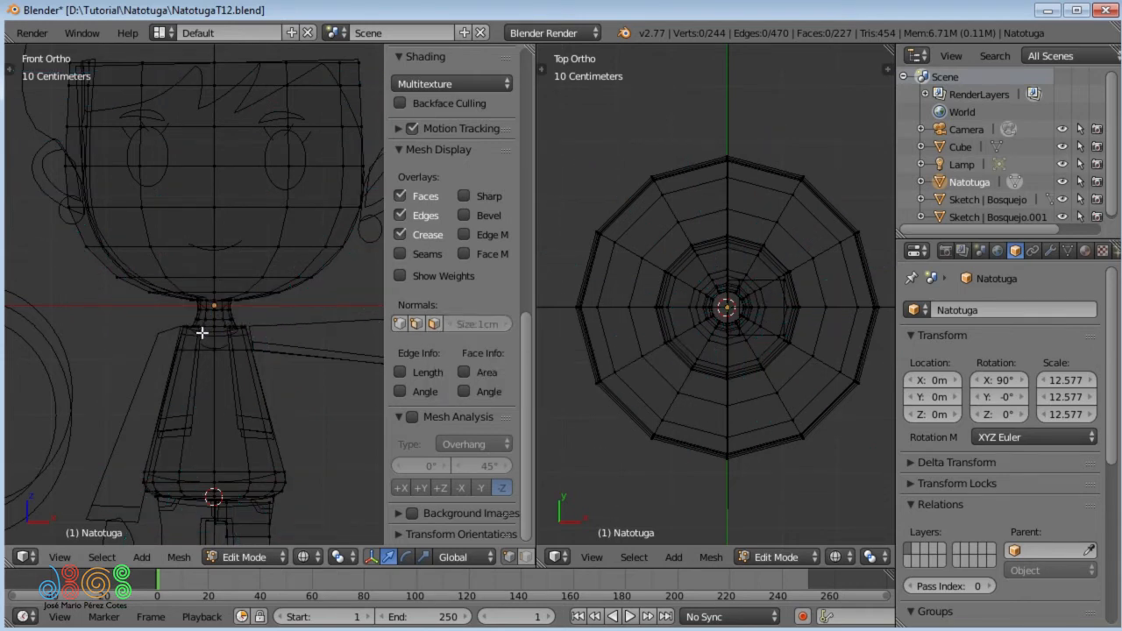
key("n")
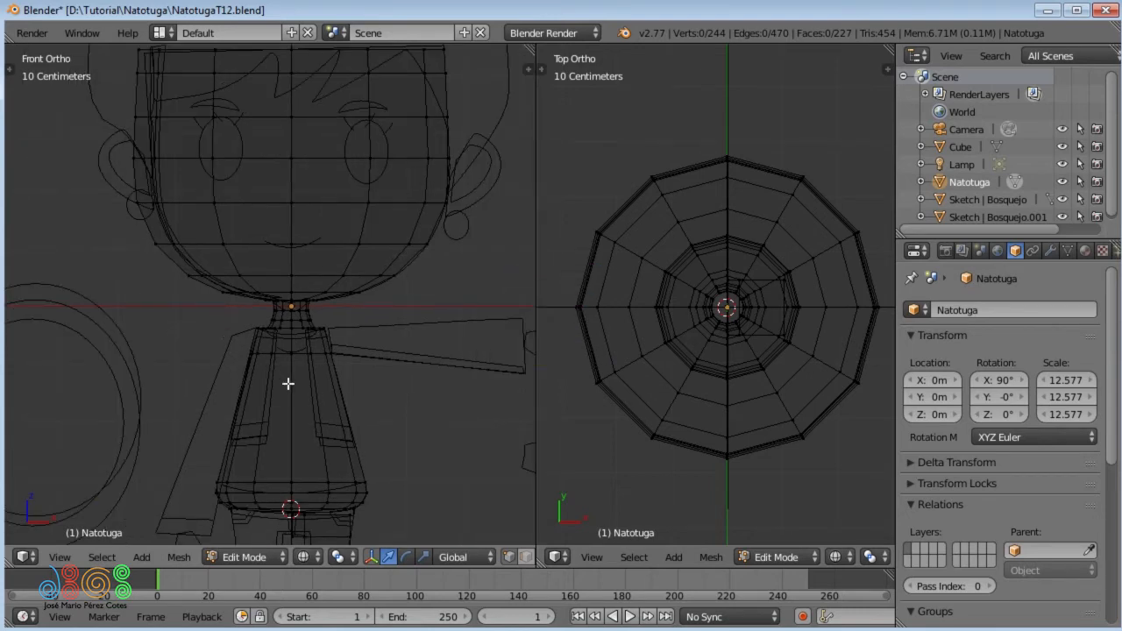
key("z")
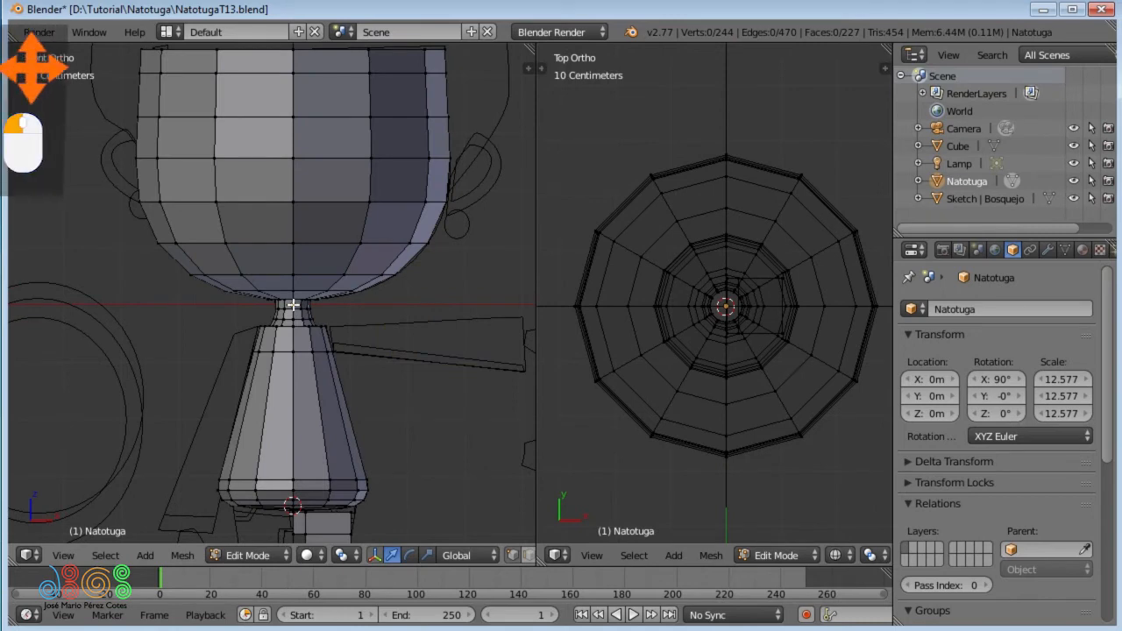
Step: Hide the Sketch | Bosquejo object and show it again
middle_click_drag(293, 305, 228, 257)
middle_click_drag(263, 337, 254, 266)
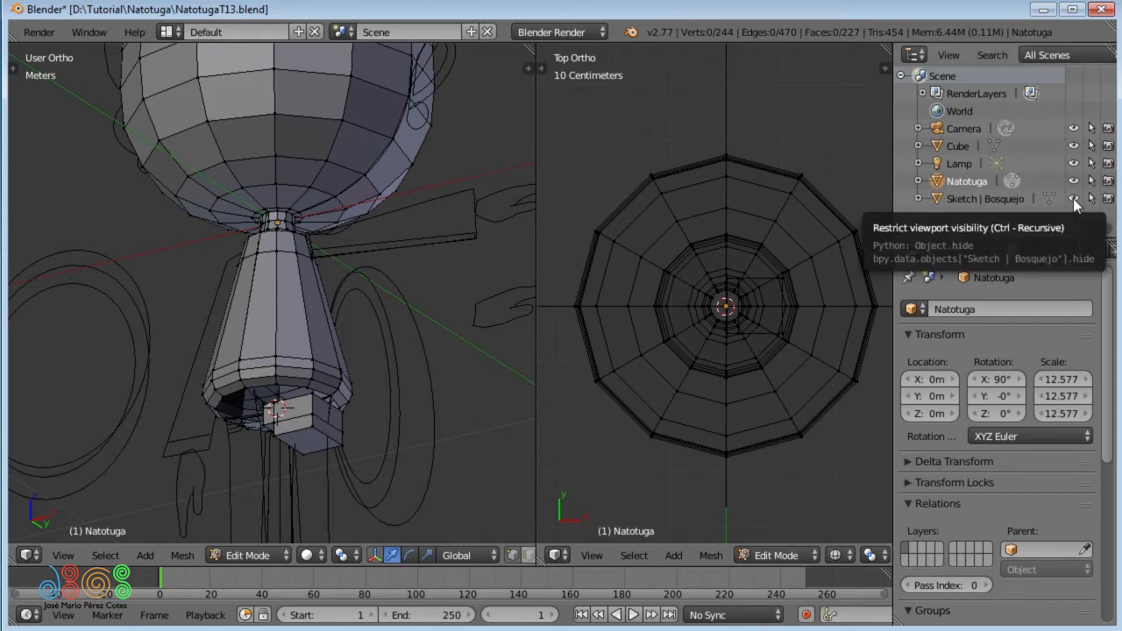
left_click(1072, 199)
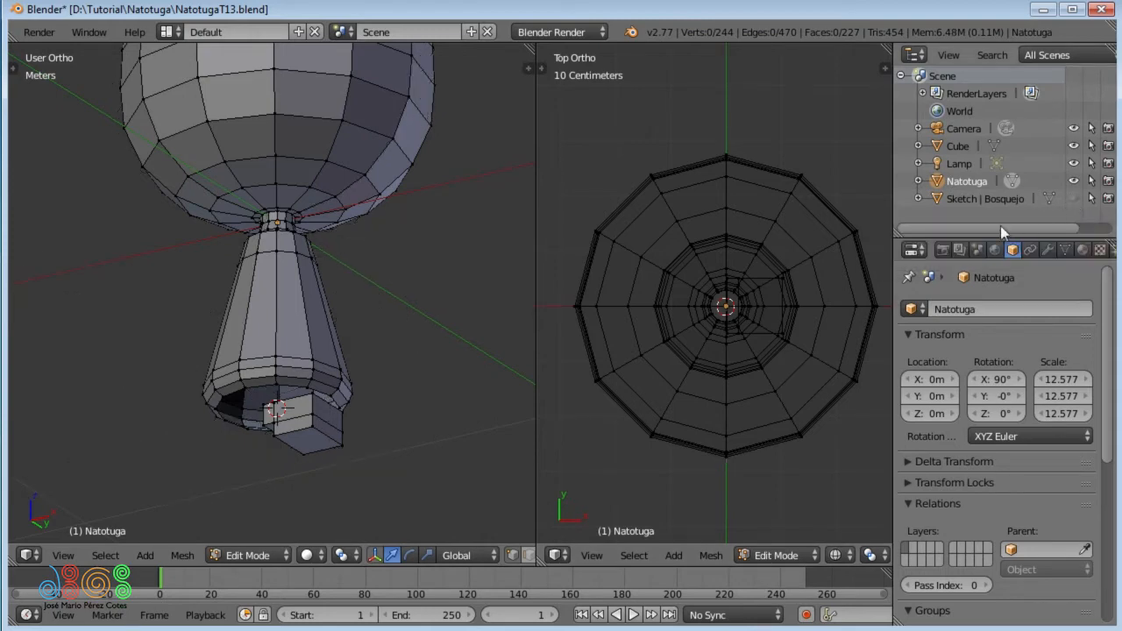
left_click(1075, 199)
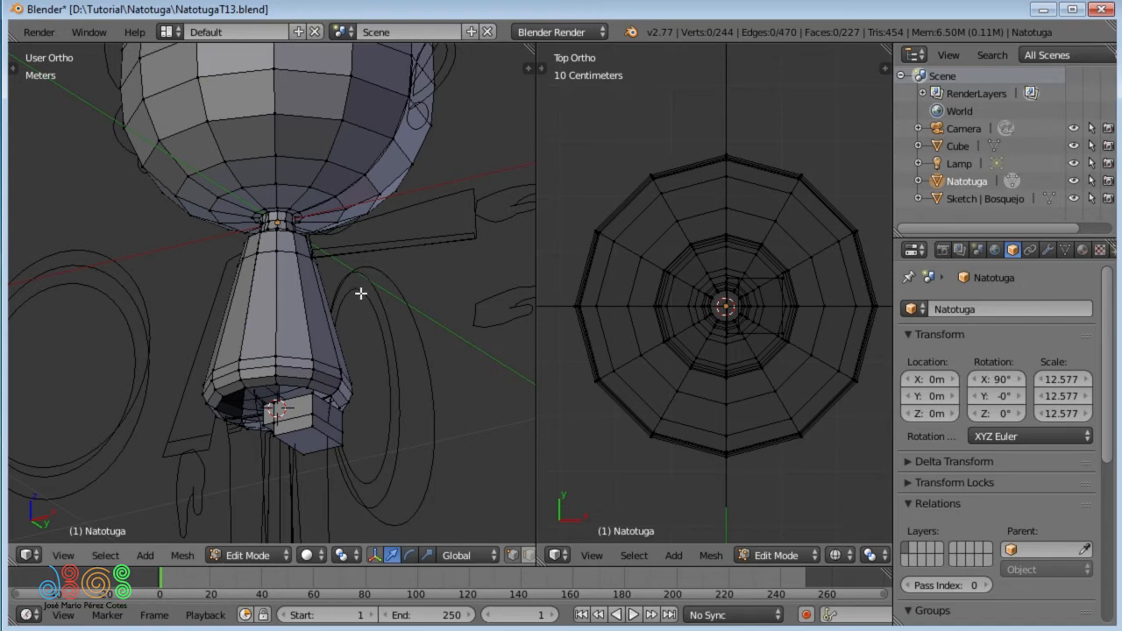
Step: Hide all of the Natotuga mesh's geometry in Edit Mode and reveal it again
key("h")
key("shift+h")
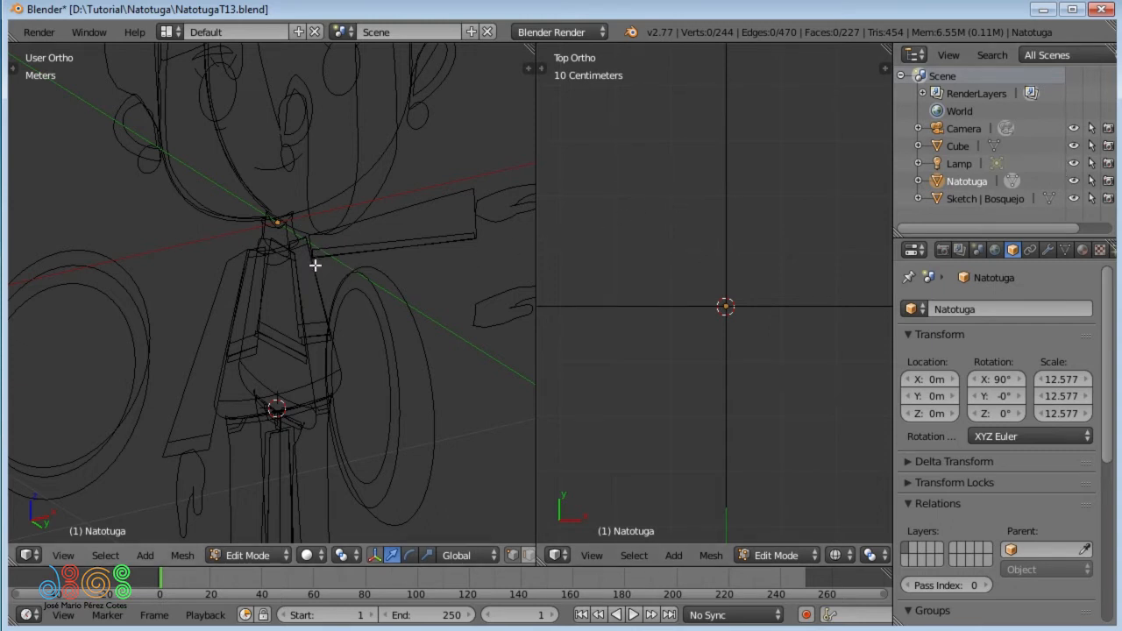
key("alt+h")
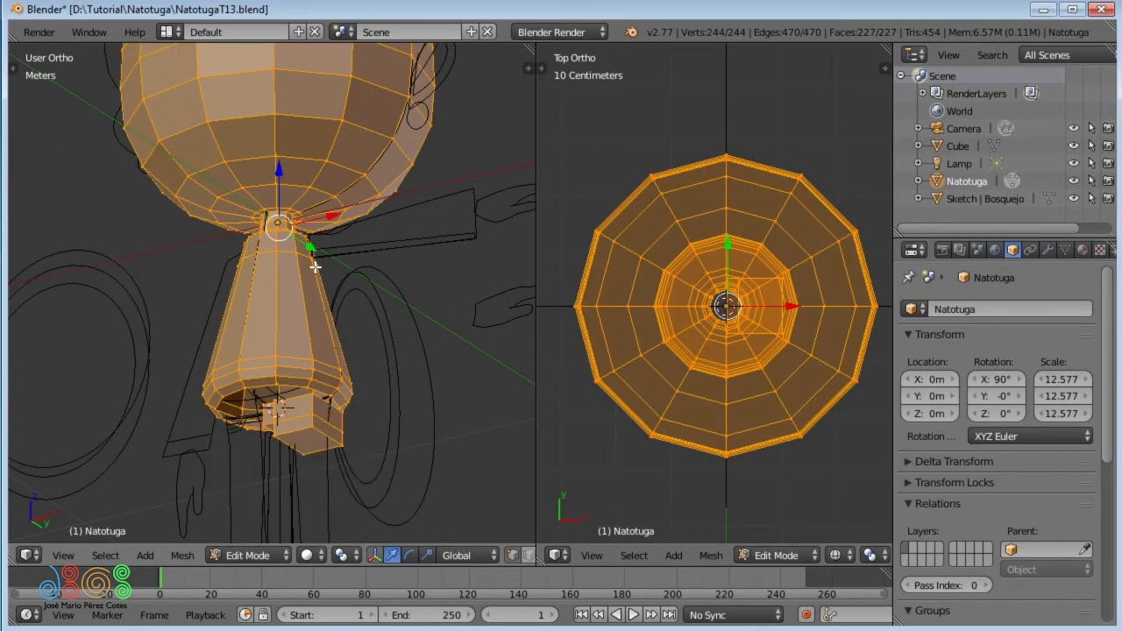
Step: Switch to Object Mode and hide every object except the selected Natotuga
key("Tab")
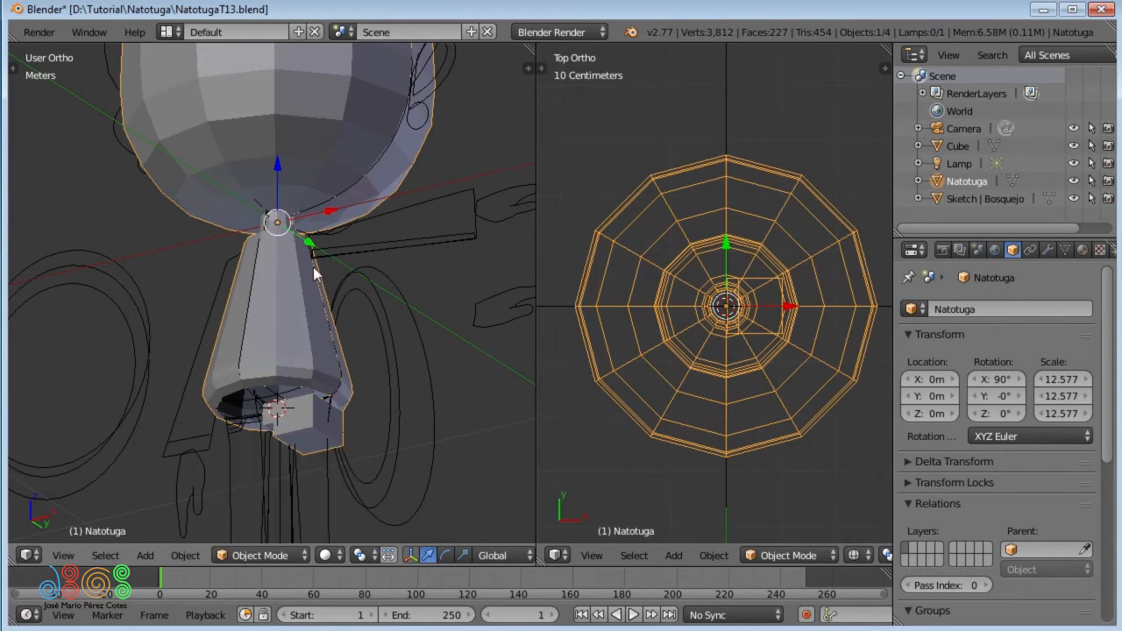
key("shift+h")
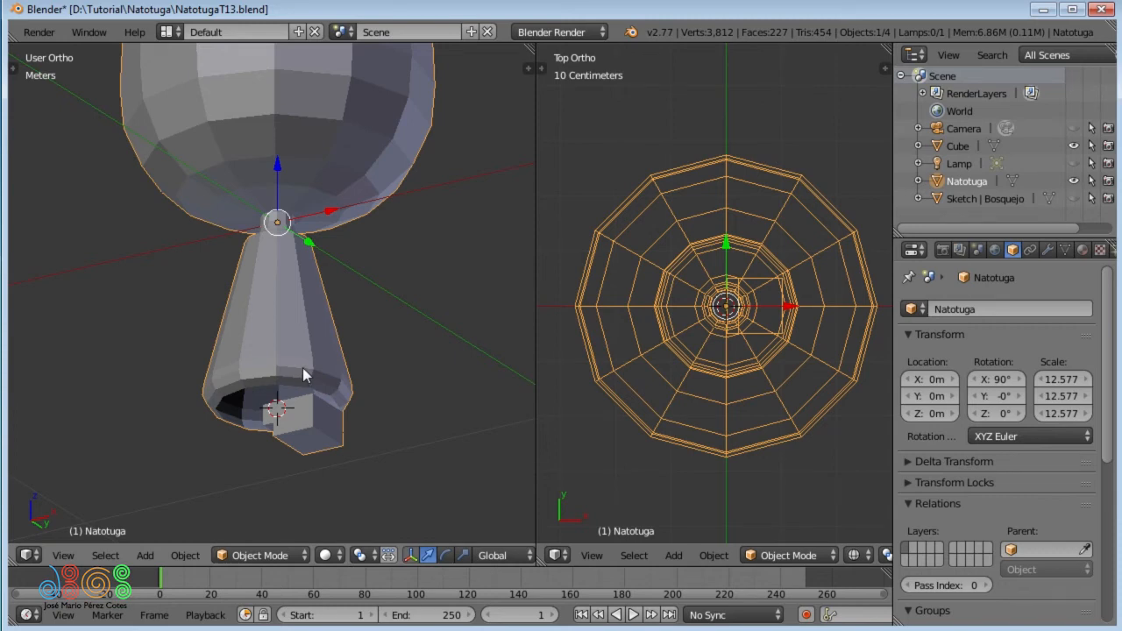
Step: Reveal all hidden objects and select only the Natotuga object
key("alt+h")
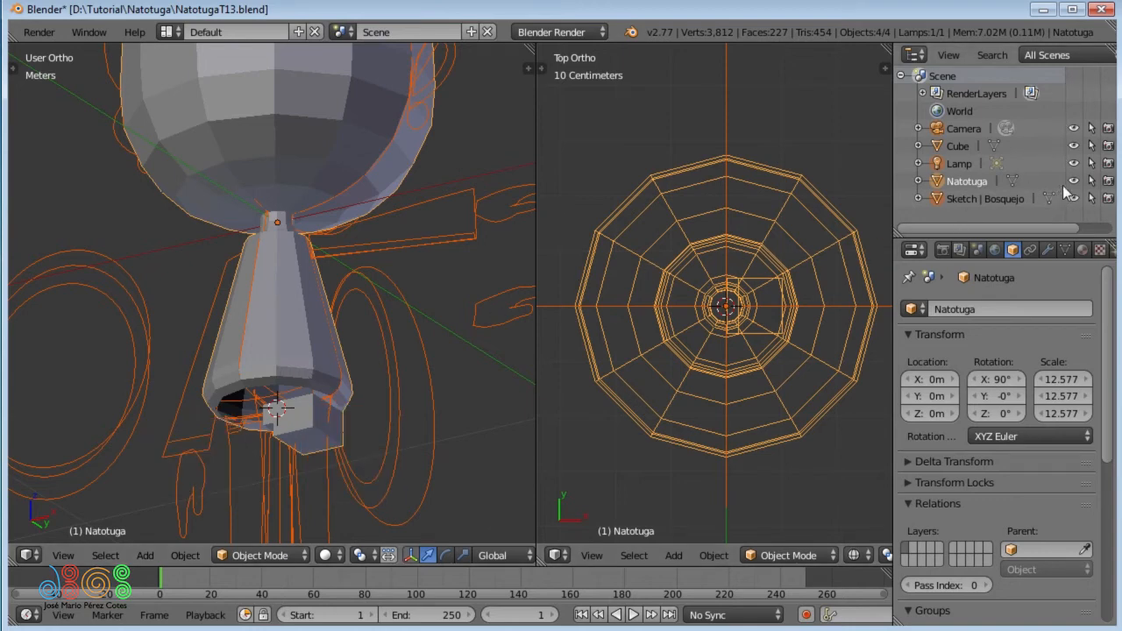
right_click(246, 168)
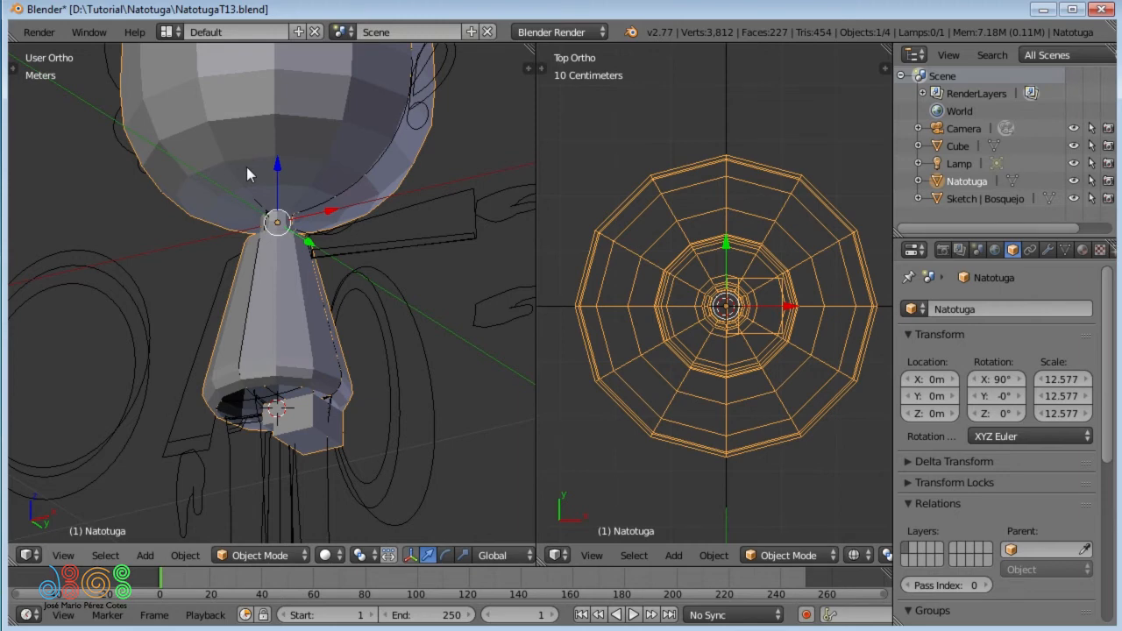
Step: Enter Edit Mode on Natotuga and isolate it in local view with none of its geometry selected
key("Tab")
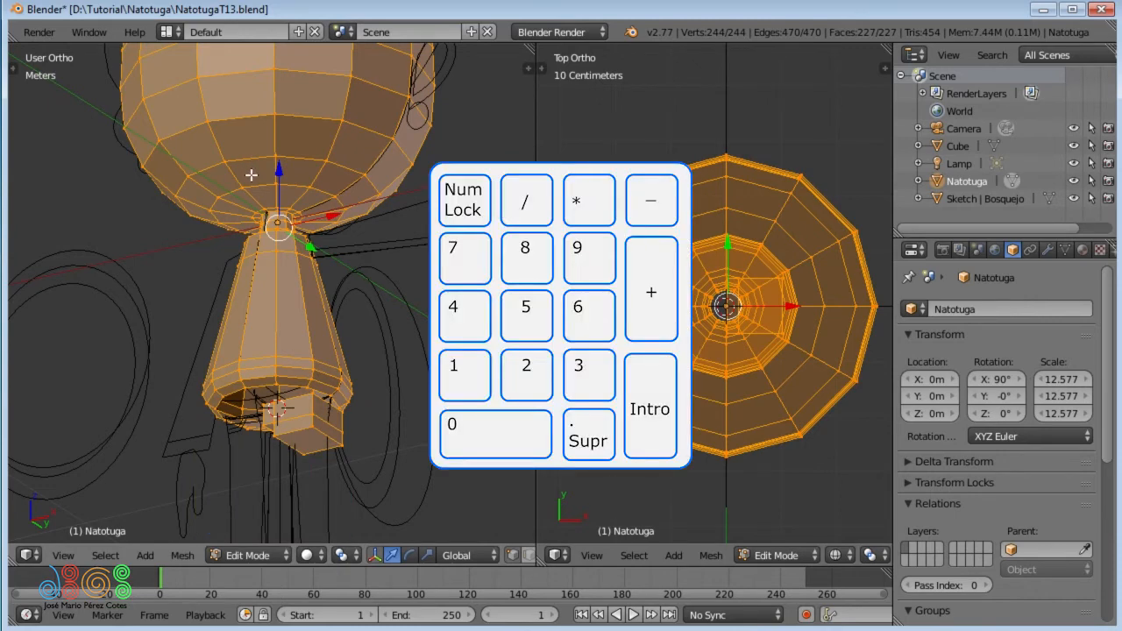
key("KP_Divide")
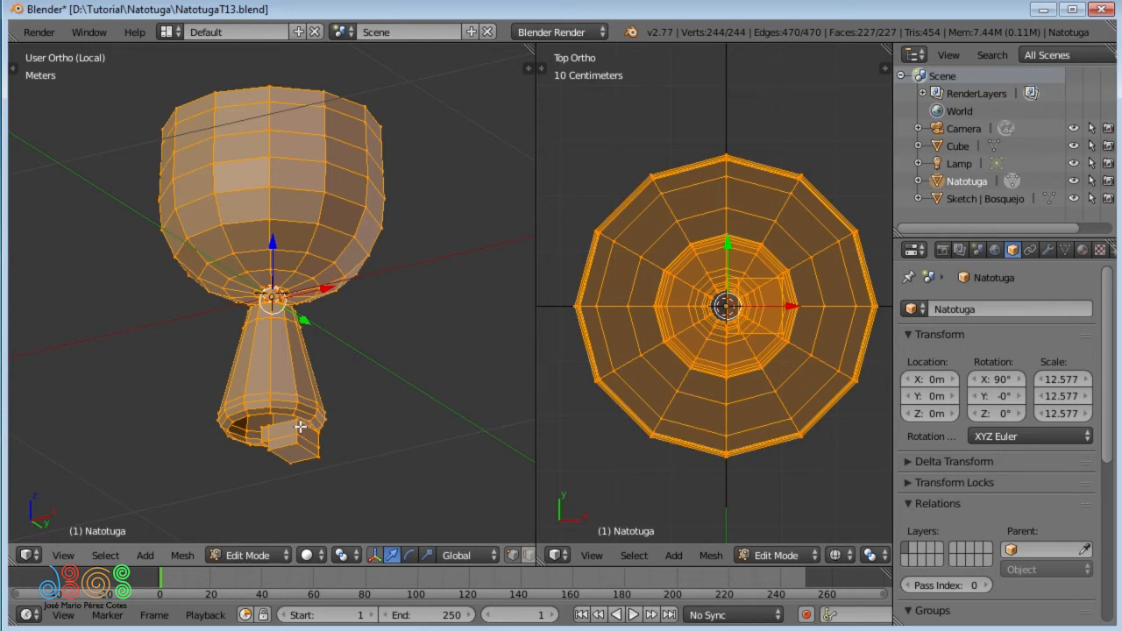
key("a")
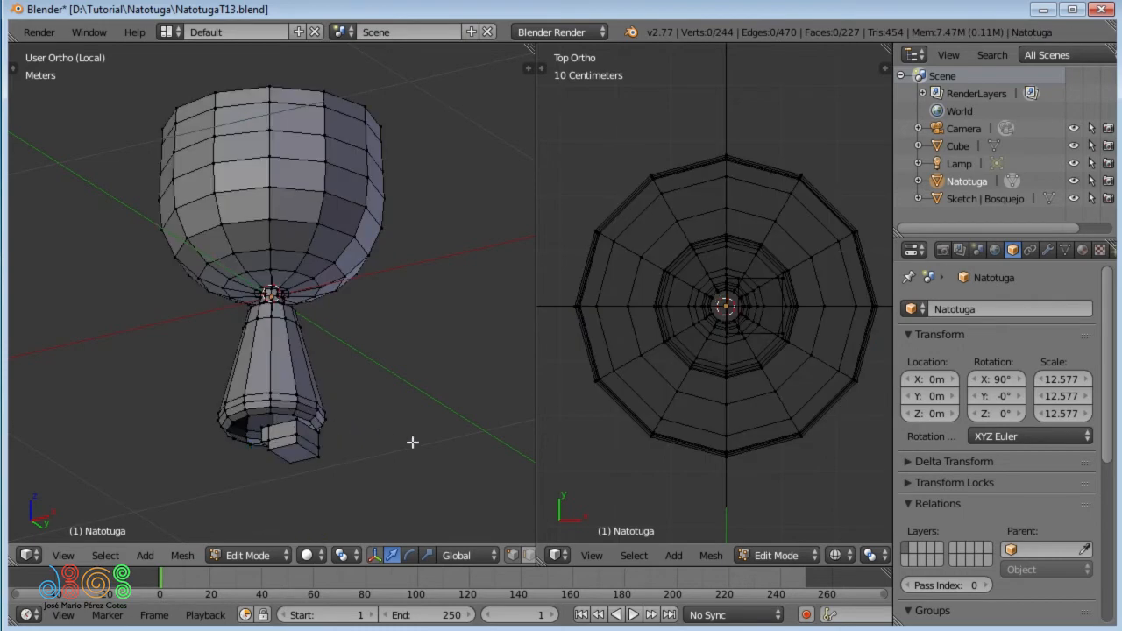
Step: Widen the user perspective viewport and enable snapping with Vertex as the snap element
left_click_drag(891, 499, 924, 500)
left_click_drag(536, 508, 666, 509)
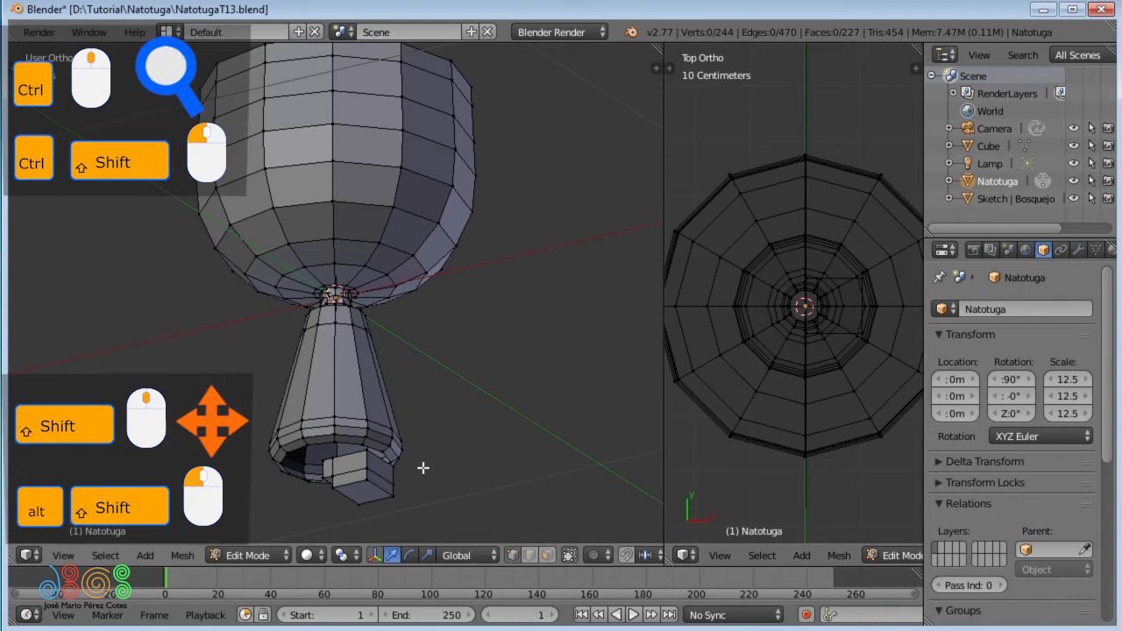
middle_click_drag(423, 467, 426, 371, "shift")
middle_click_drag(407, 428, 356, 285, "ctrl")
middle_click_drag(357, 285, 357, 225, "ctrl")
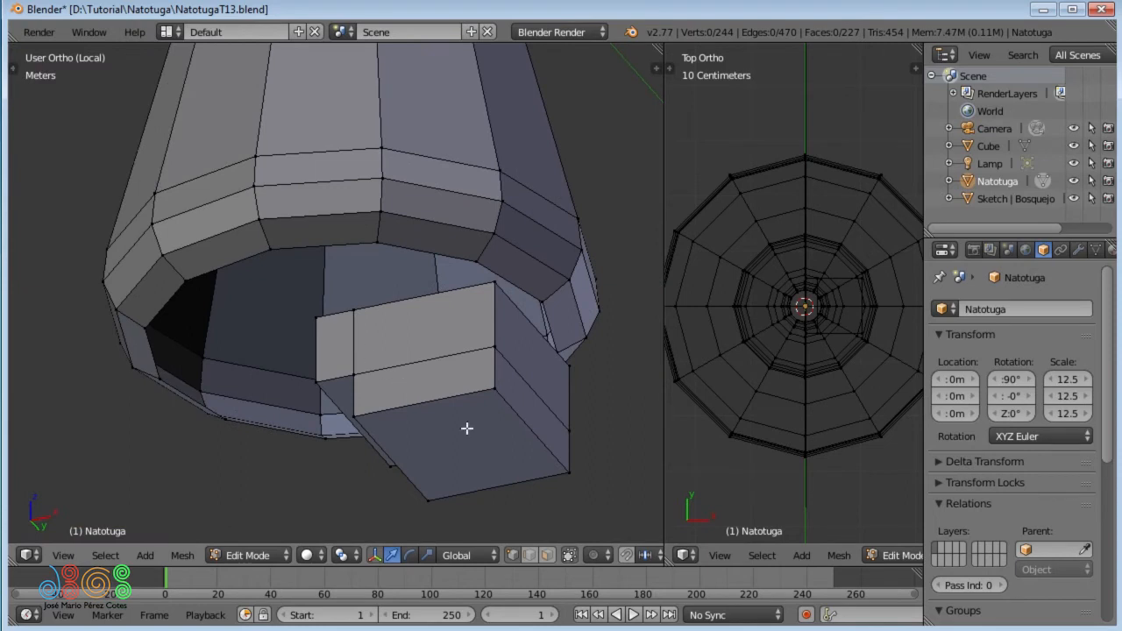
key("shift+Tab")
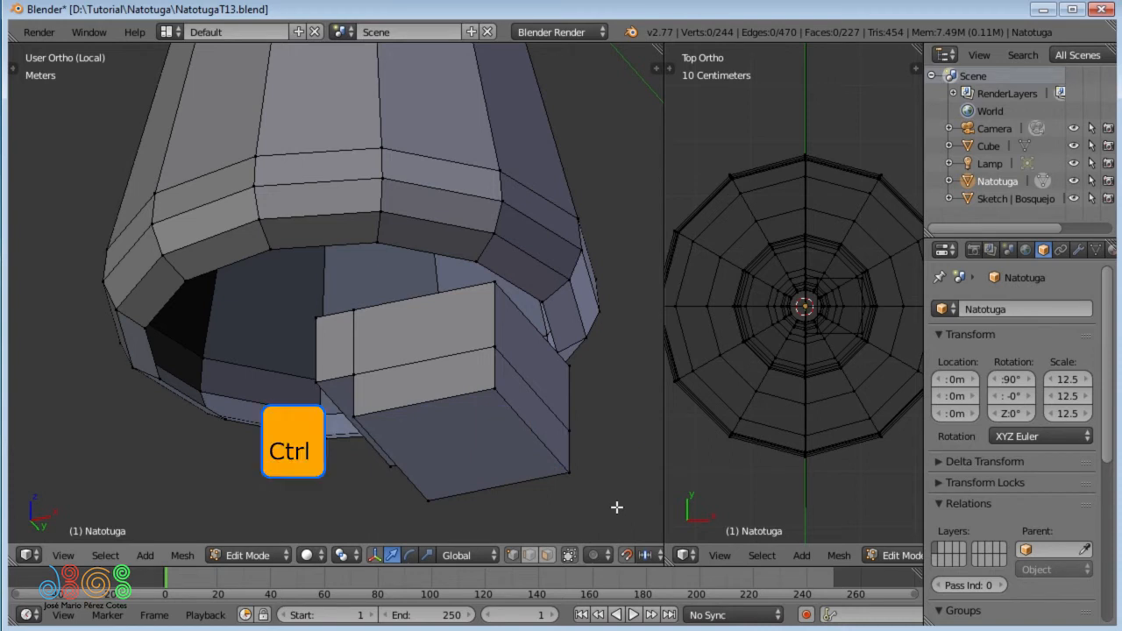
key("ctrl+shift+Tab")
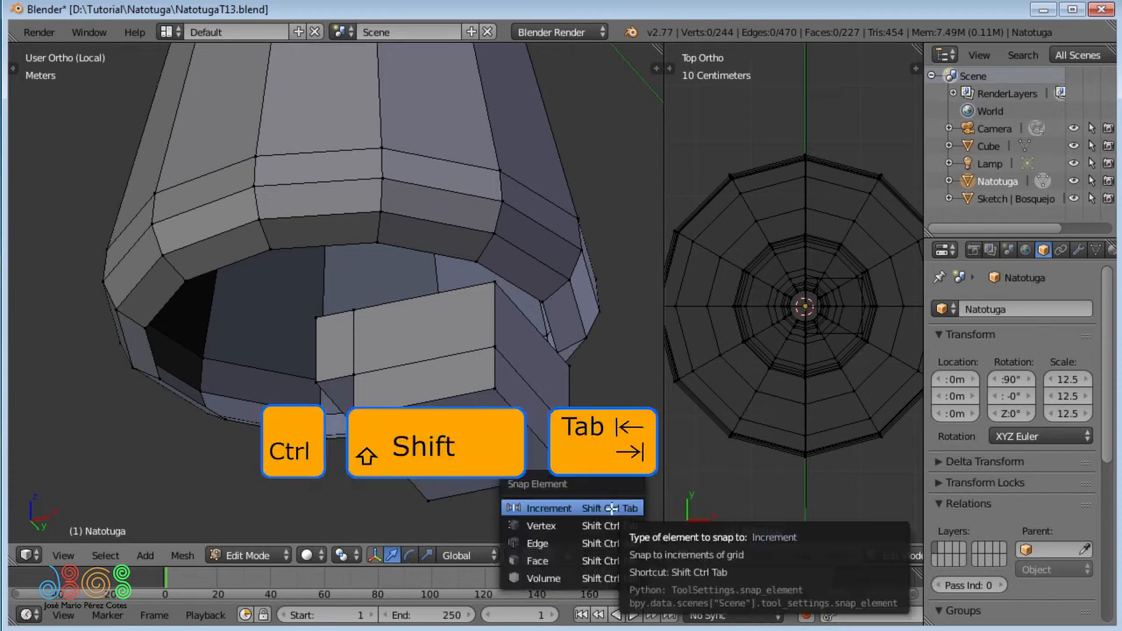
left_click(534, 524)
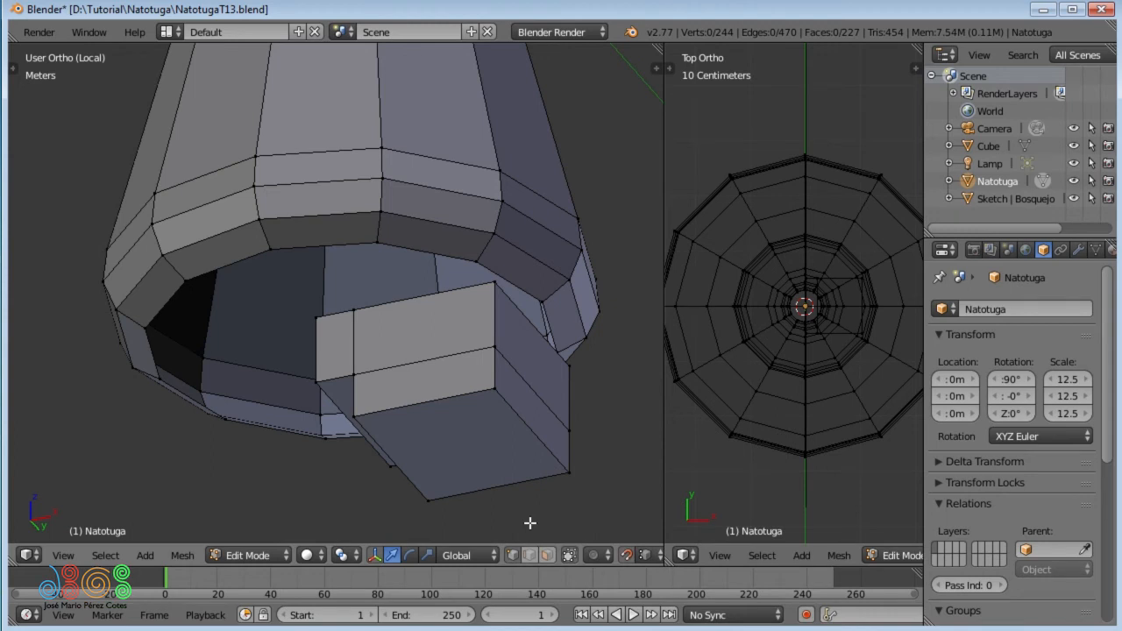
Step: Hide the transform manipulator and snap the leg block's front upper vertex on the centre line to the nearest hip rim vertex
right_click(320, 321)
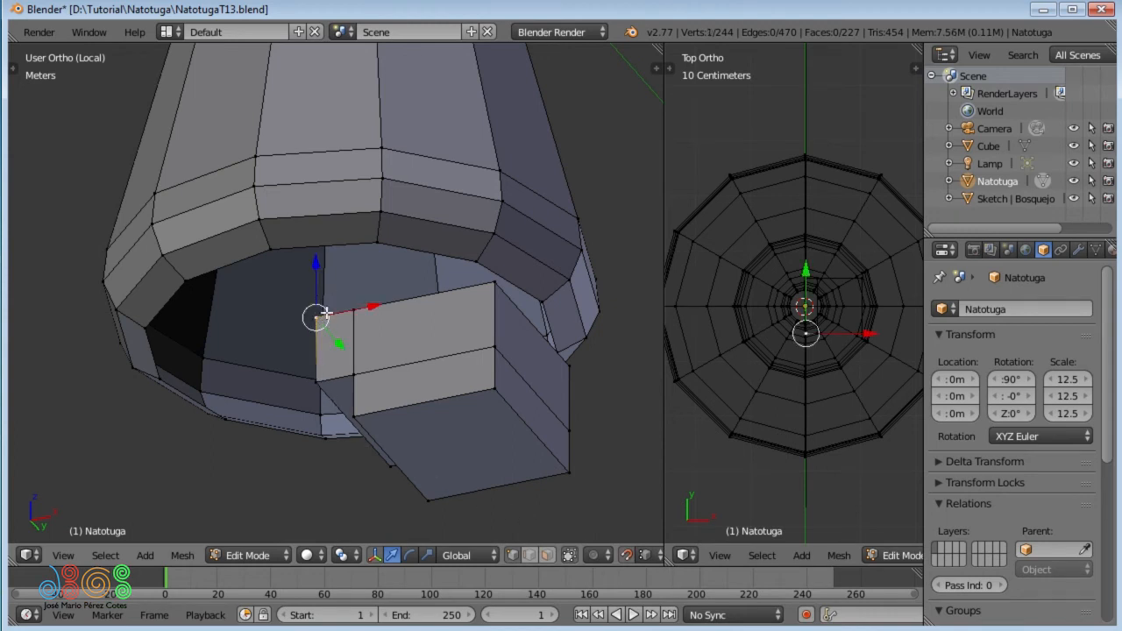
key("ctrl+space")
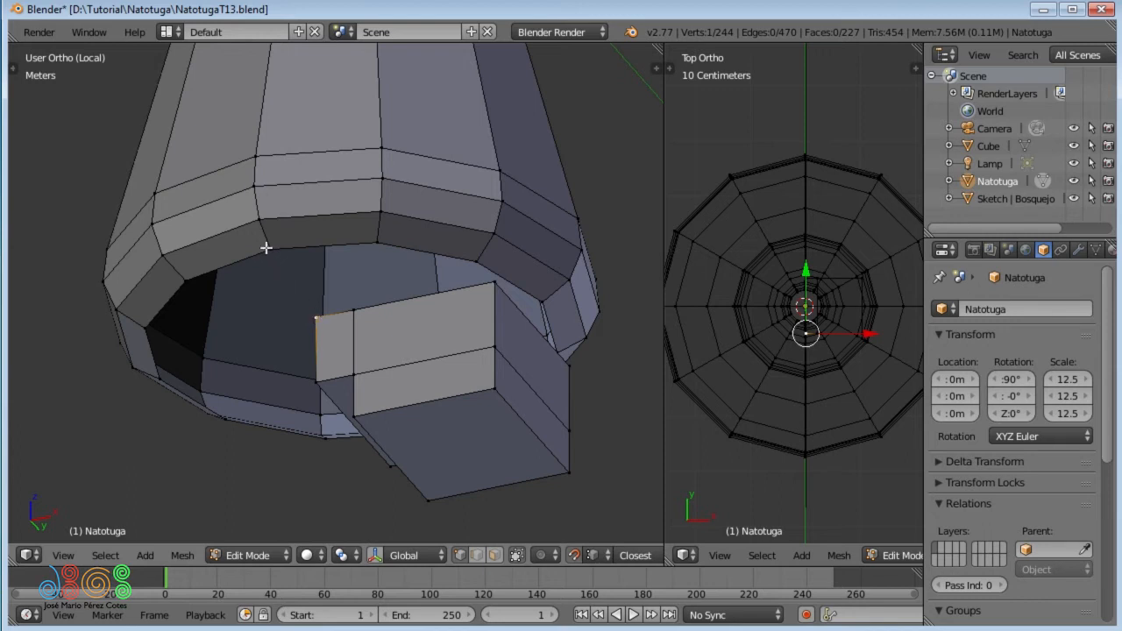
key("g")
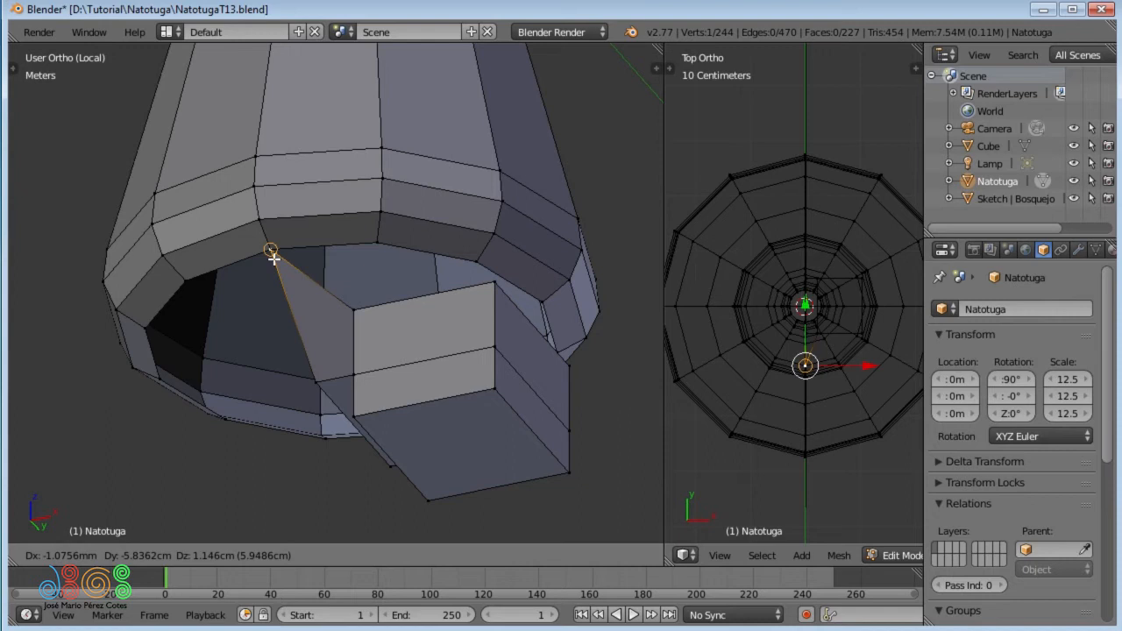
right_click(274, 258)
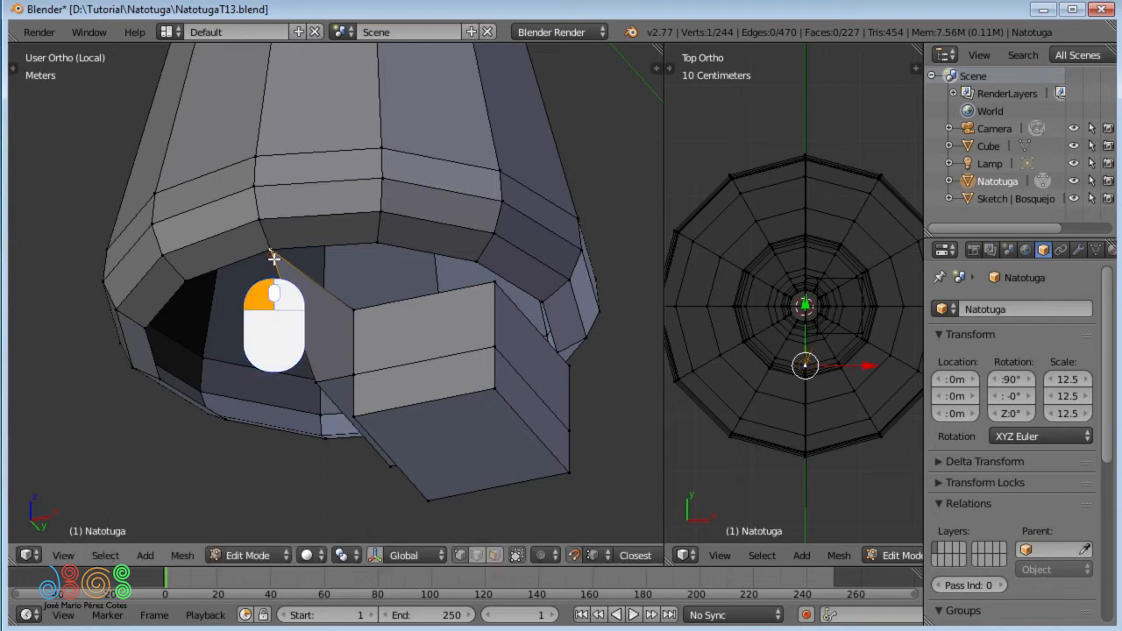
Step: Snap the leg block's other two front upper vertices onto the adjacent vertices of the hip opening's rim
right_click(354, 306)
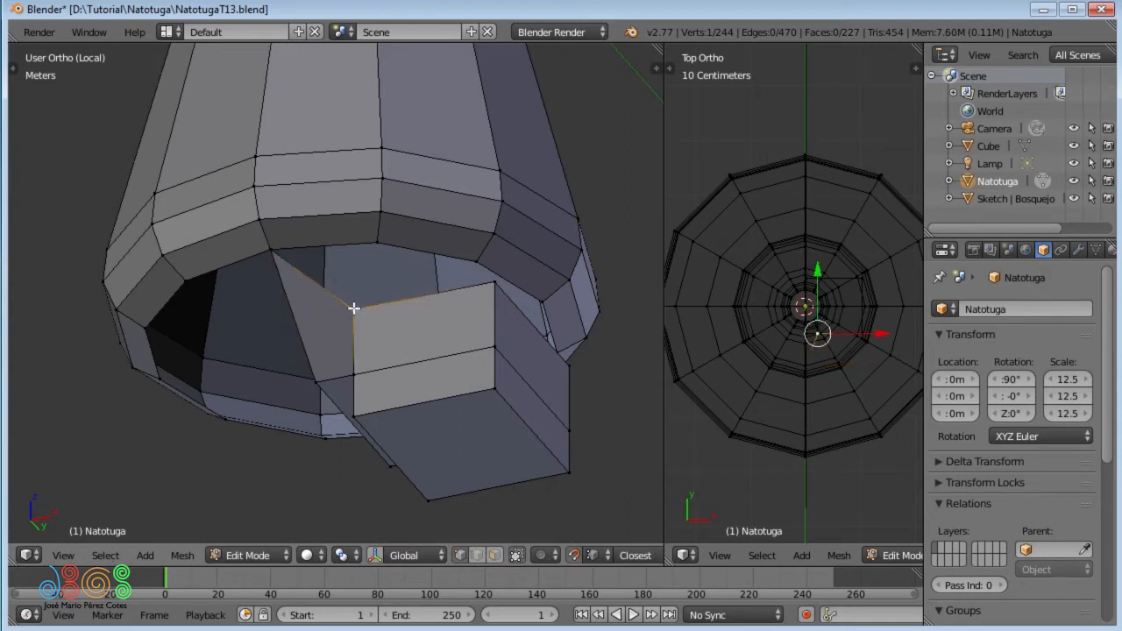
key("g")
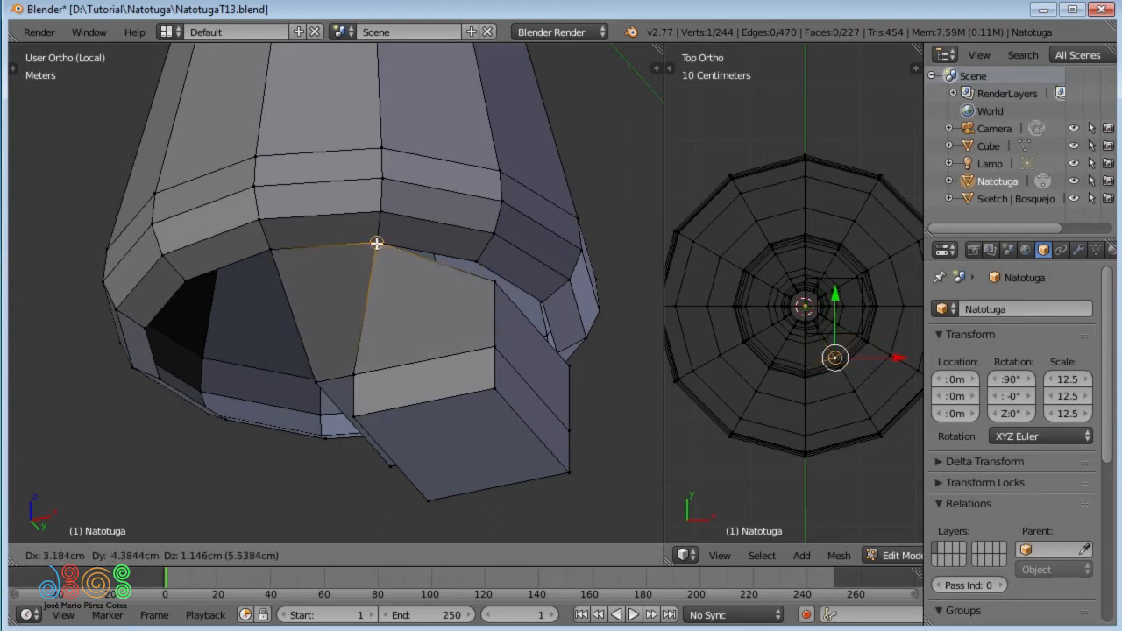
left_click(376, 243)
right_click(495, 282)
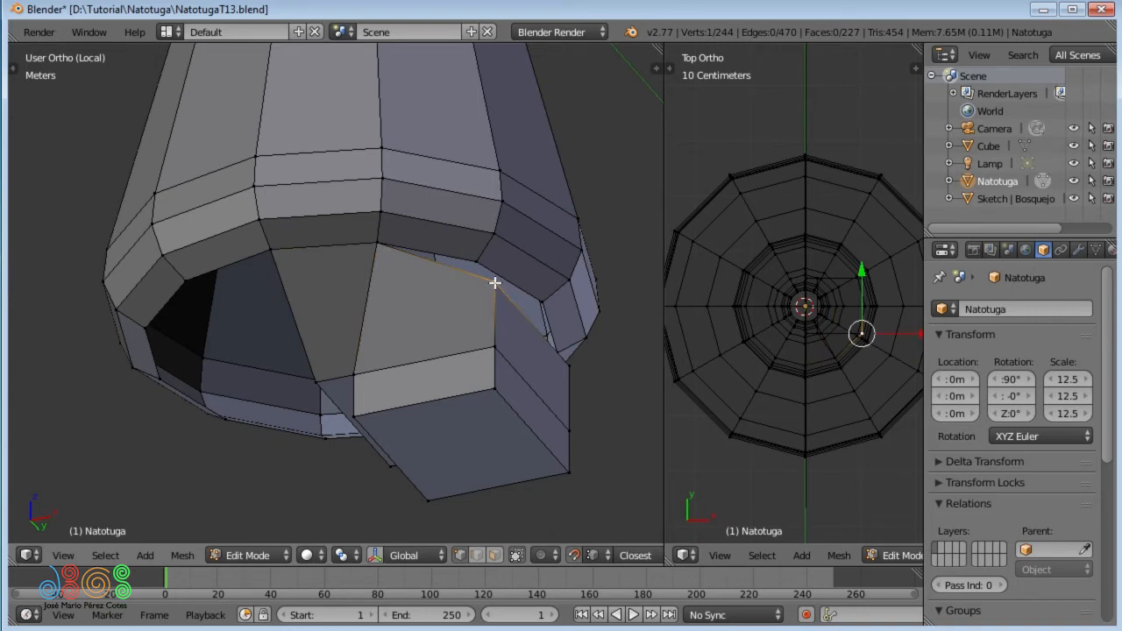
key("g")
left_click(477, 261)
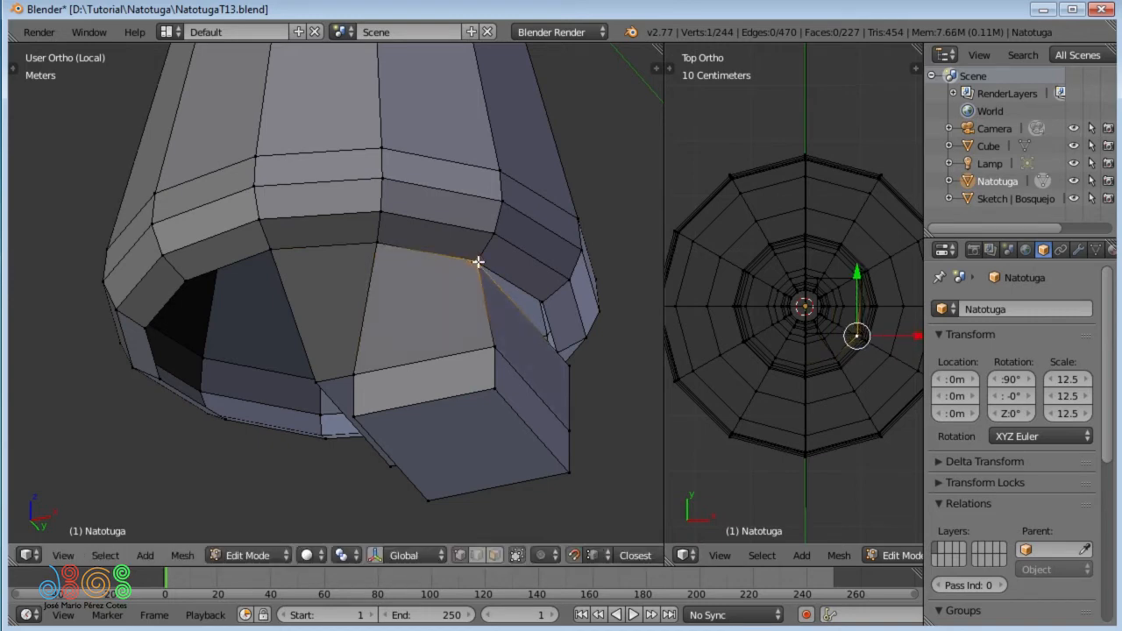
Step: Snap the three upper vertices on the back side of the leg block to the matching hip rim vertices
middle_click_drag(546, 295, 412, 239)
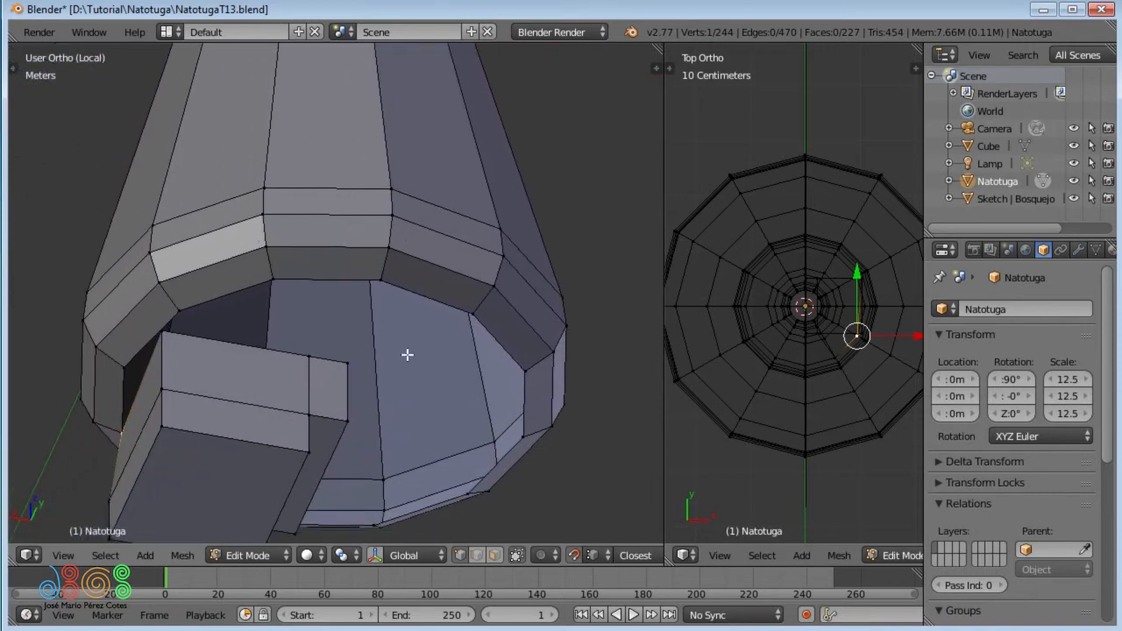
right_click(345, 365)
key("g")
left_click(372, 292)
right_click(311, 354)
key("g")
left_click(274, 281)
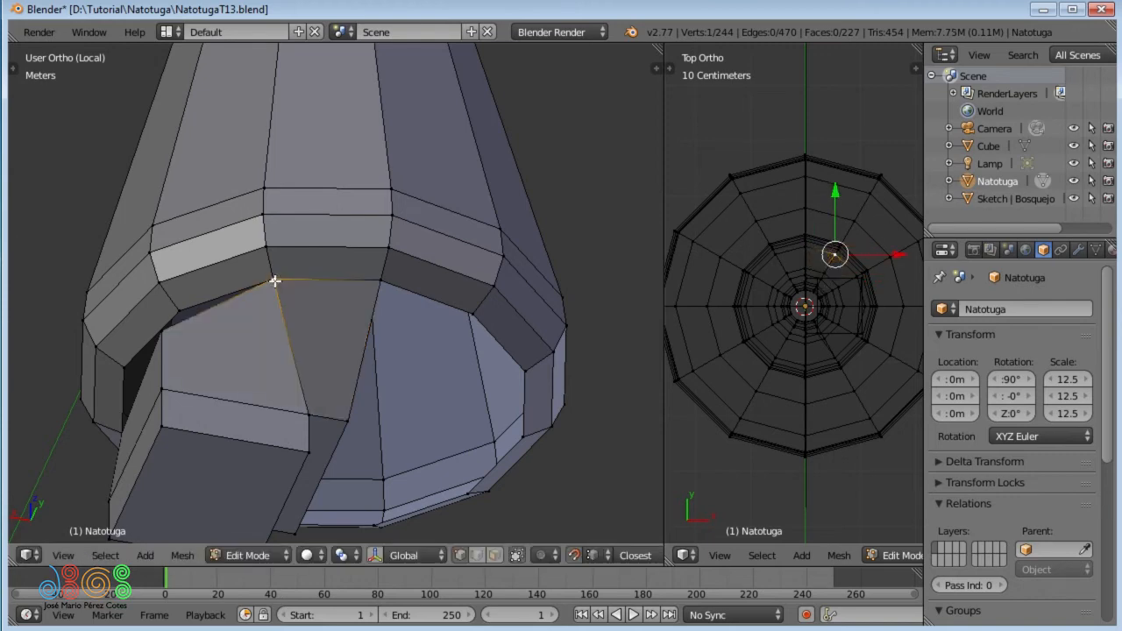
right_click(163, 326)
key("g")
left_click(178, 312)
Step: Add a centred loop cut down the leg block's outer side and snap its upper outer vertex to the hip rim
middle_click_drag(175, 323, 350, 308)
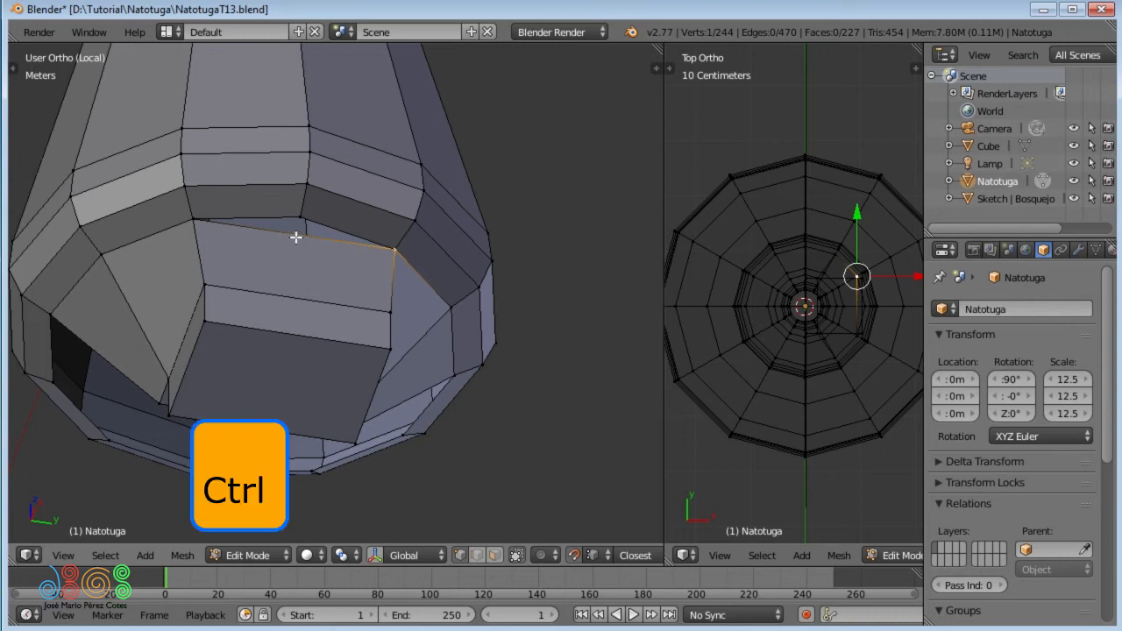
key("ctrl+r")
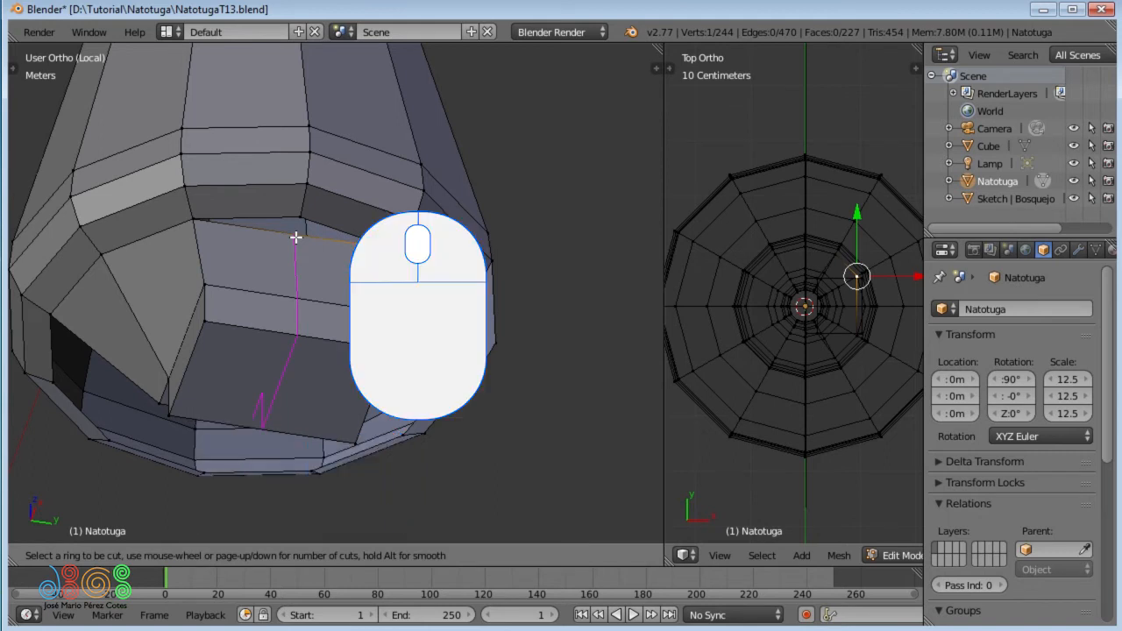
left_click(297, 237)
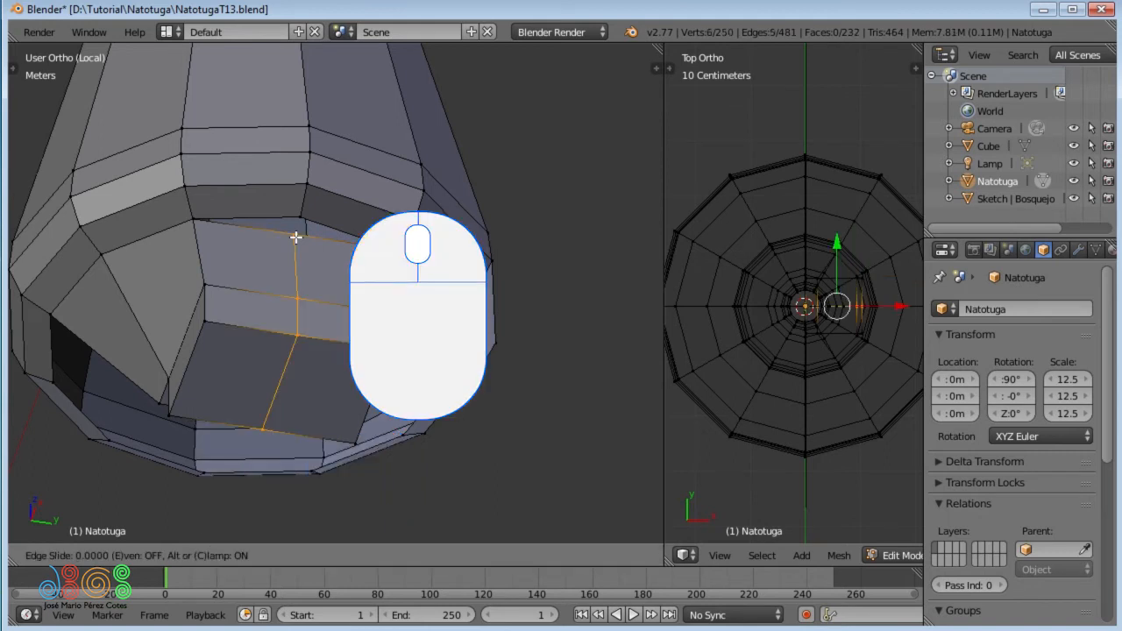
left_click(297, 236)
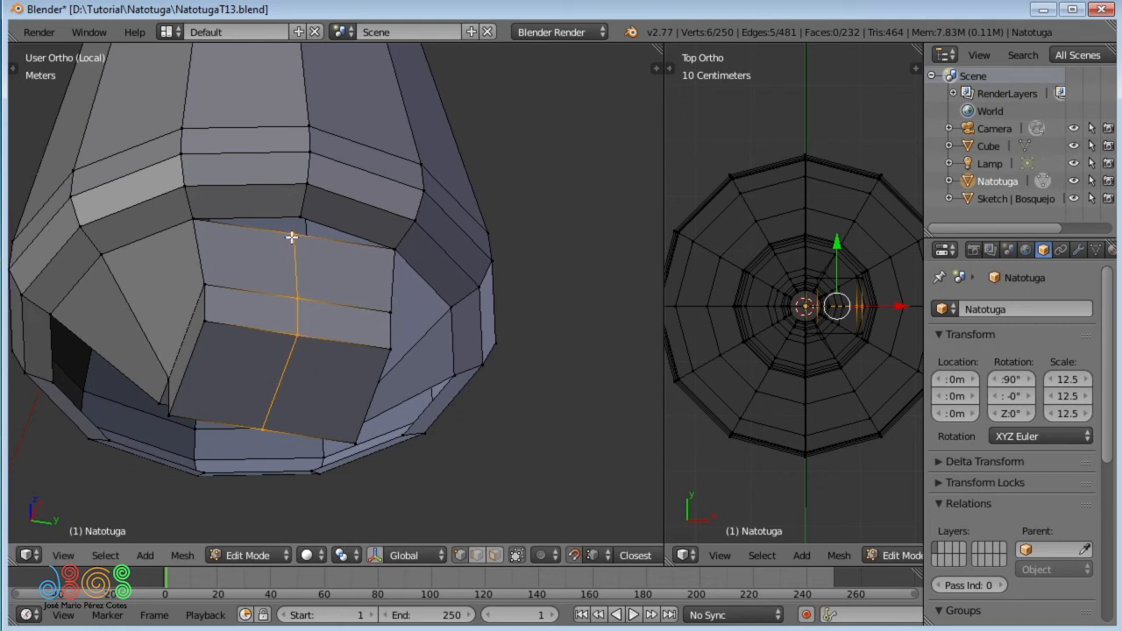
right_click(294, 235)
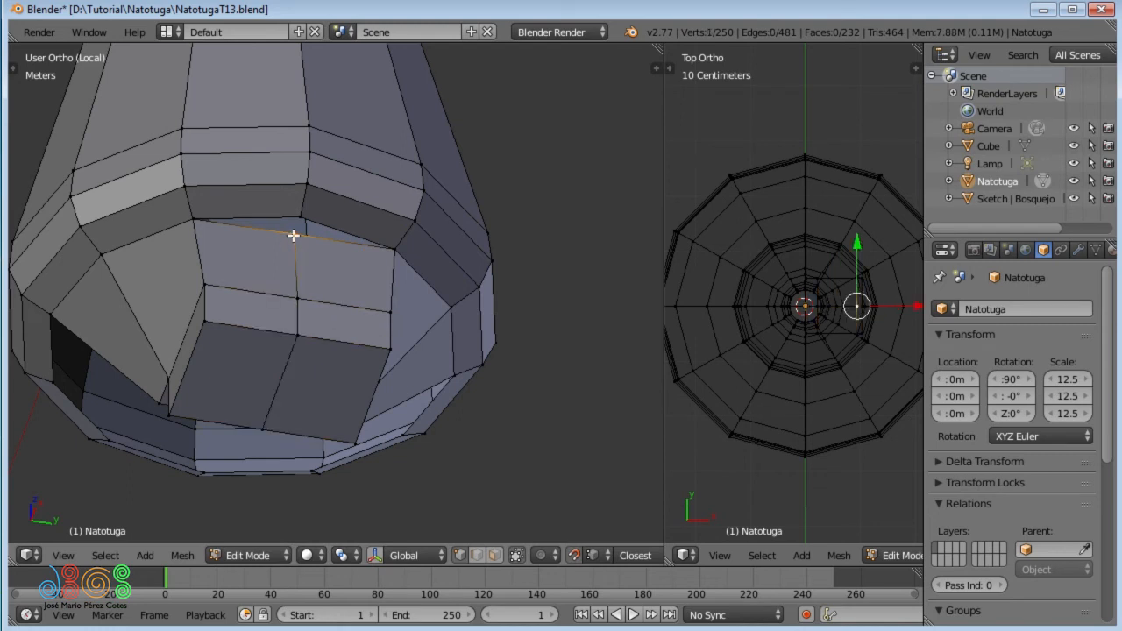
key("g")
left_click(297, 224)
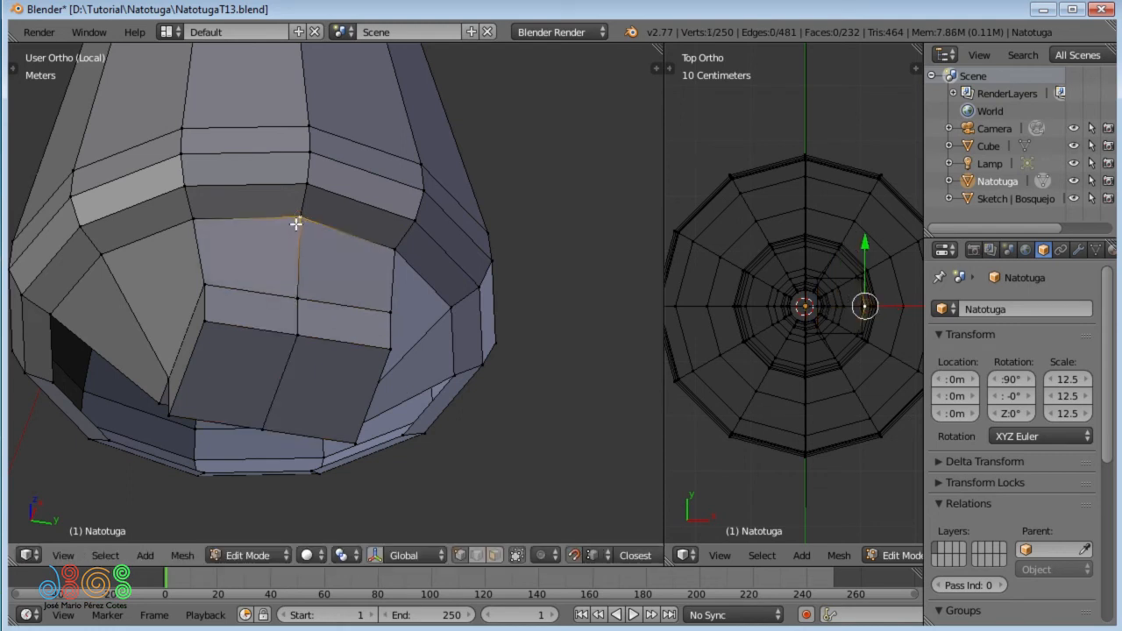
Step: Turn off snapping and set the snap element back to Increment
middle_click_drag(233, 243, 331, 269)
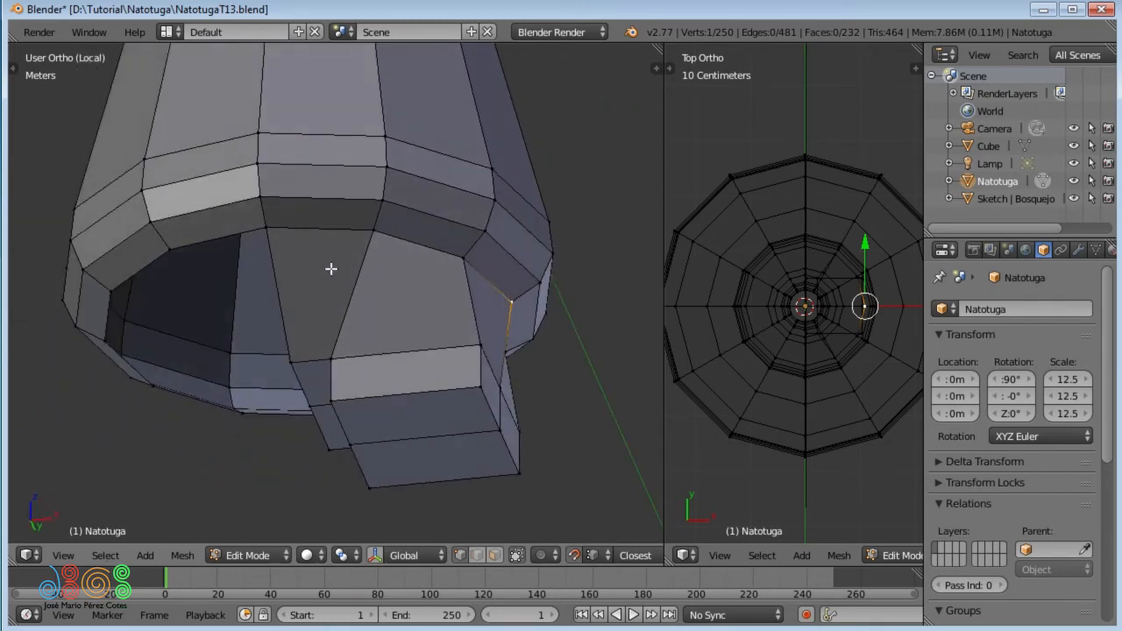
key("shift")
key("shift+Tab")
key("ctrl+shift+Tab")
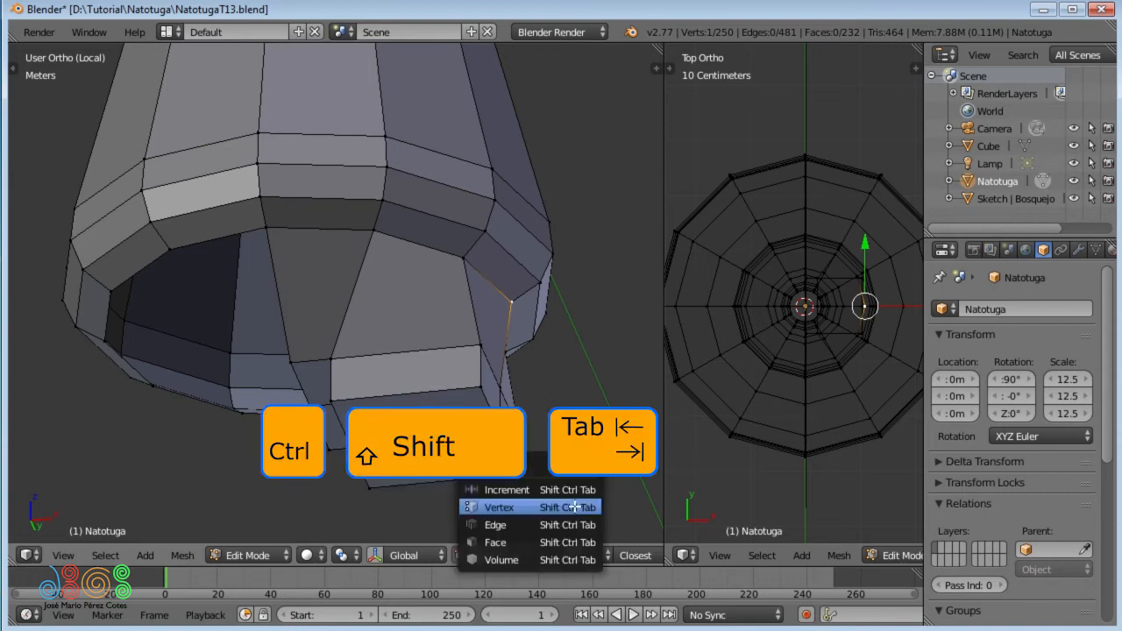
left_click(526, 488)
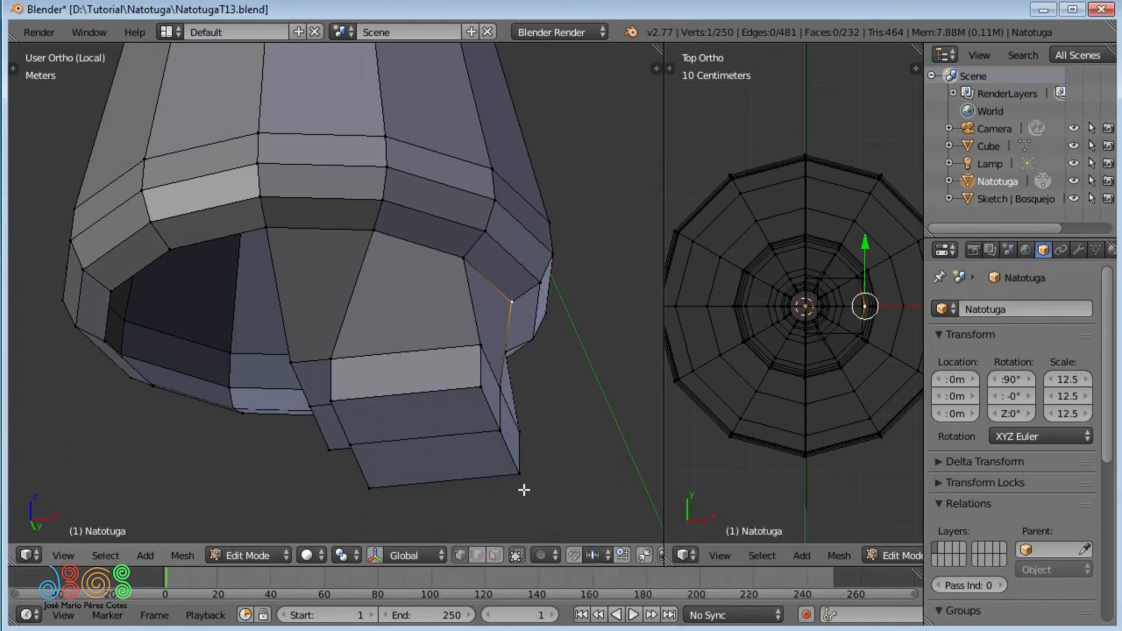
right_click(266, 232)
key("g")
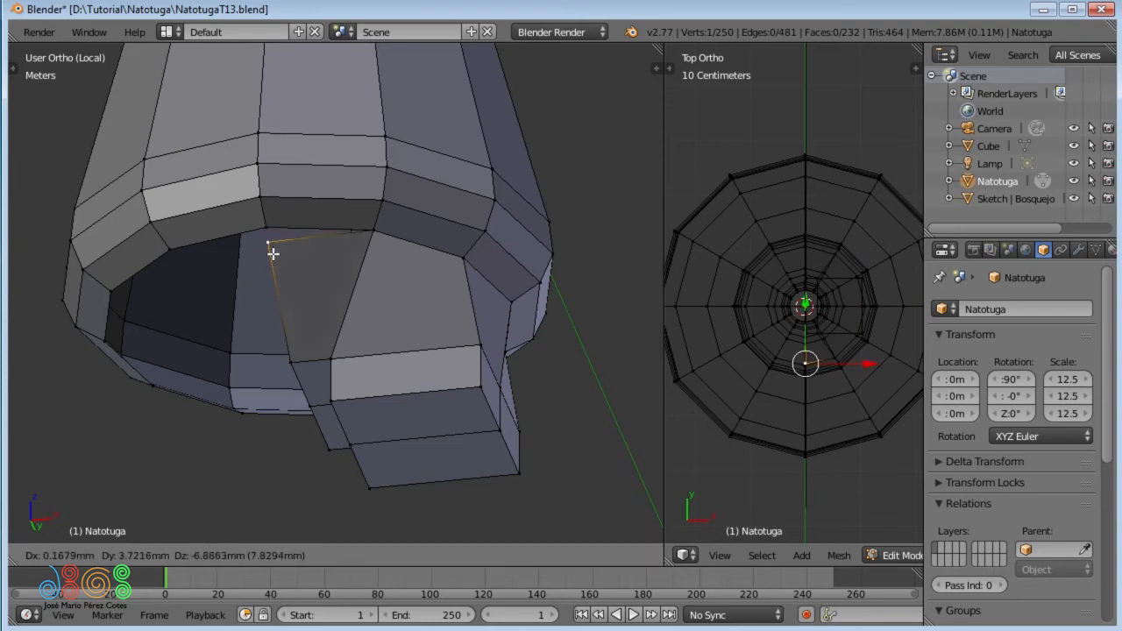
key("Escape")
right_click(377, 234)
key("g")
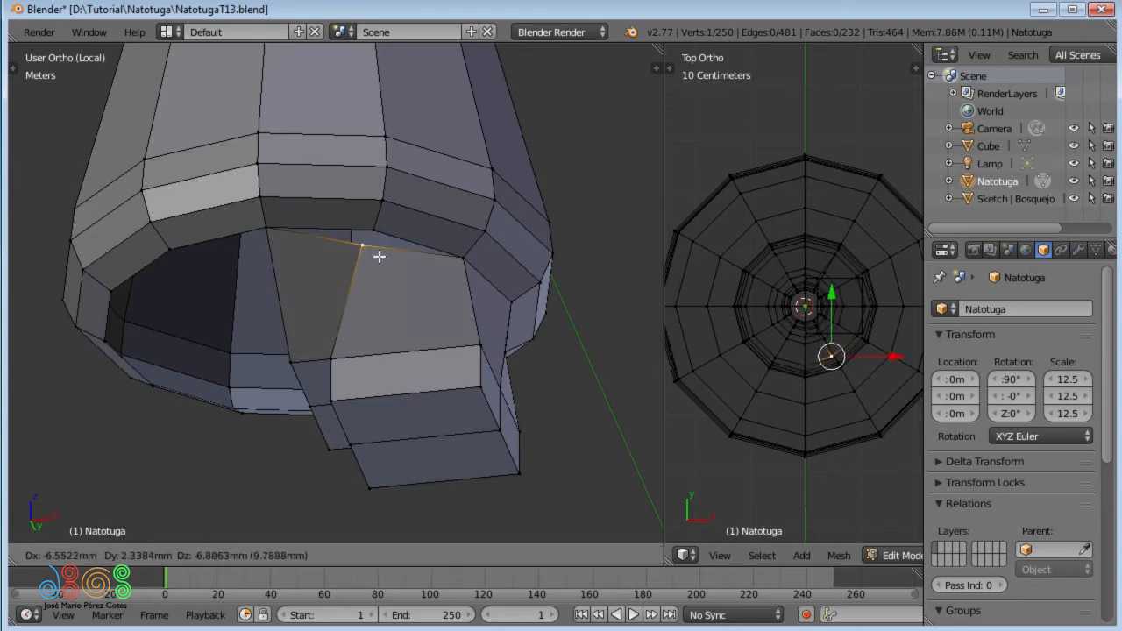
key("Escape")
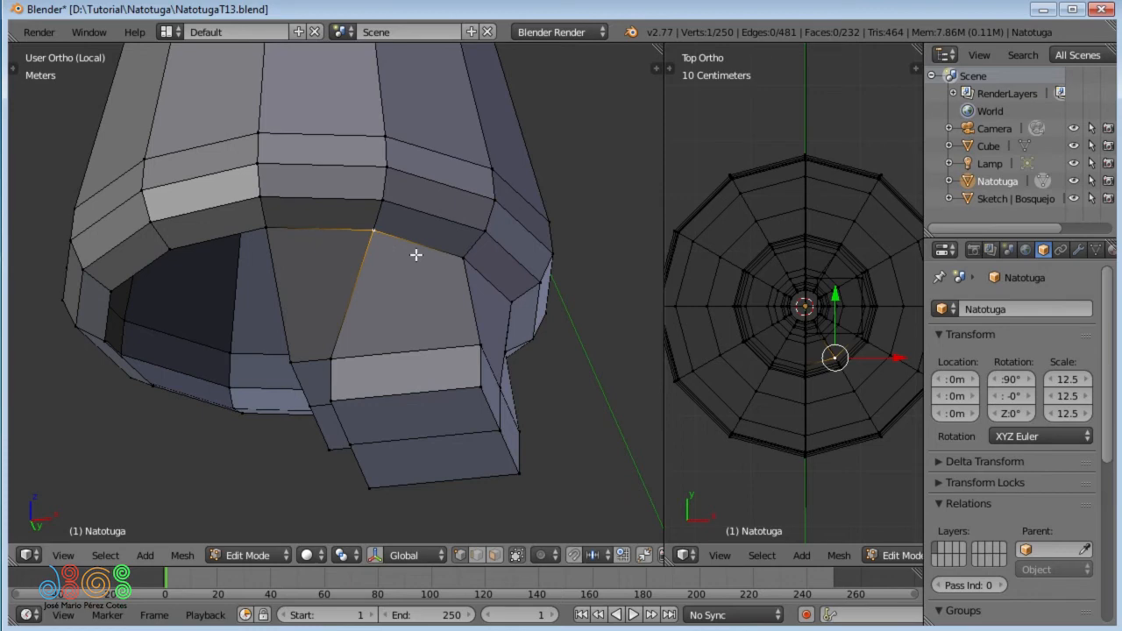
Step: Select the whole mesh, remove its doubled vertices with a 0.1 mm merge distance, and show the operation's settings
key("a")
key("a")
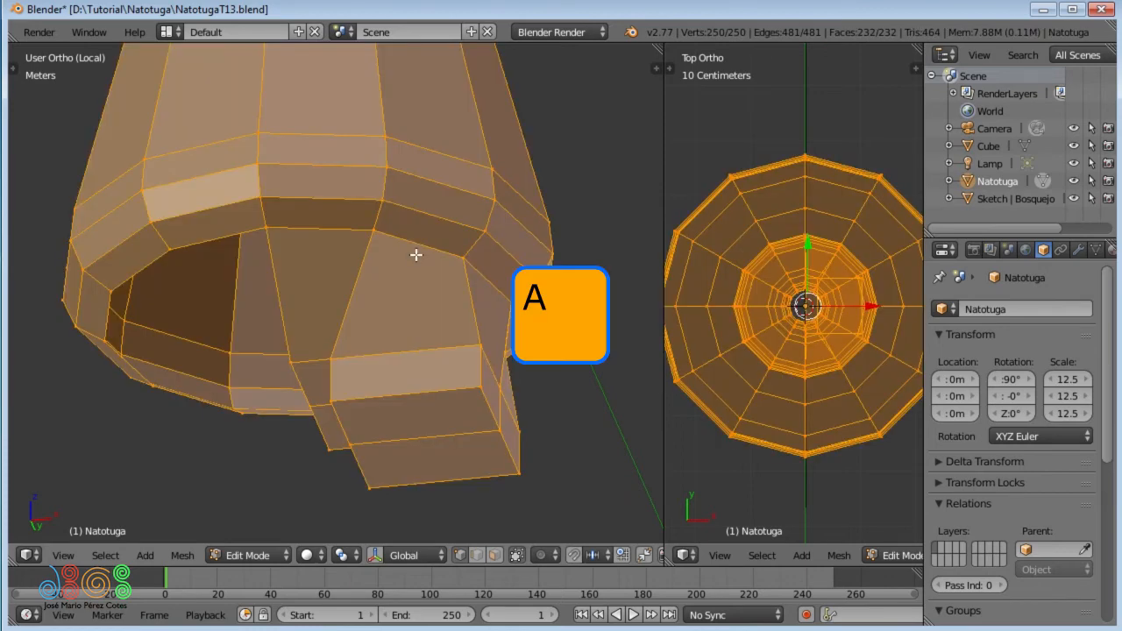
key("w")
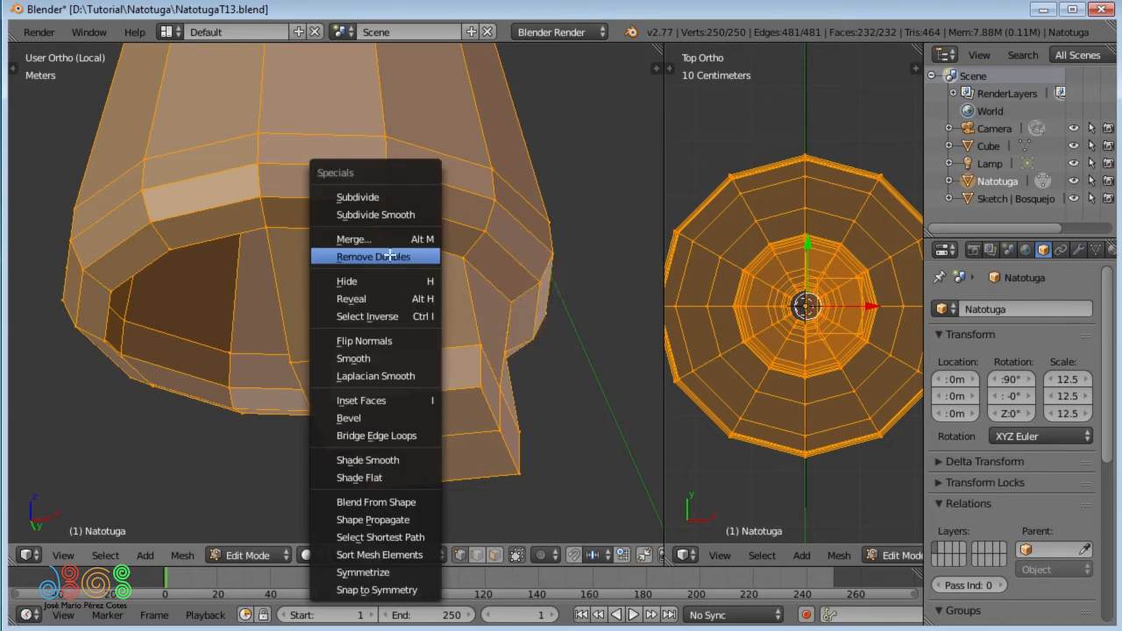
left_click(390, 256)
key("F6")
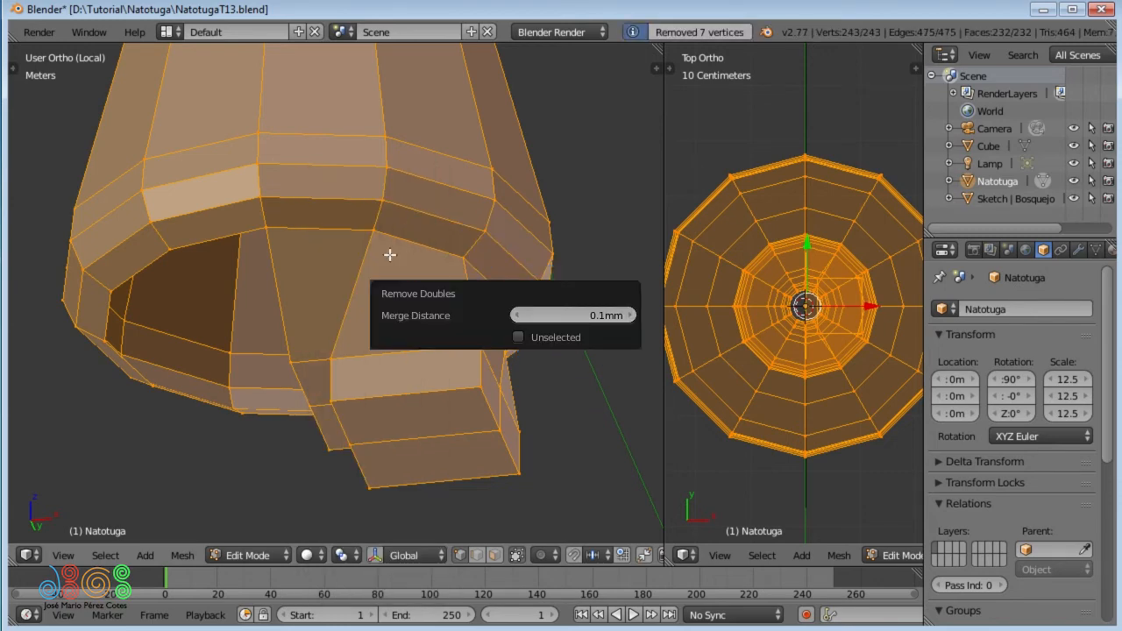
Step: Close the merge settings, select the hip rim edge loop and test-move it to check that the leg block is attached, leaving it unmoved
key("Escape")
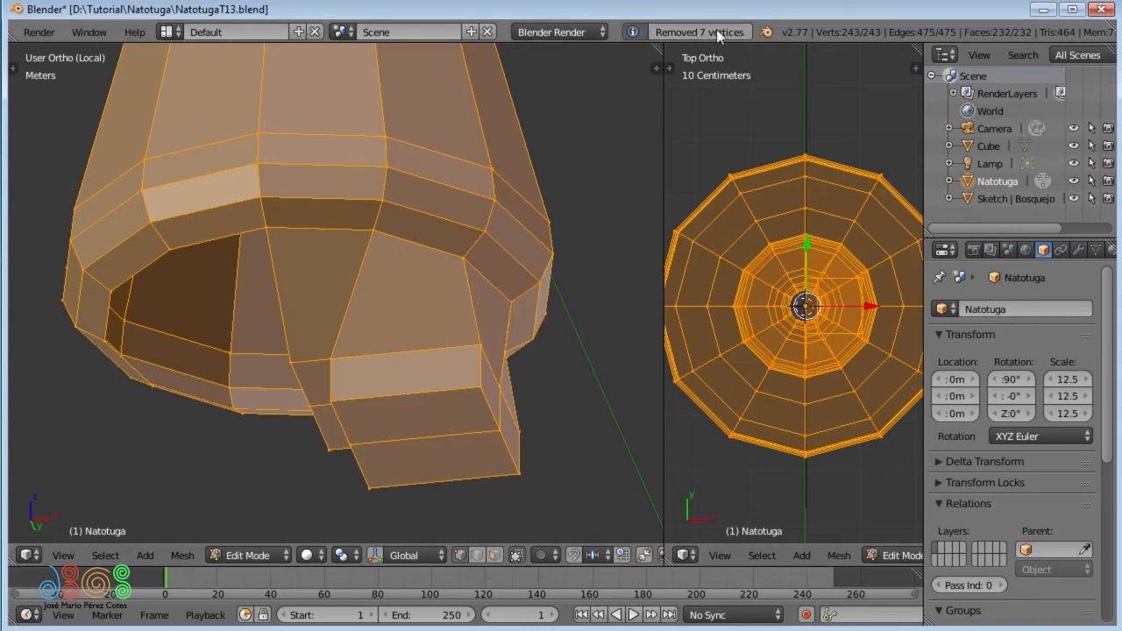
right_click(395, 238, "alt")
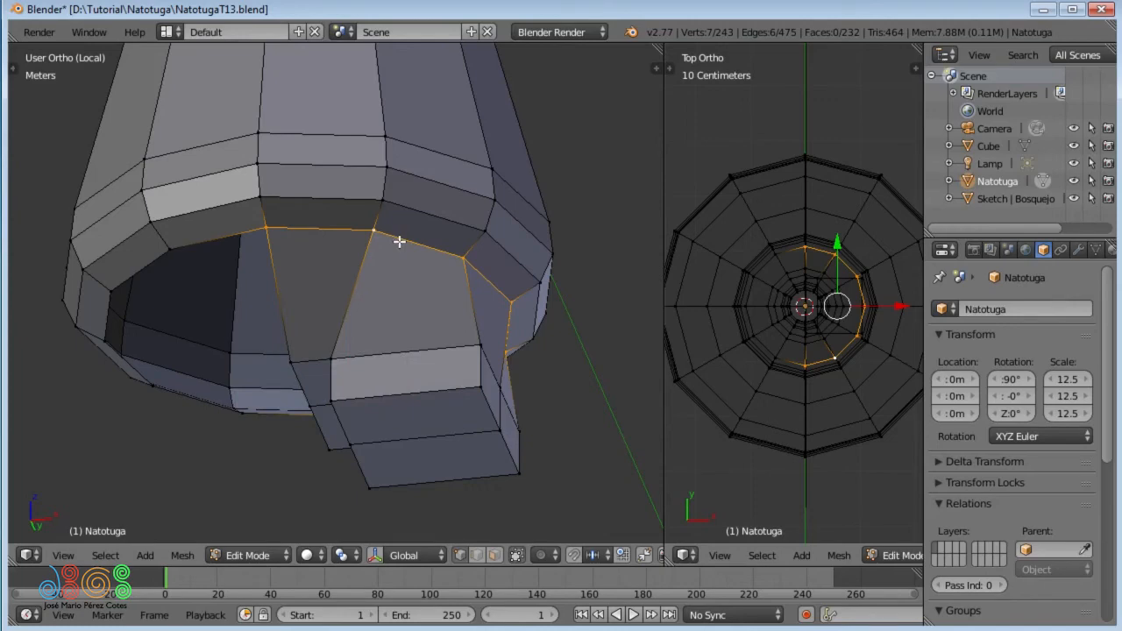
middle_click_drag(399, 241, 301, 268)
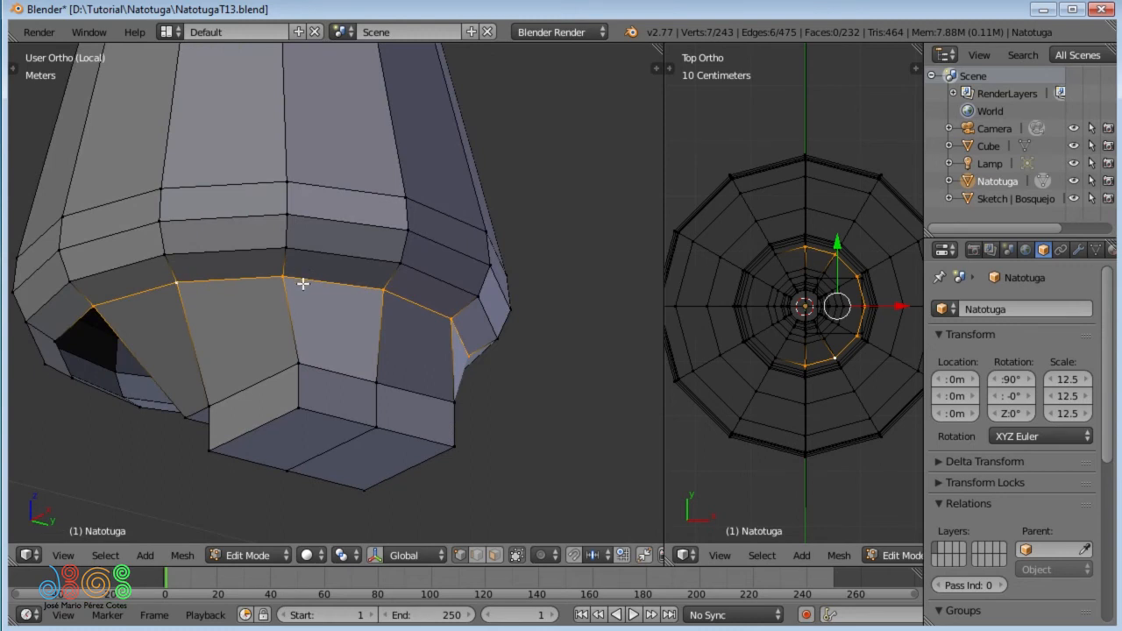
key("g")
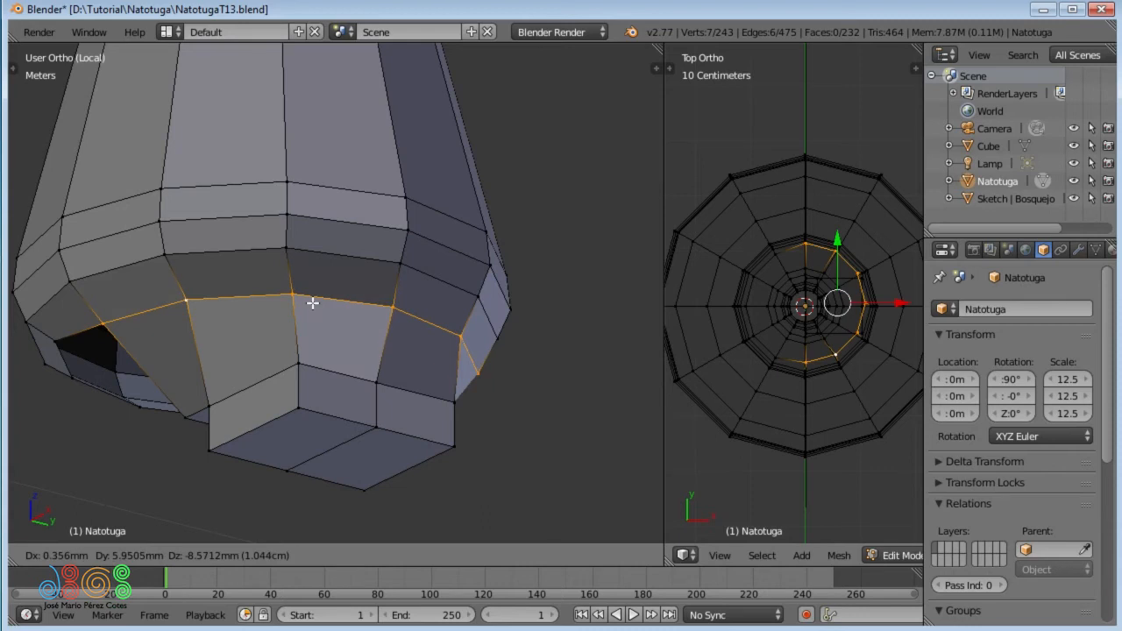
right_click(312, 303)
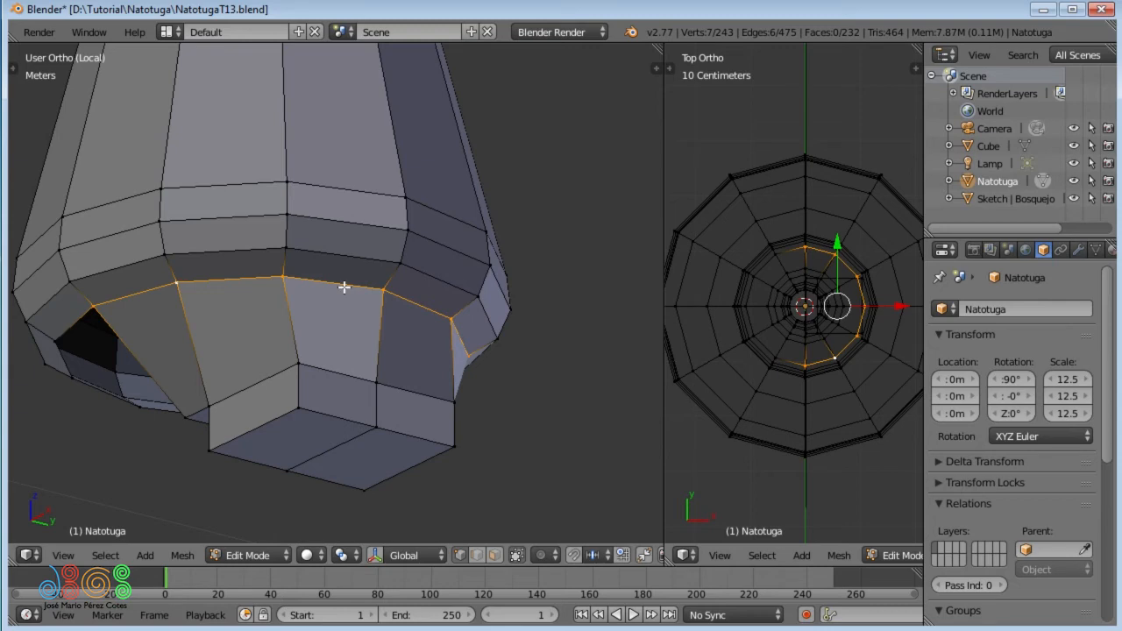
Step: Undo the doubles removal, the loop cut and the vertex snapping until the leg block is detached from the hip rim
key("ctrl+z")
key("ctrl+z")
key("ctrl+z")
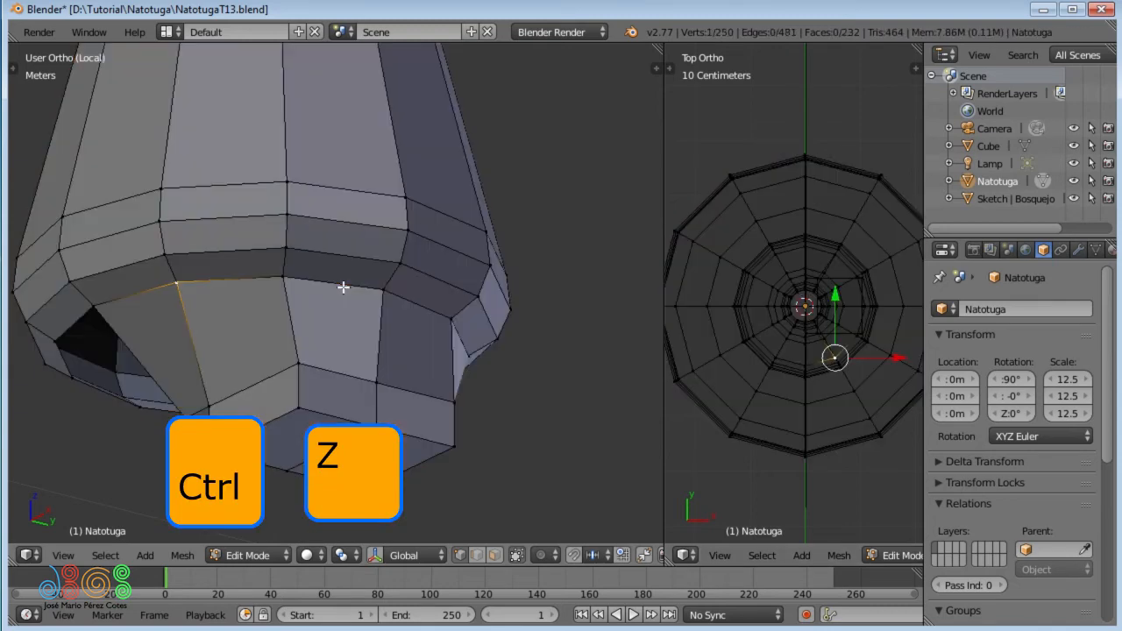
key("ctrl+z")
key("ctrl+z")
key("ctrl+z")
key("ctrl+z")
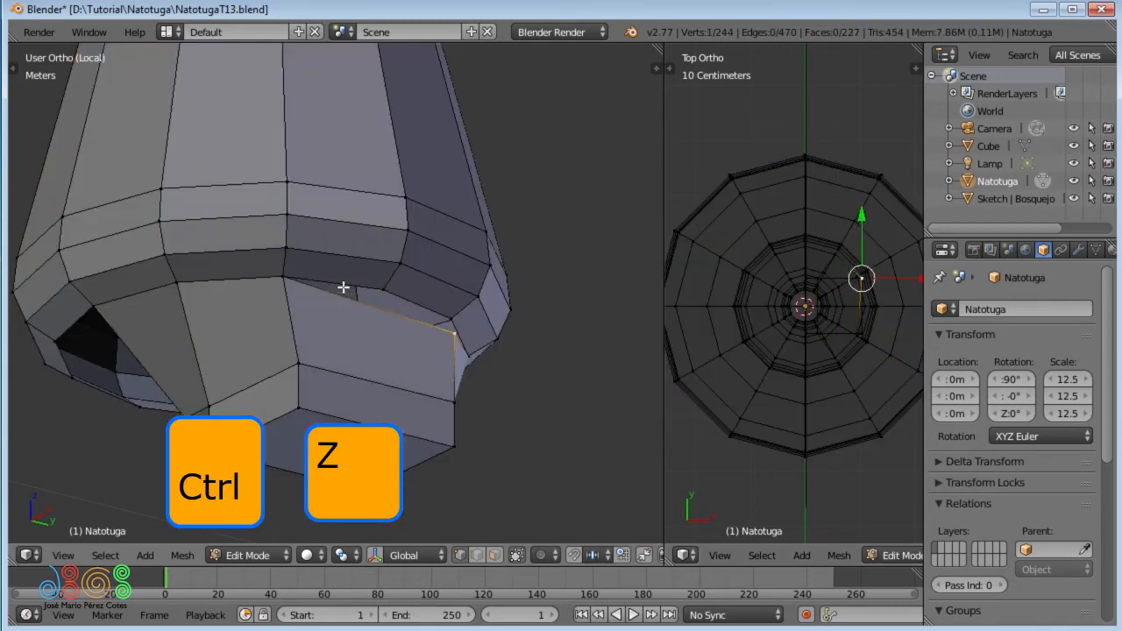
key("ctrl+z")
key("ctrl+z")
key("ctrl+z")
key("ctrl+z")
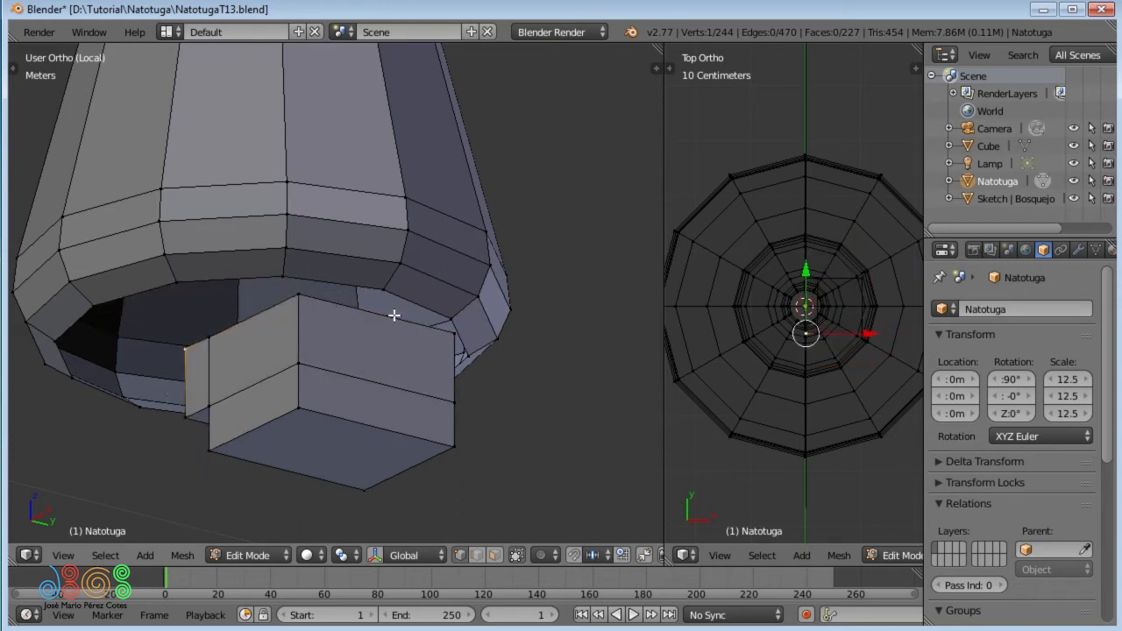
Step: Add a centred loop cut down the outer side of the leg block
key("ctrl")
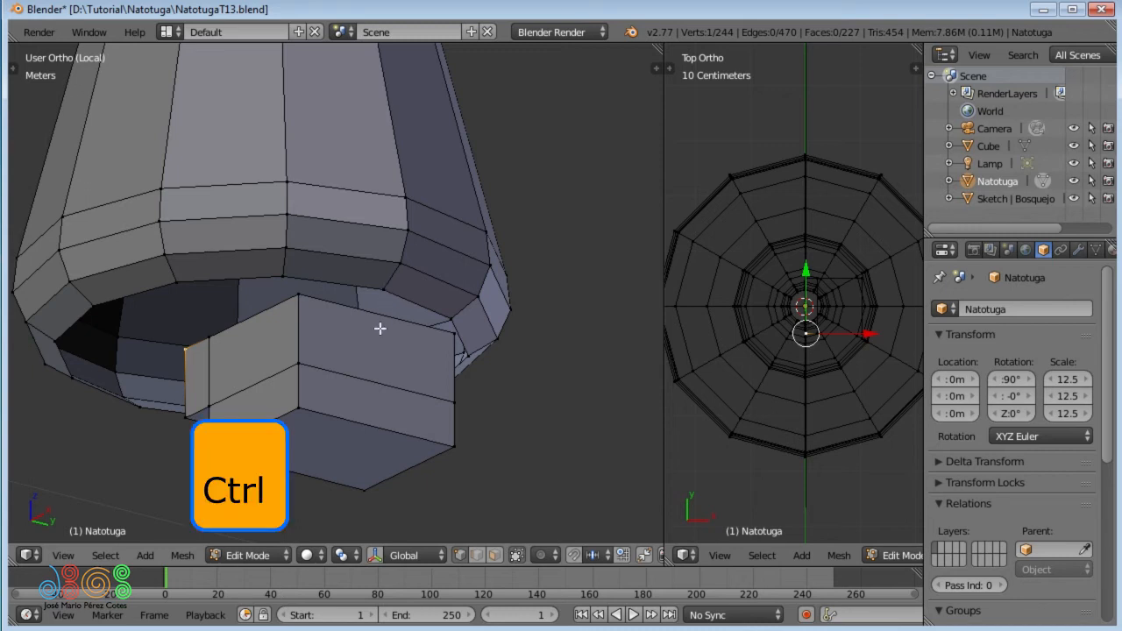
key("ctrl+r")
left_click(379, 326)
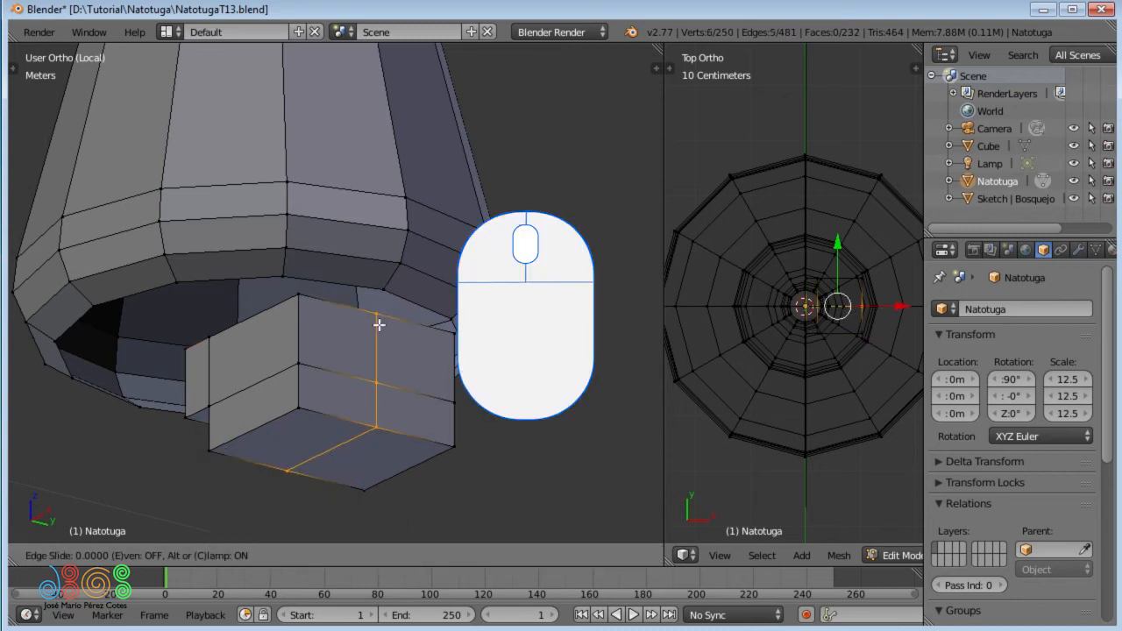
left_click(379, 325)
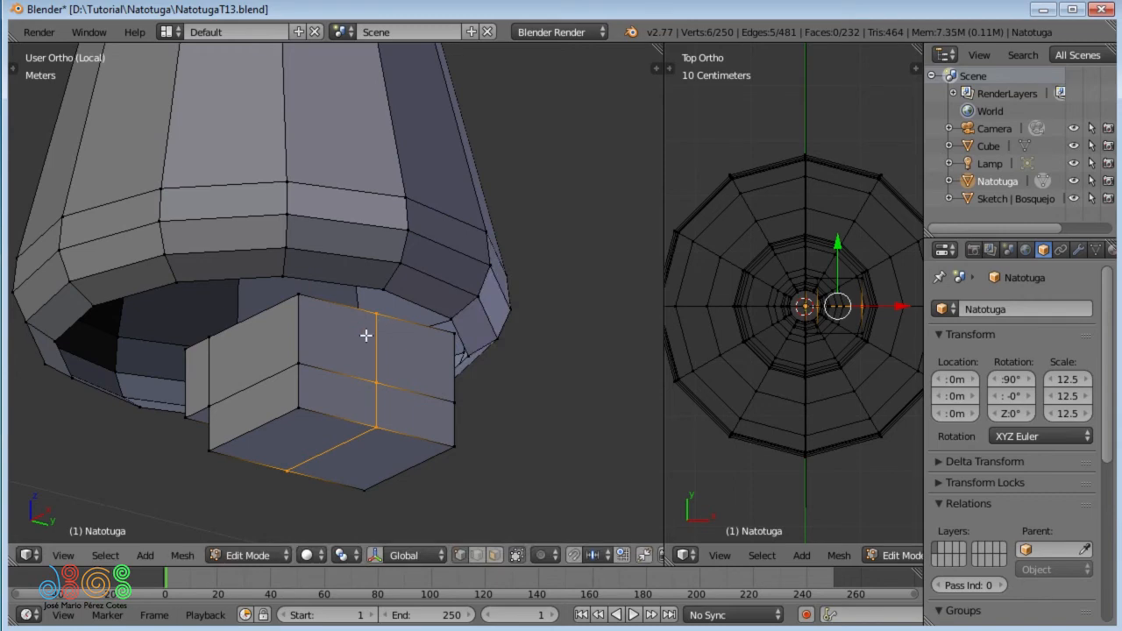
Step: Merge the leg block's inner upper front vertex into the centre front hip rim vertex using Merge At Last
middle_click_drag(286, 353, 388, 326)
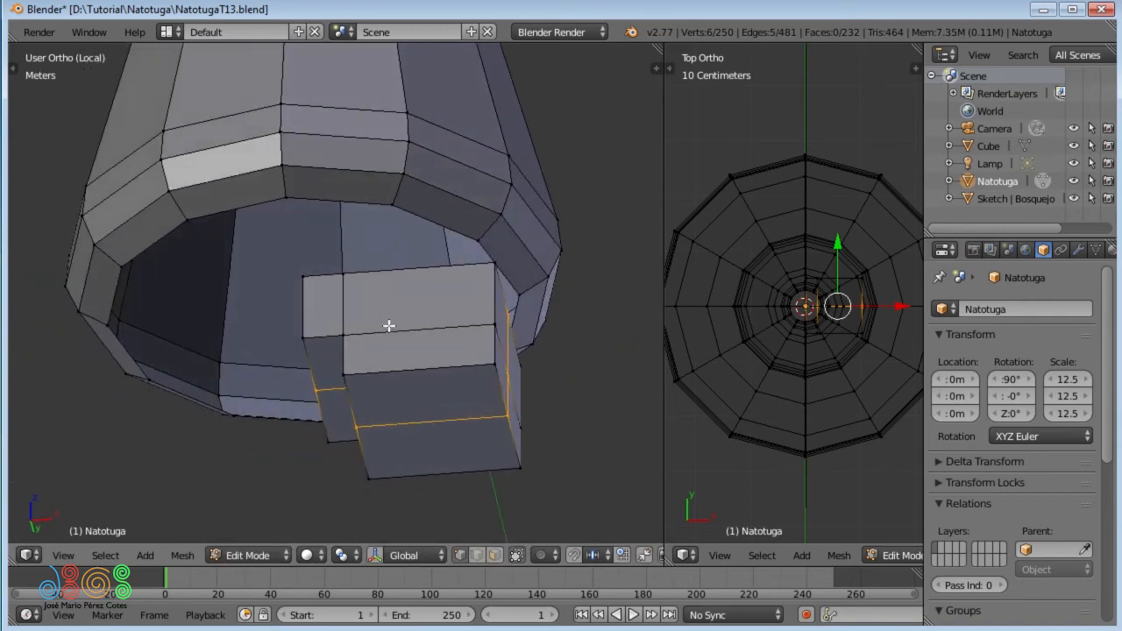
right_click(303, 275)
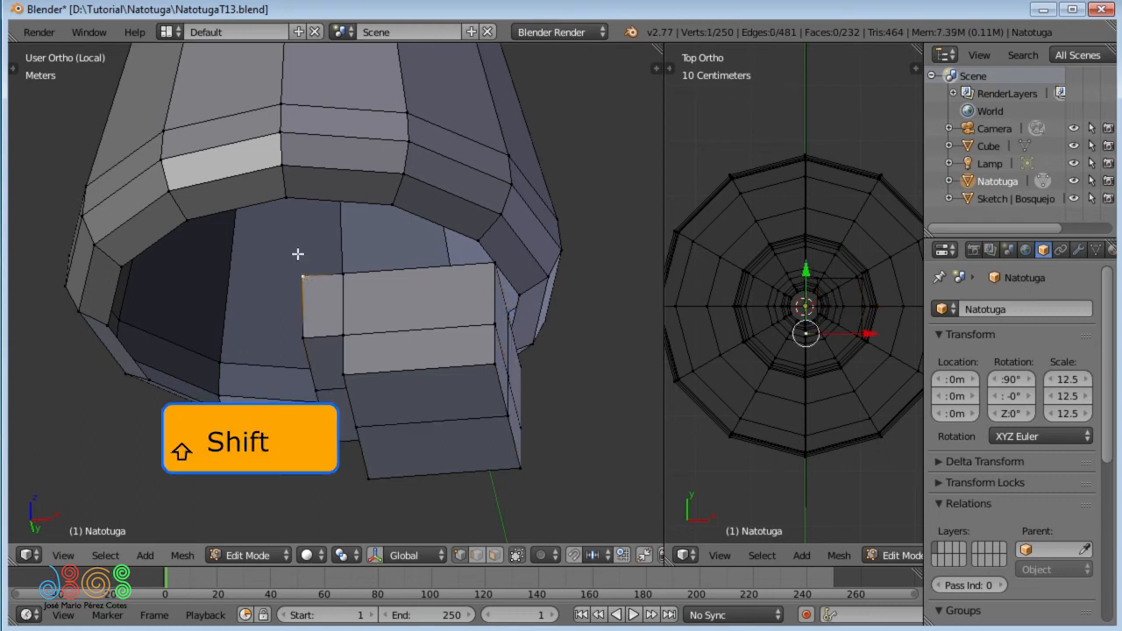
right_click(286, 198, "shift")
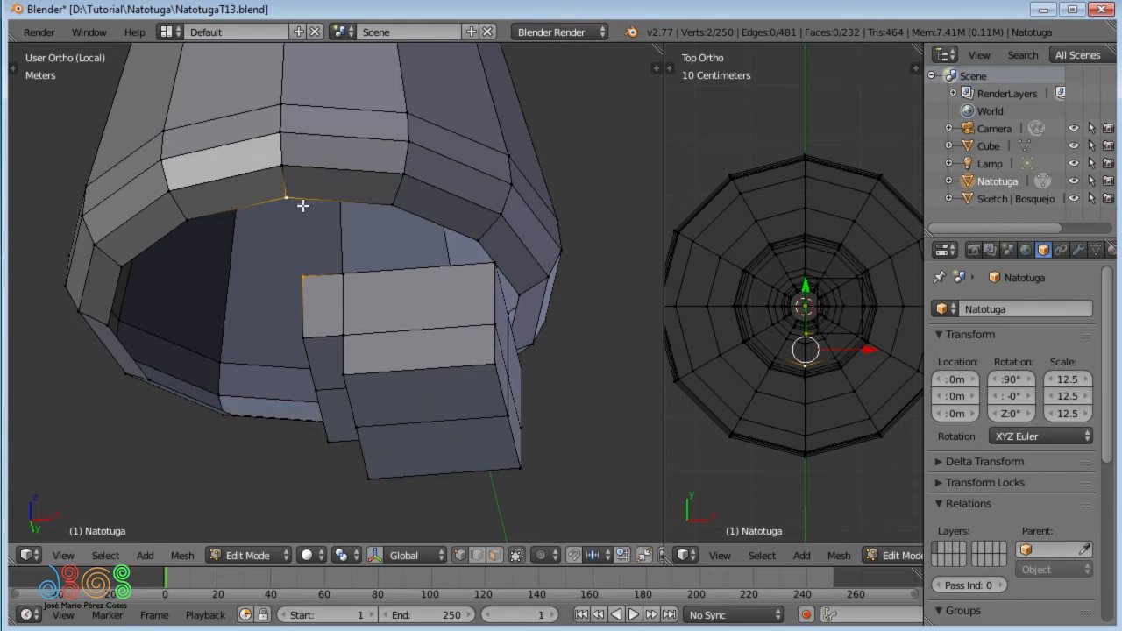
key("alt+m")
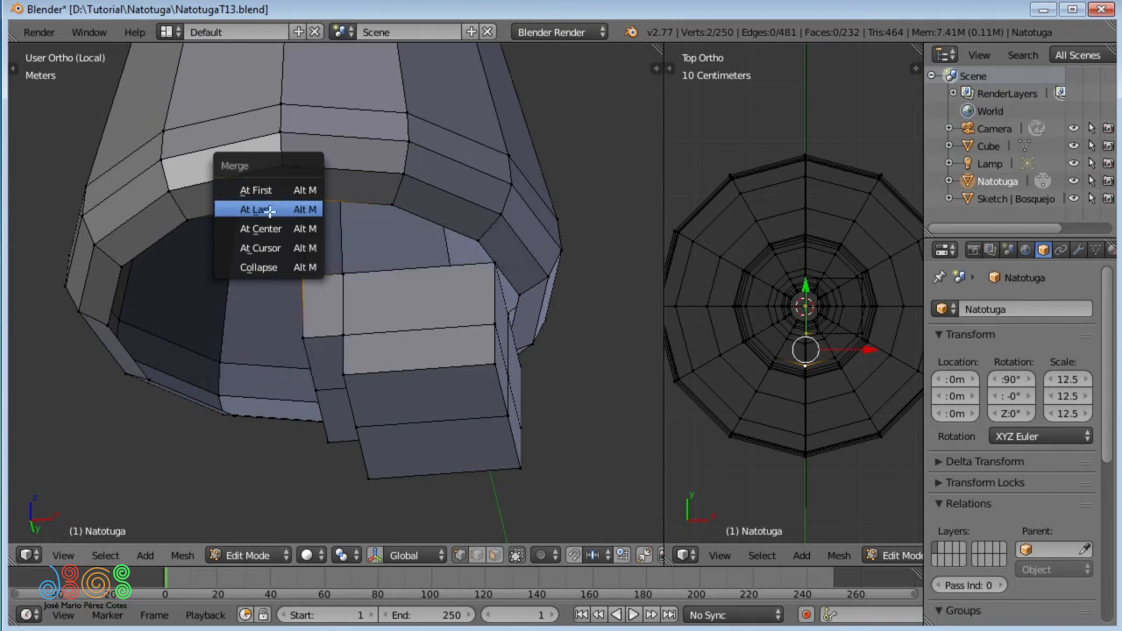
left_click(271, 211)
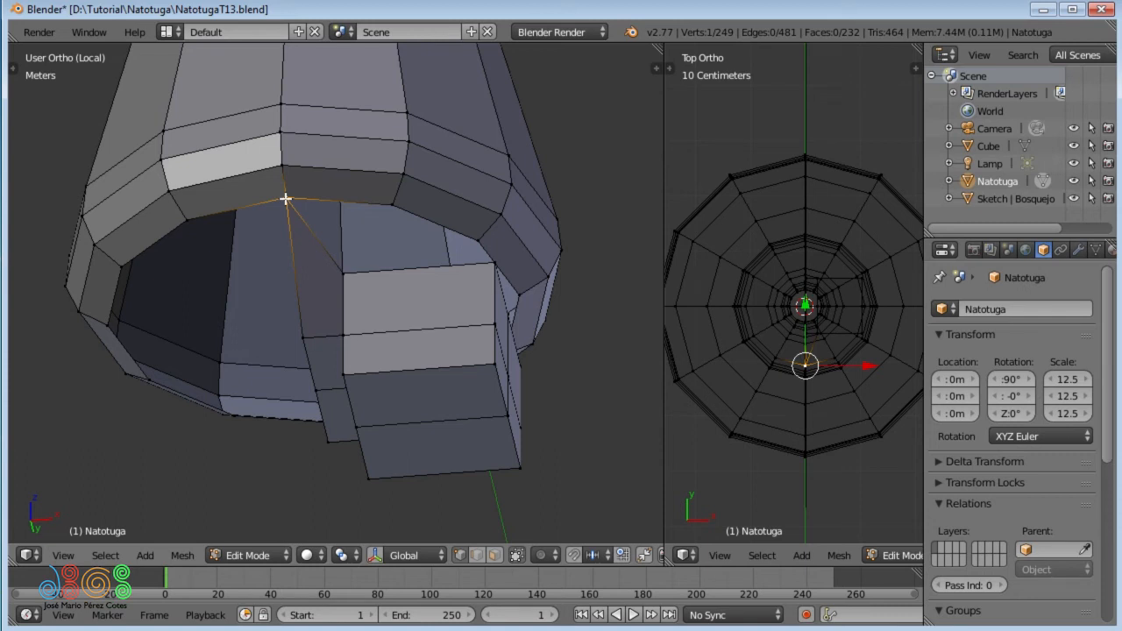
Step: Merge the other two upper front vertices and the loop cut's upper outer vertex into their matching hip rim vertices, at last
right_click(342, 273)
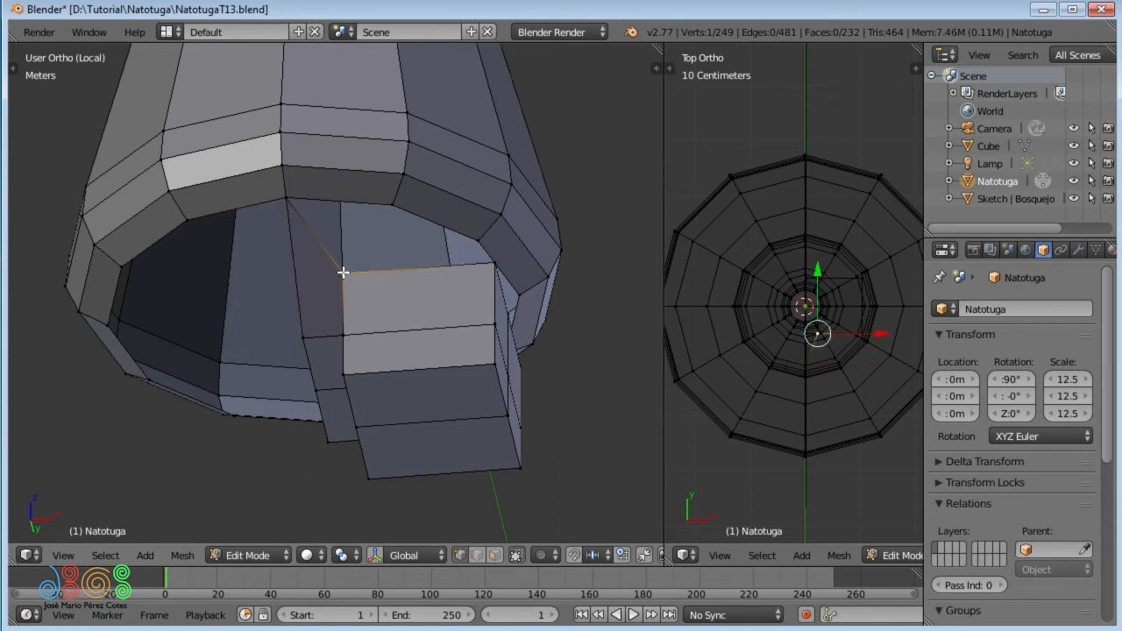
right_click(393, 204, "shift")
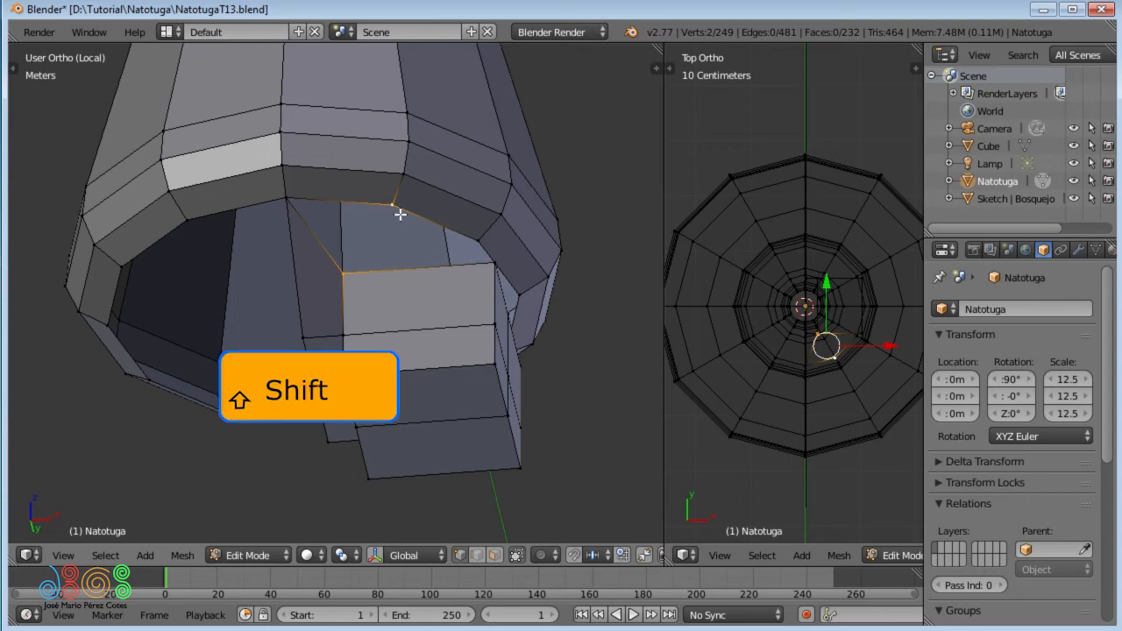
key("shift+r")
middle_click_drag(420, 228, 346, 231)
right_click(348, 235)
right_click(334, 220, "shift")
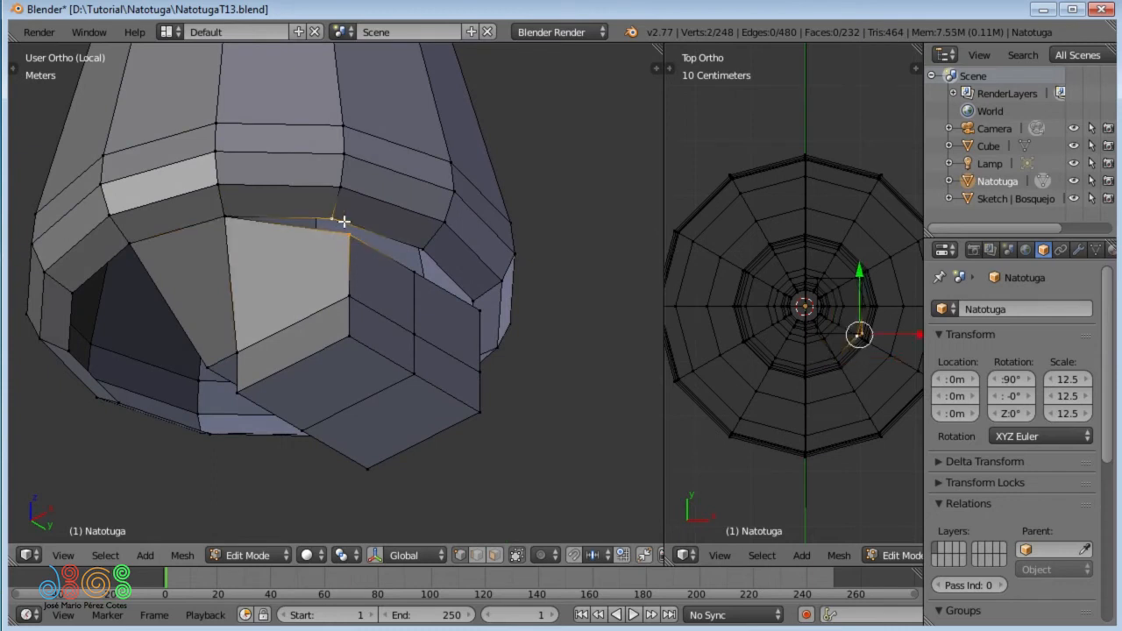
key("shift+r")
right_click(416, 268)
right_click(425, 248, "shift")
key("shift+r")
Step: Merge the three upper back vertices of the leg block into the matching hip rim vertices, at last
middle_click_drag(440, 276, 175, 265)
right_click(352, 361)
right_click(388, 285, "shift")
key("shift+r")
right_click(313, 354)
right_click(282, 281, "shift")
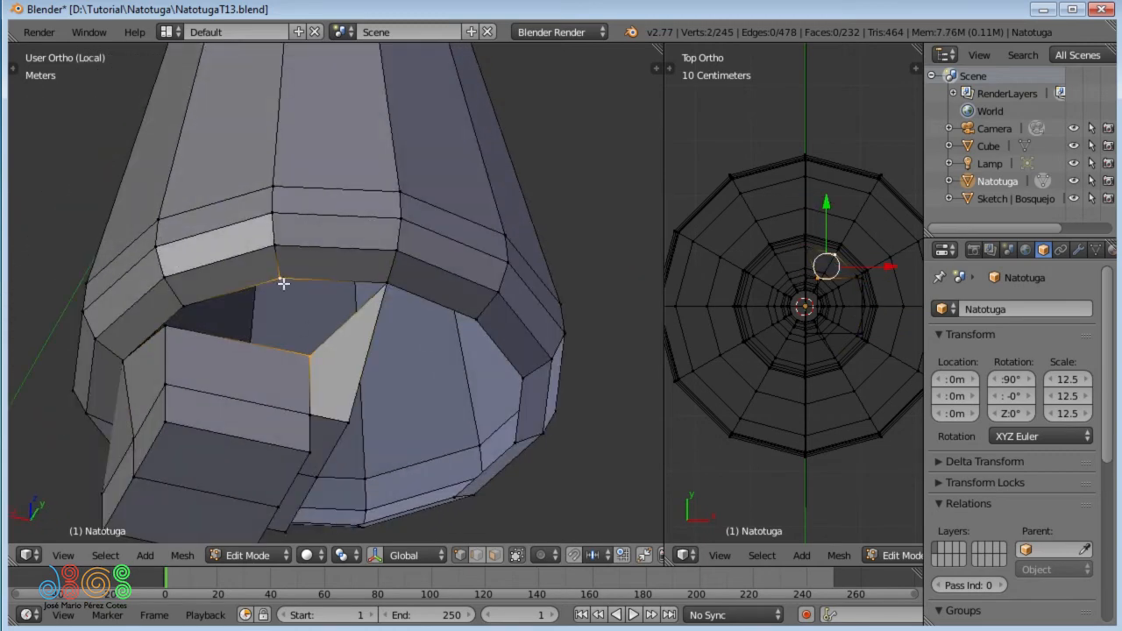
key("shift+r")
right_click(175, 326)
right_click(181, 304, "shift")
key("shift+r")
Step: Select the merged hip rim edge loop and test-move it to check the joined vertices, leaving it unmoved
middle_click_drag(141, 331, 228, 325)
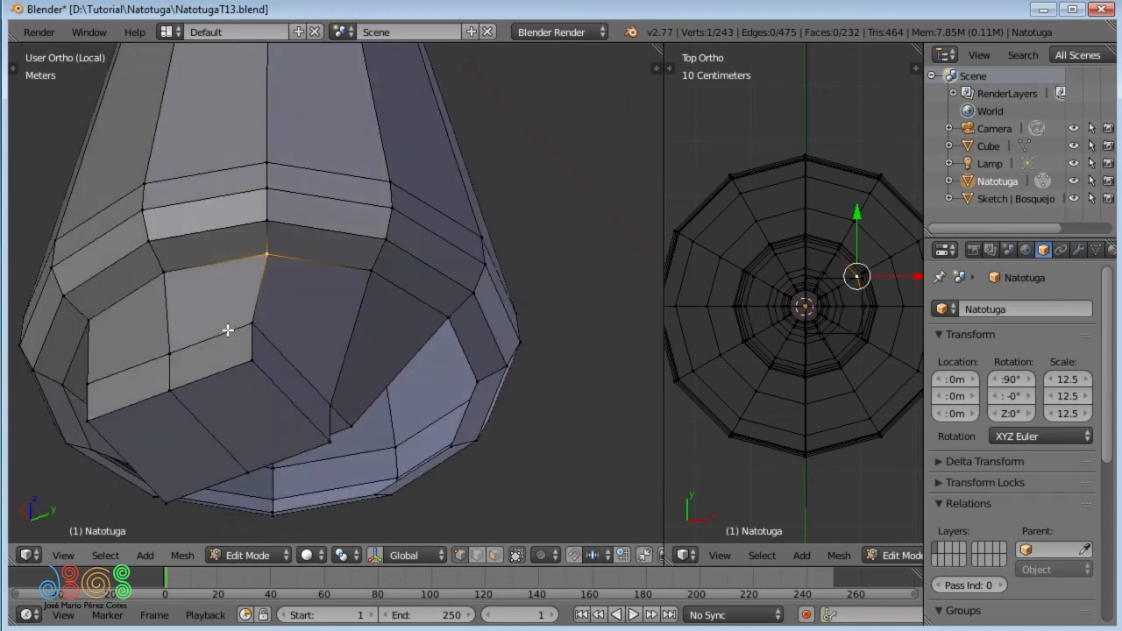
right_click(220, 262, "alt")
middle_click_drag(225, 278, 337, 315)
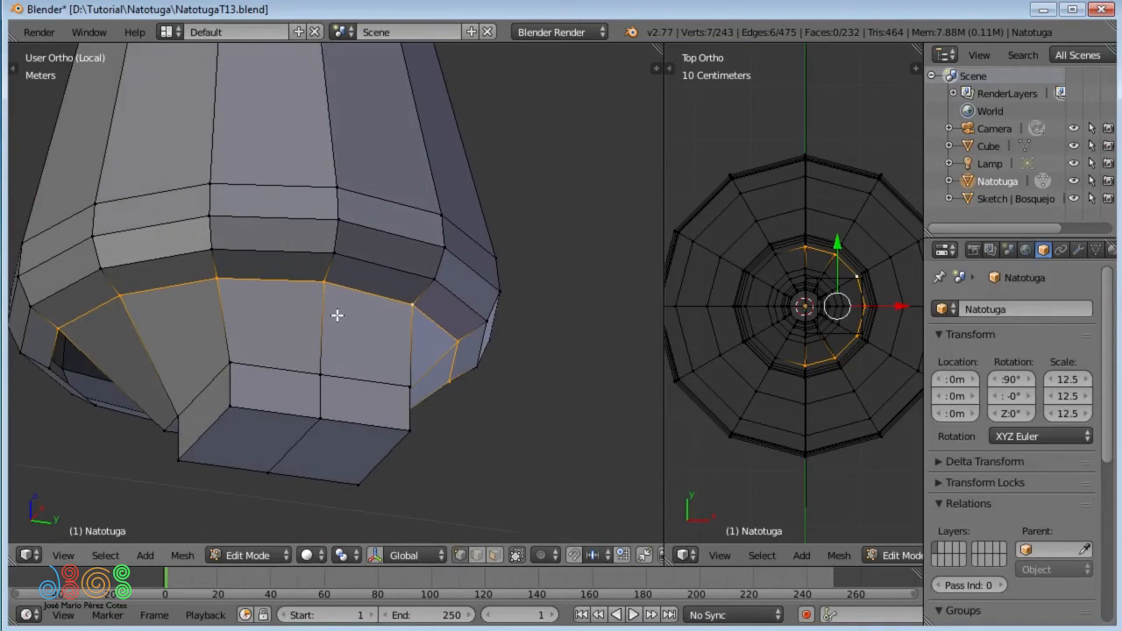
key("g")
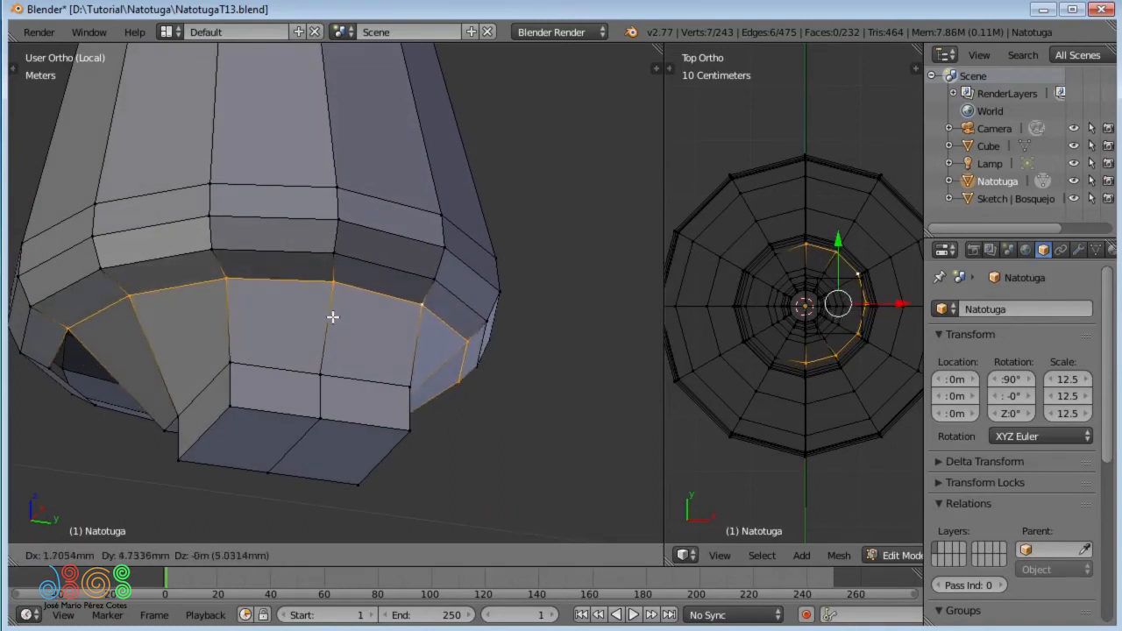
right_click(339, 337)
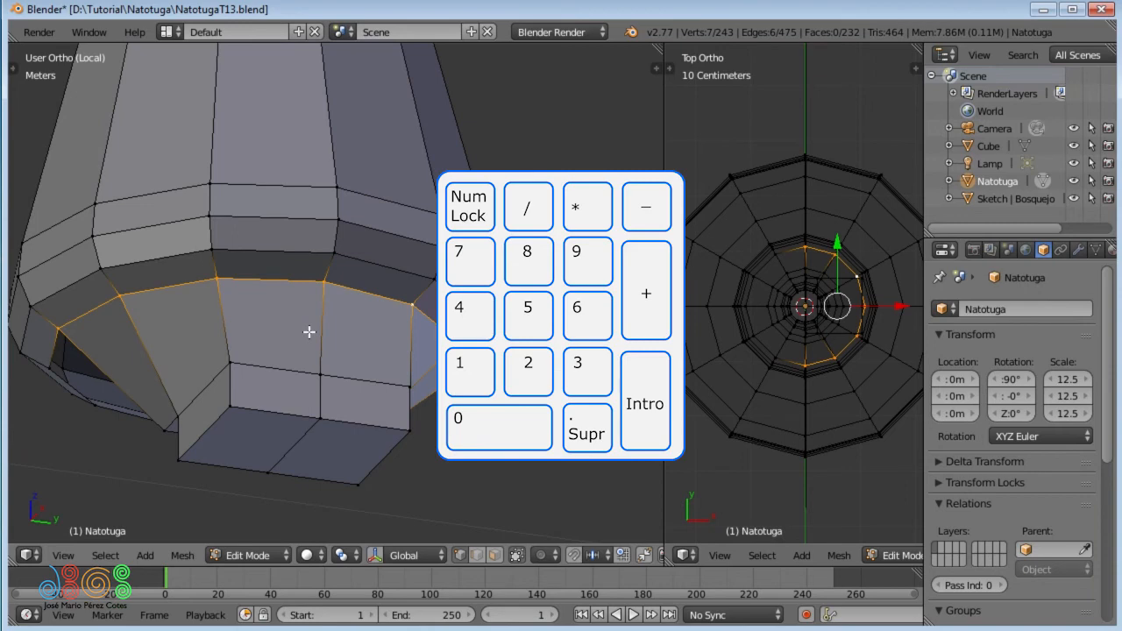
Step: Show the model in front view and change the mesh select mode to Face
key("KP_1")
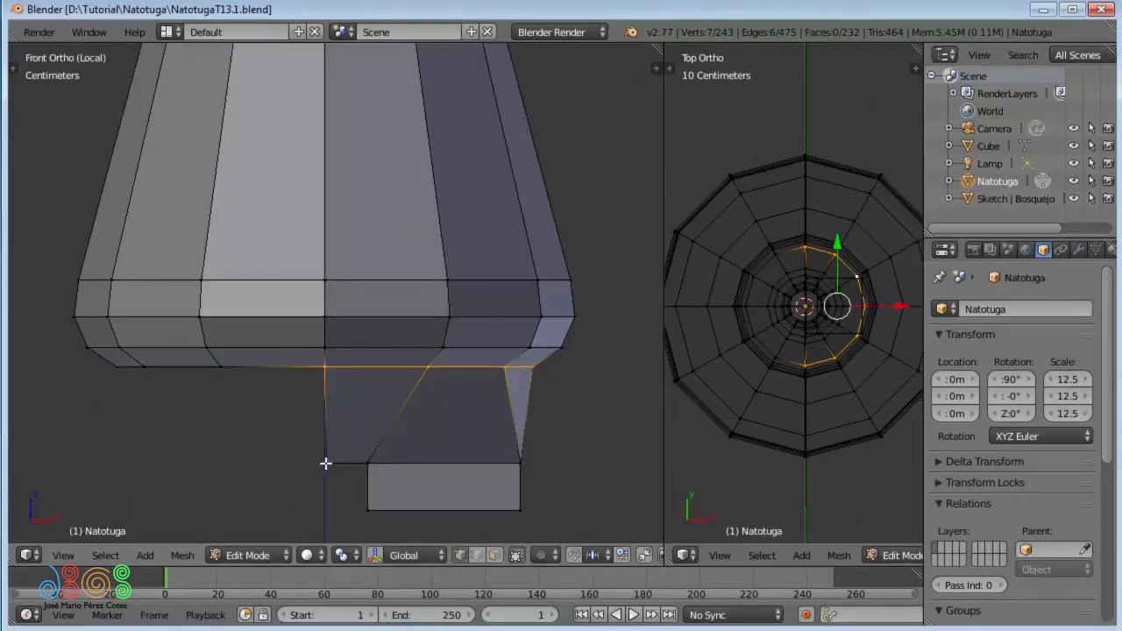
key("ctrl+Tab")
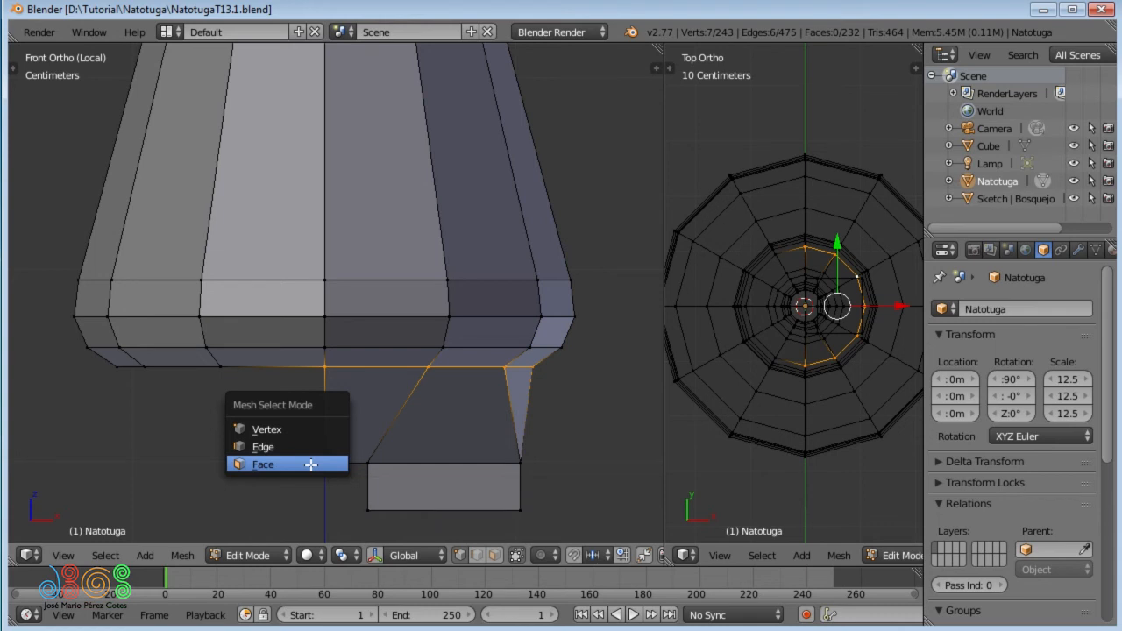
left_click(310, 465)
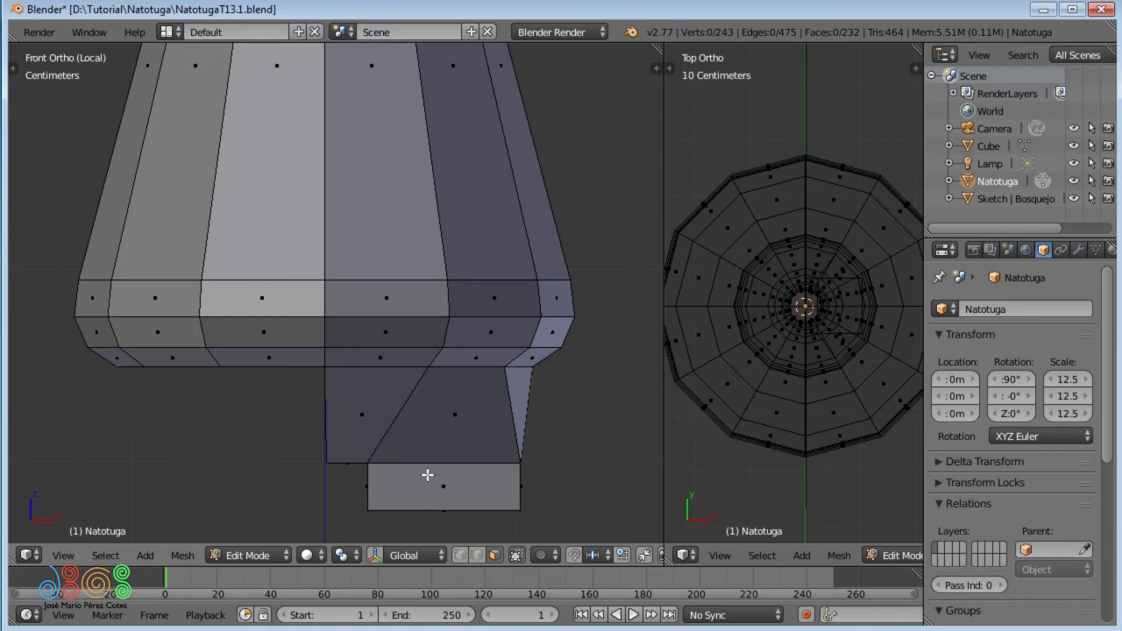
Step: Try to box-select the leg block's lower front and back faces with selection limited to visible geometry
key("b")
left_click_drag(405, 468, 453, 485)
left_click_drag(465, 494, 473, 501)
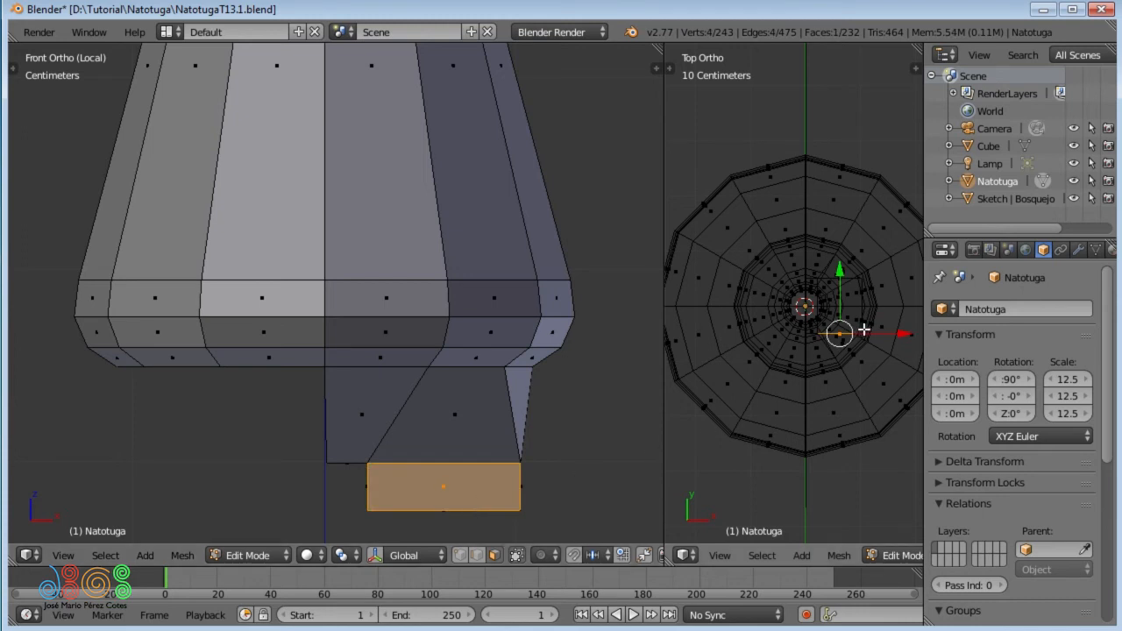
Step: Clear the selection, allow hidden geometry to be selected, and box-select the lower front and back faces of the leg block
left_click_drag(922, 393, 952, 396)
left_click_drag(664, 494, 658, 494)
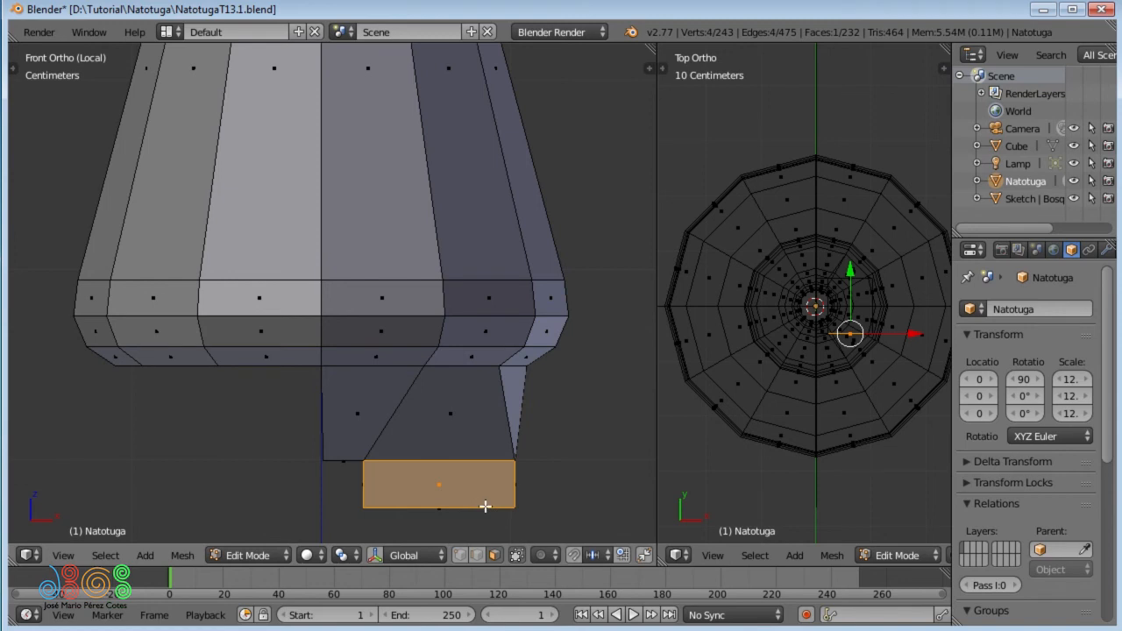
key("a")
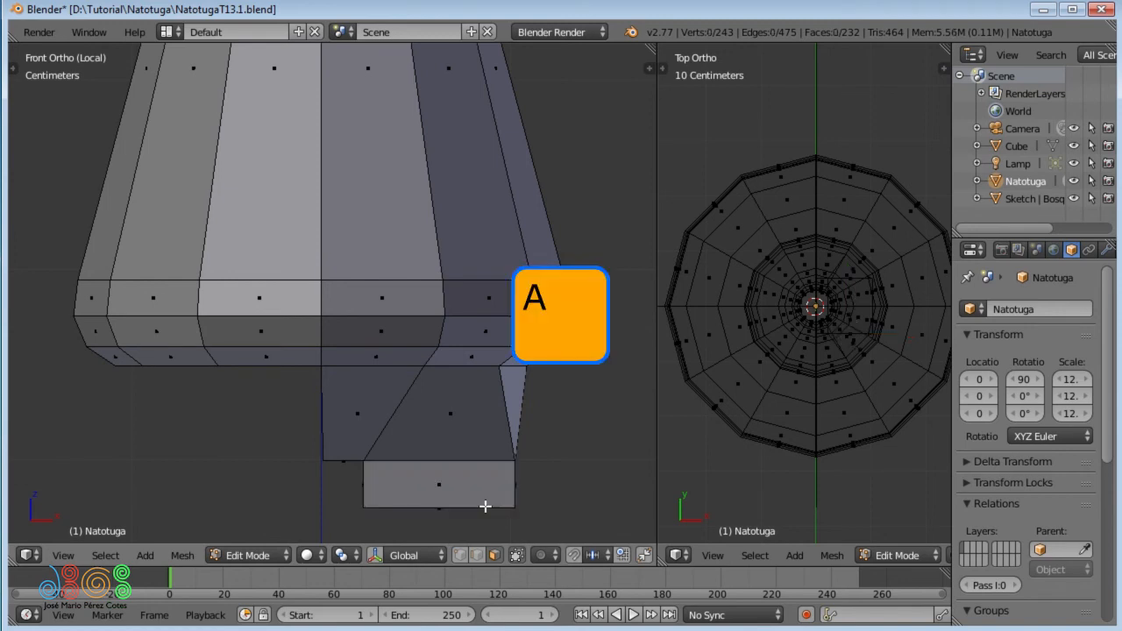
left_click(516, 554)
key("b")
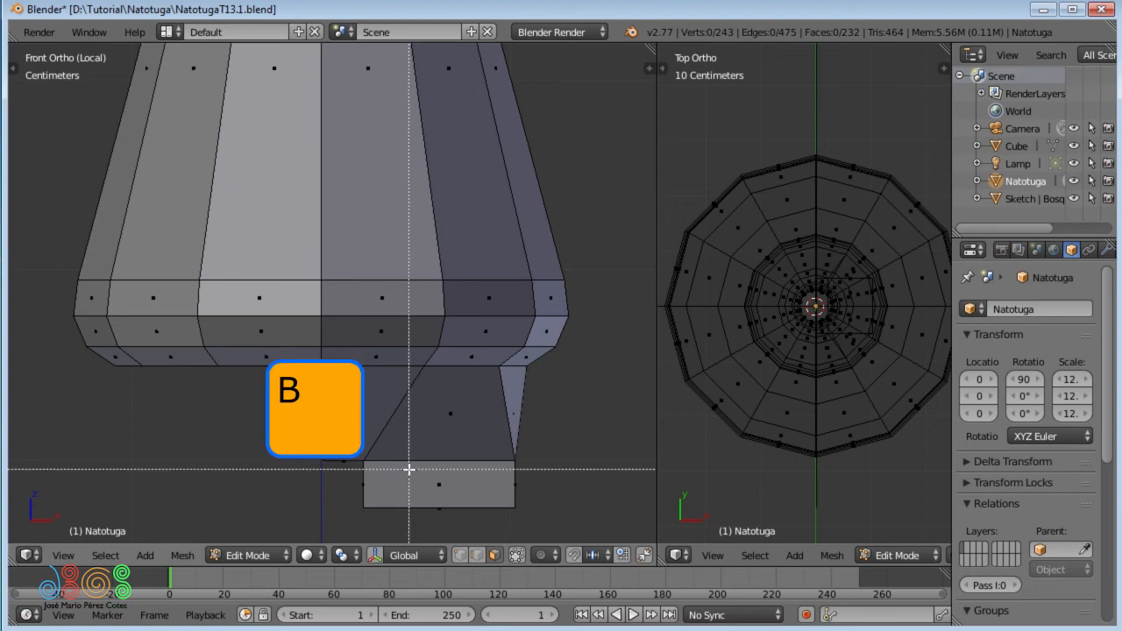
left_click_drag(407, 469, 468, 499)
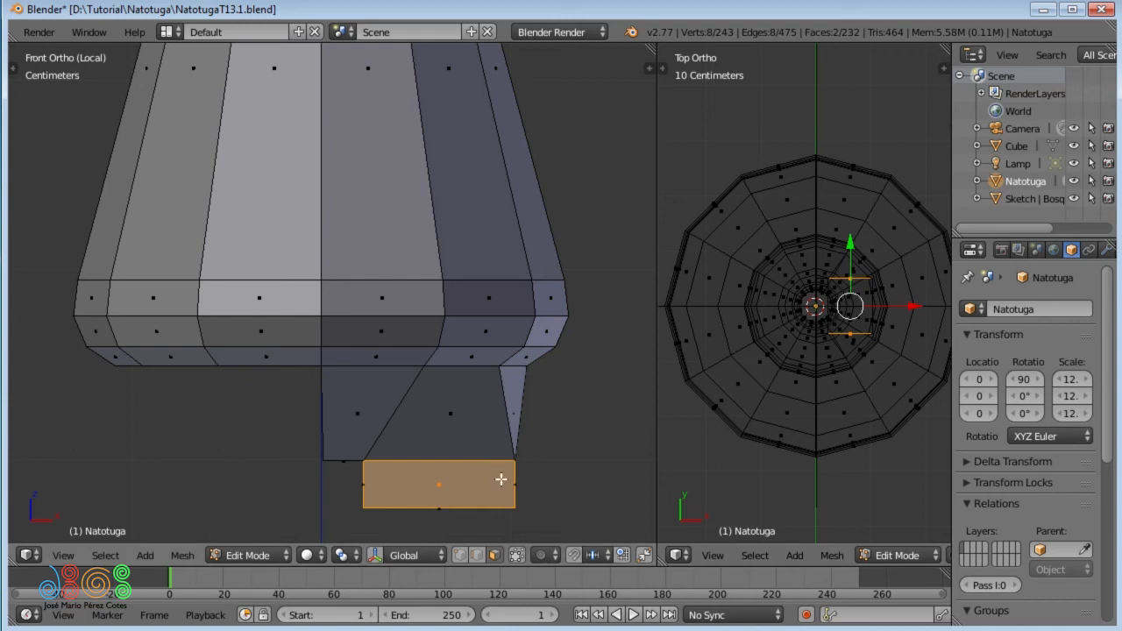
Step: Scale the leg block's lower front and back faces narrower along the X axis
key("s")
key("x")
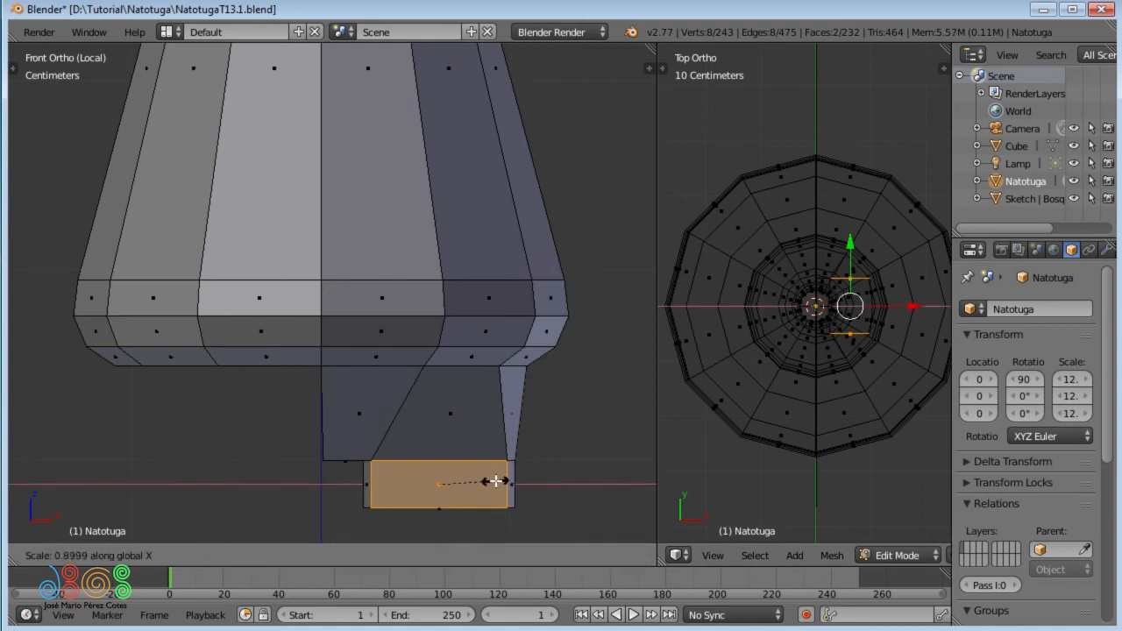
key("Return")
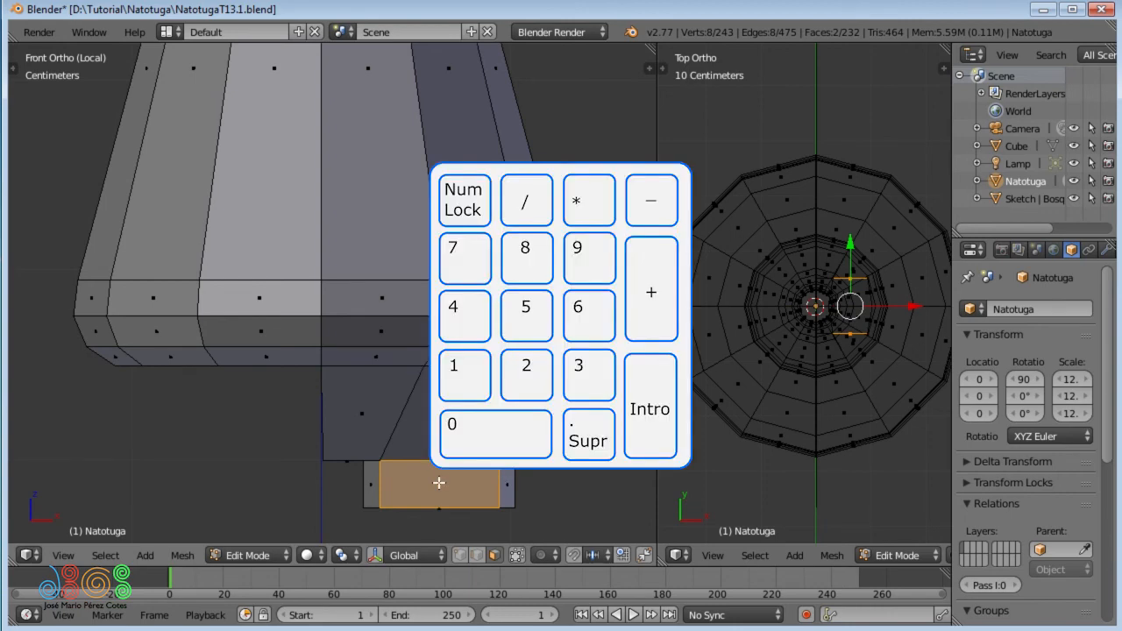
Step: Leave local view, show the whole model in front view, and save over the existing Blender file
key("KP_Divide")
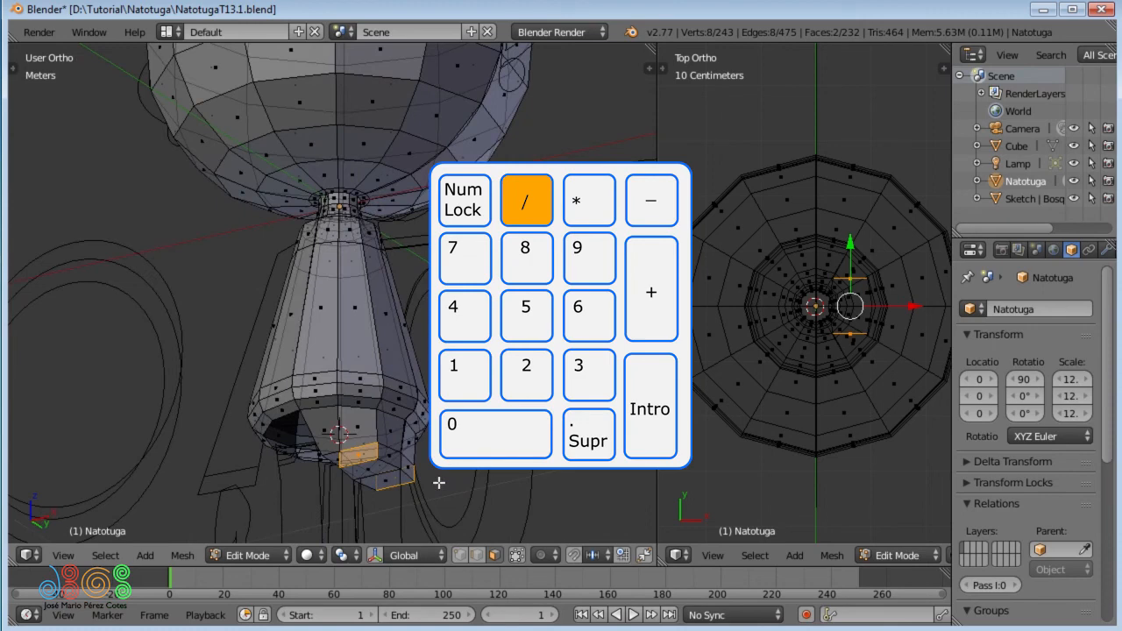
key("KP_1")
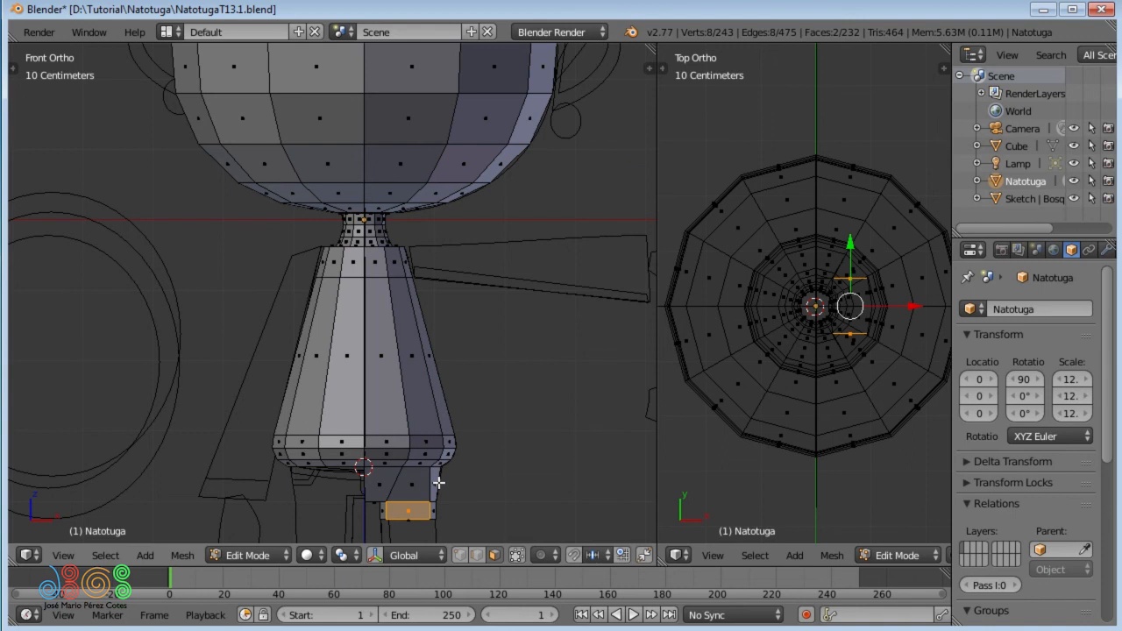
key("ctrl+s")
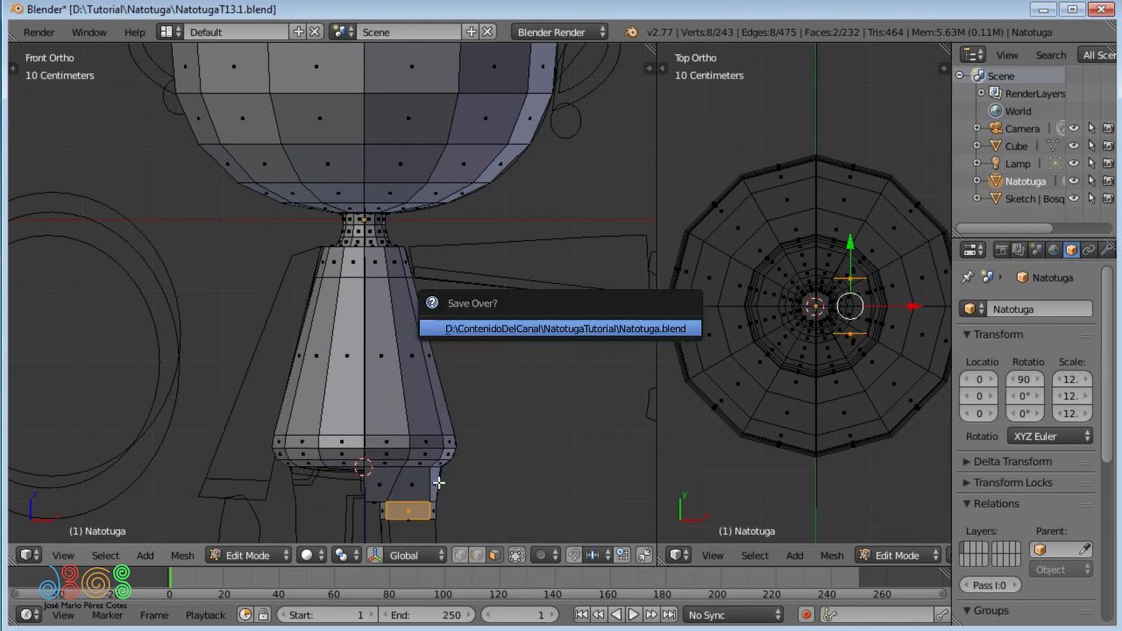
key("Return")
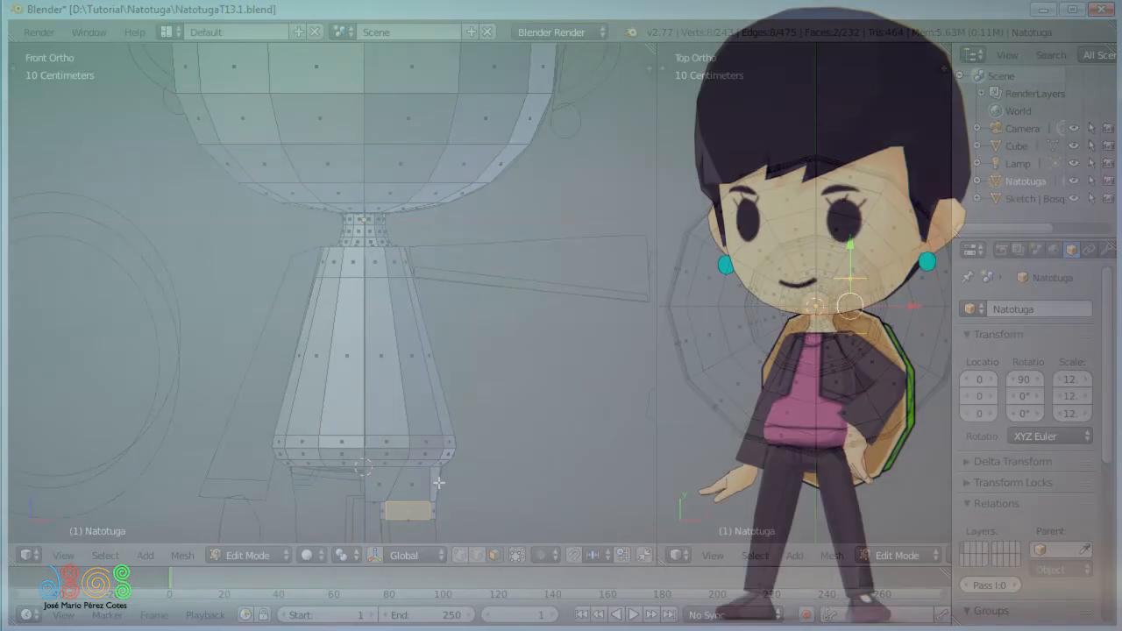